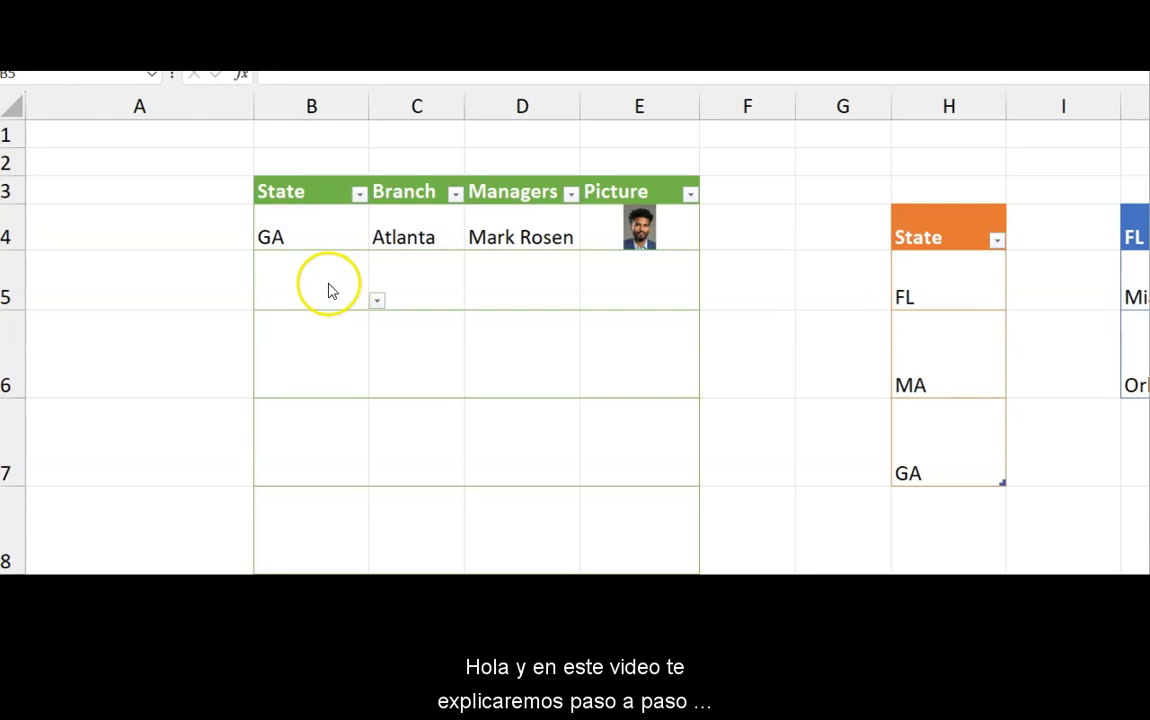
Fill row 5 with state MA, branch Cambridge and the second Cambridge manager from the dropdowns
{"action": "left_click", "coordinate": [377, 302]}
{"action": "left_click", "coordinate": [266, 336]}
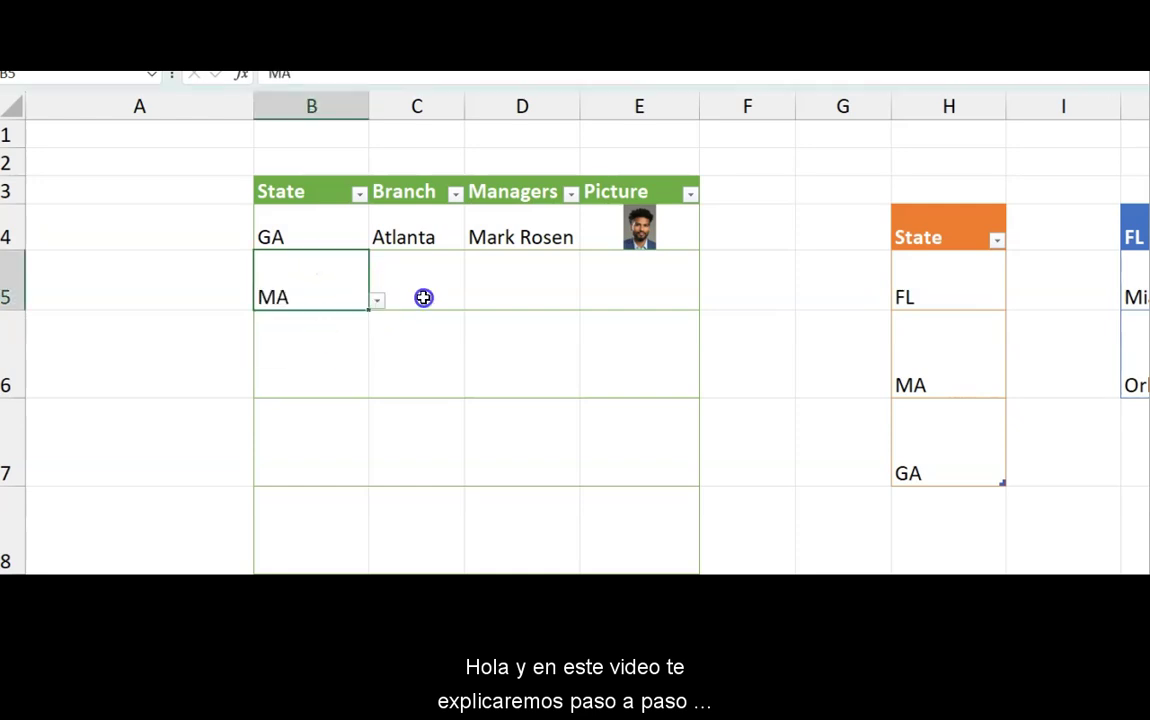
{"action": "left_click", "coordinate": [423, 296]}
{"action": "left_click", "coordinate": [471, 302]}
{"action": "left_click", "coordinate": [445, 338]}
{"action": "left_click", "coordinate": [518, 290]}
{"action": "left_click", "coordinate": [588, 303]}
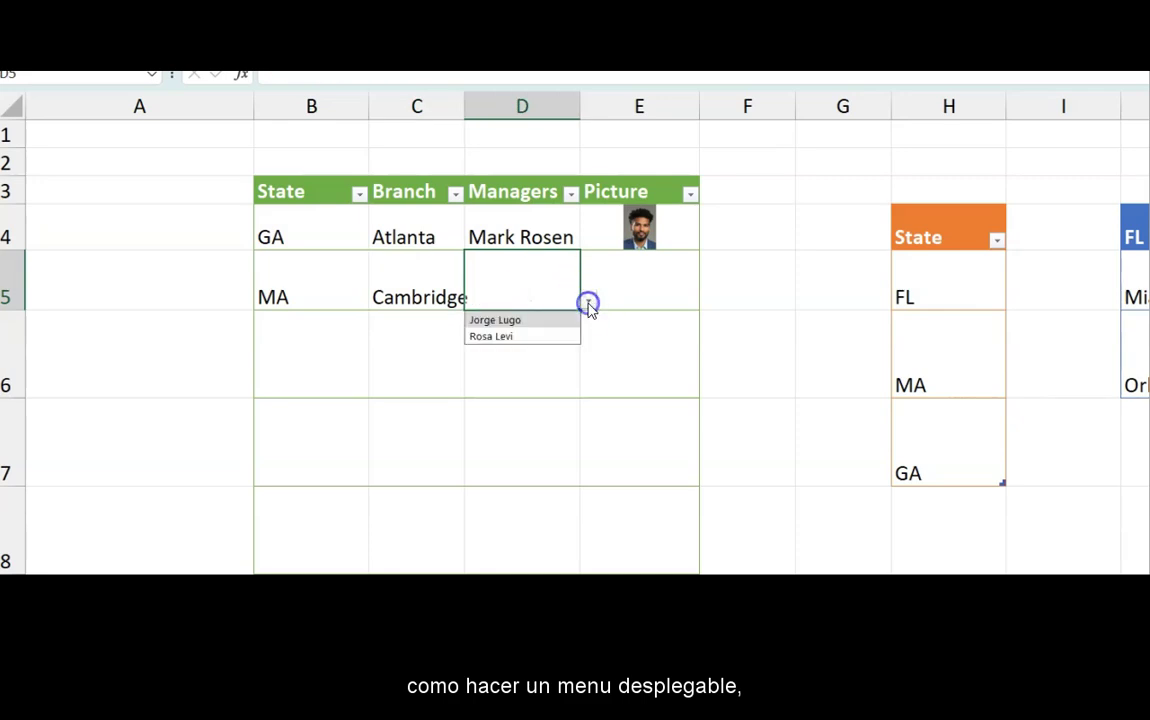
{"action": "left_click", "coordinate": [540, 338]}
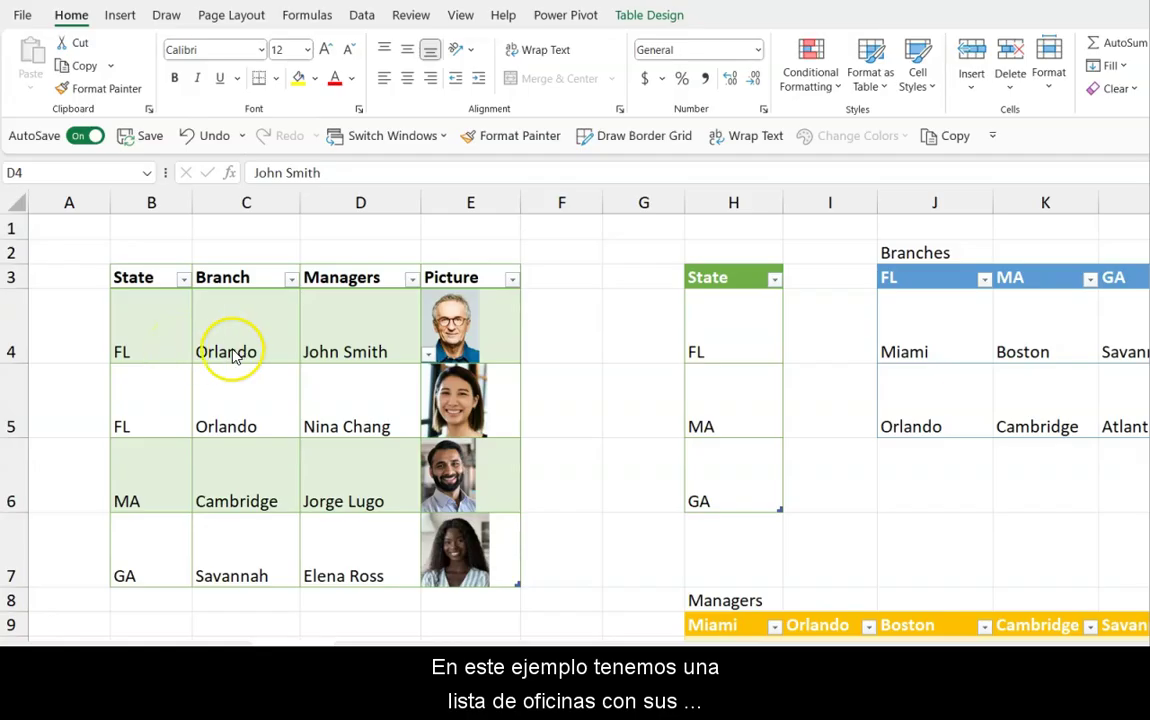
Change C4's branch to Miami and D4's manager to the first Miami manager
{"action": "left_click", "coordinate": [233, 349]}
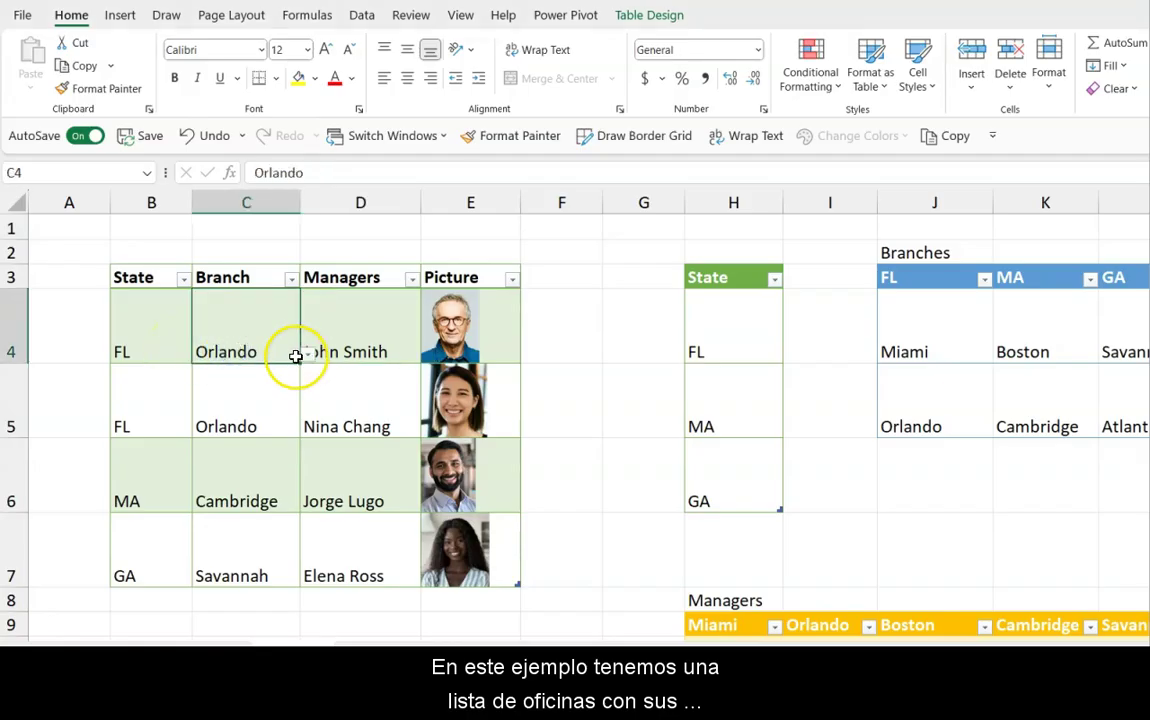
{"action": "left_click", "coordinate": [306, 357]}
{"action": "left_click", "coordinate": [284, 372]}
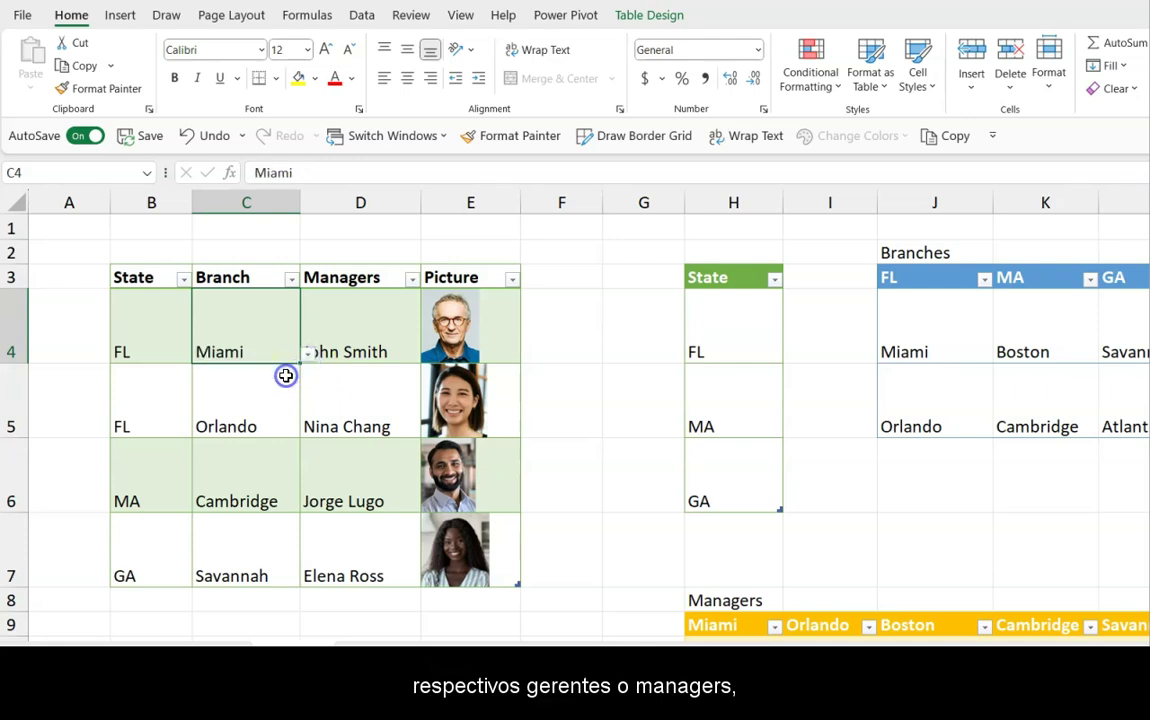
{"action": "left_click", "coordinate": [396, 341]}
{"action": "left_click", "coordinate": [430, 360]}
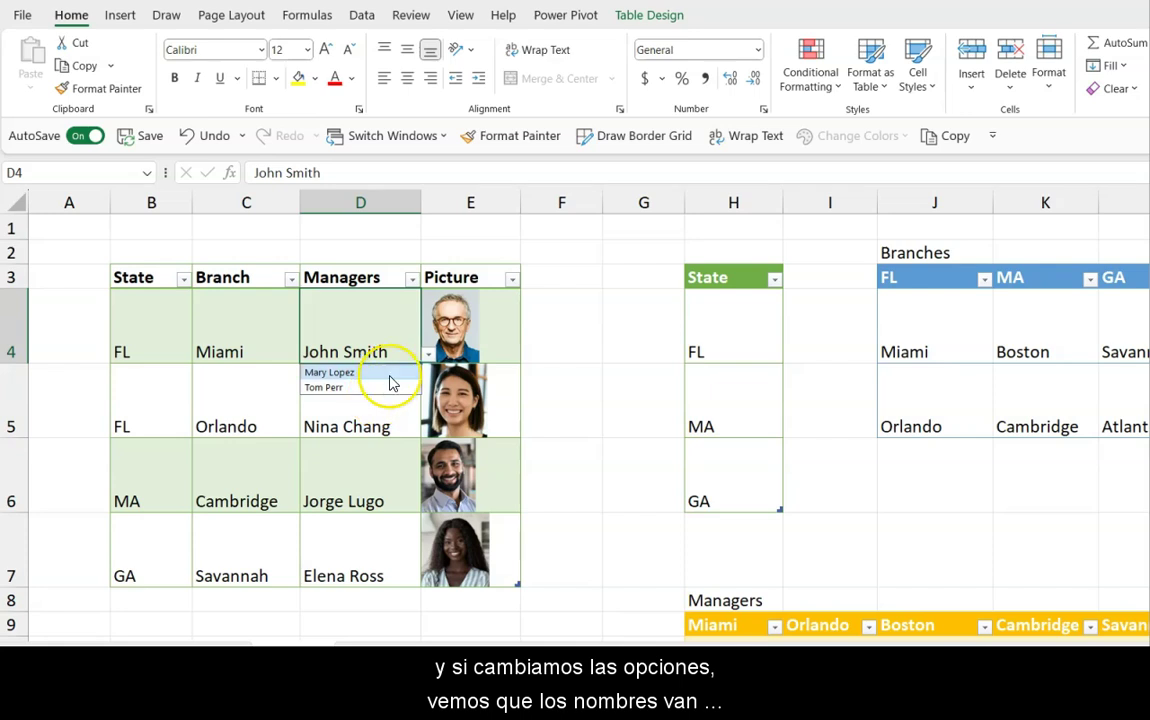
{"action": "left_click", "coordinate": [389, 373]}
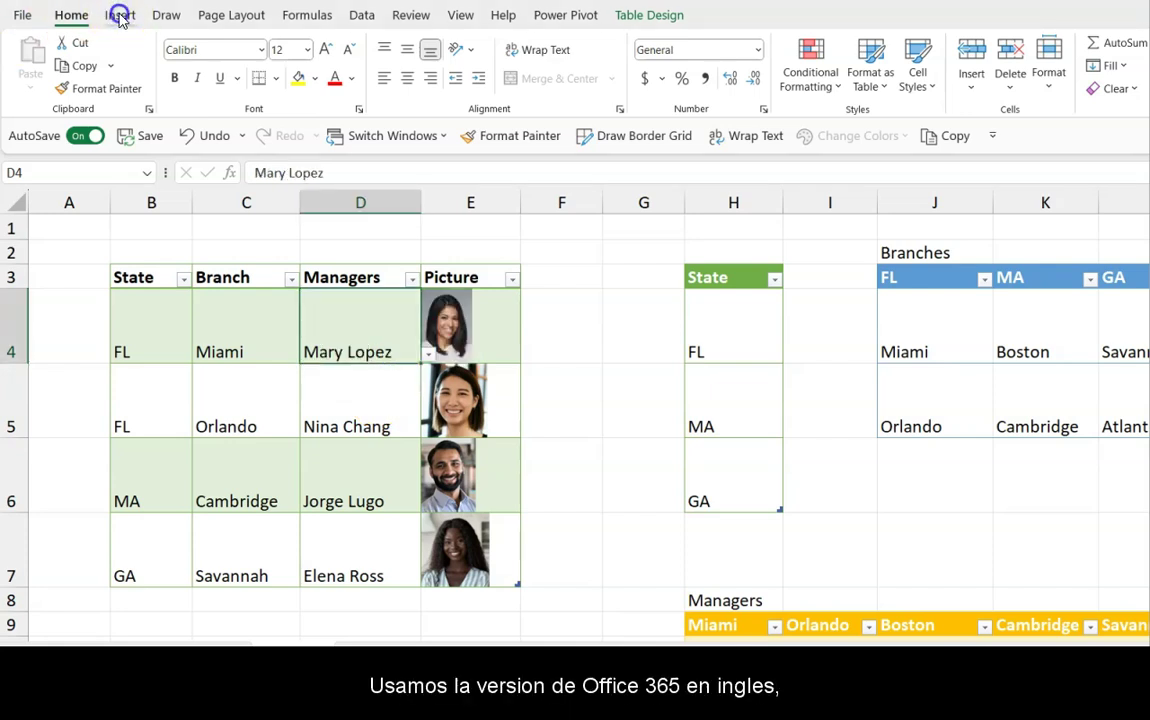
Bring up the picture placement choices under Insert > Illustrations > Pictures
{"action": "left_click", "coordinate": [120, 17]}
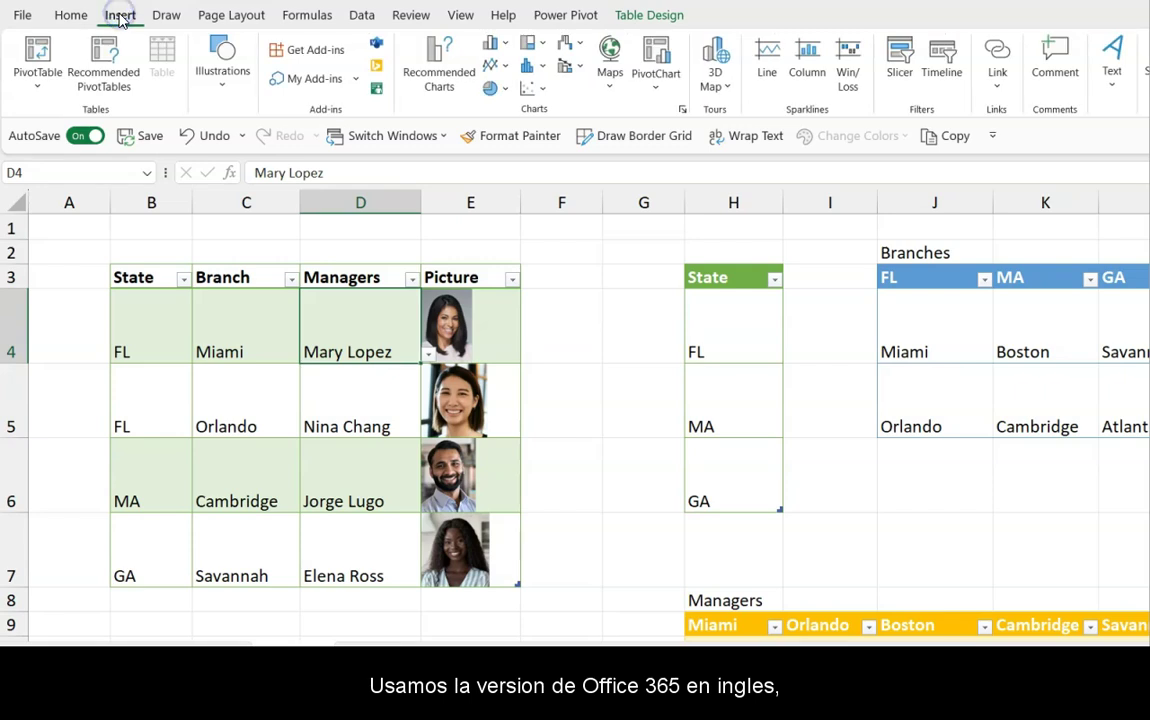
{"action": "left_click", "coordinate": [224, 68]}
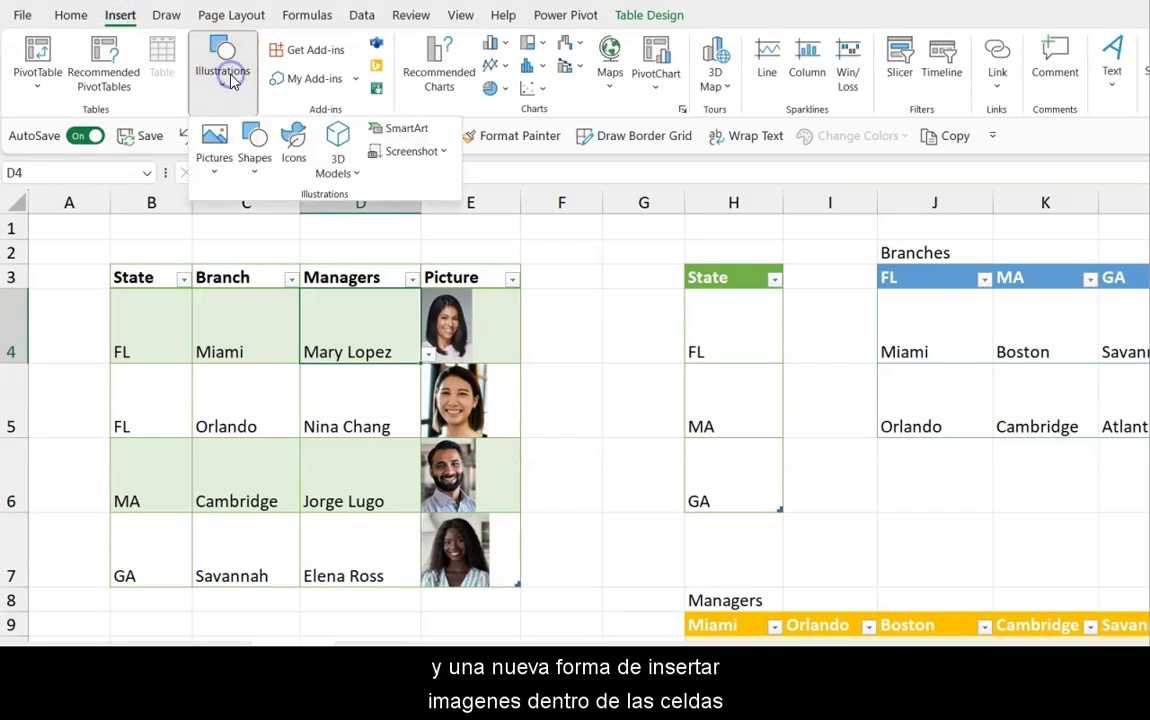
{"action": "left_click", "coordinate": [218, 150]}
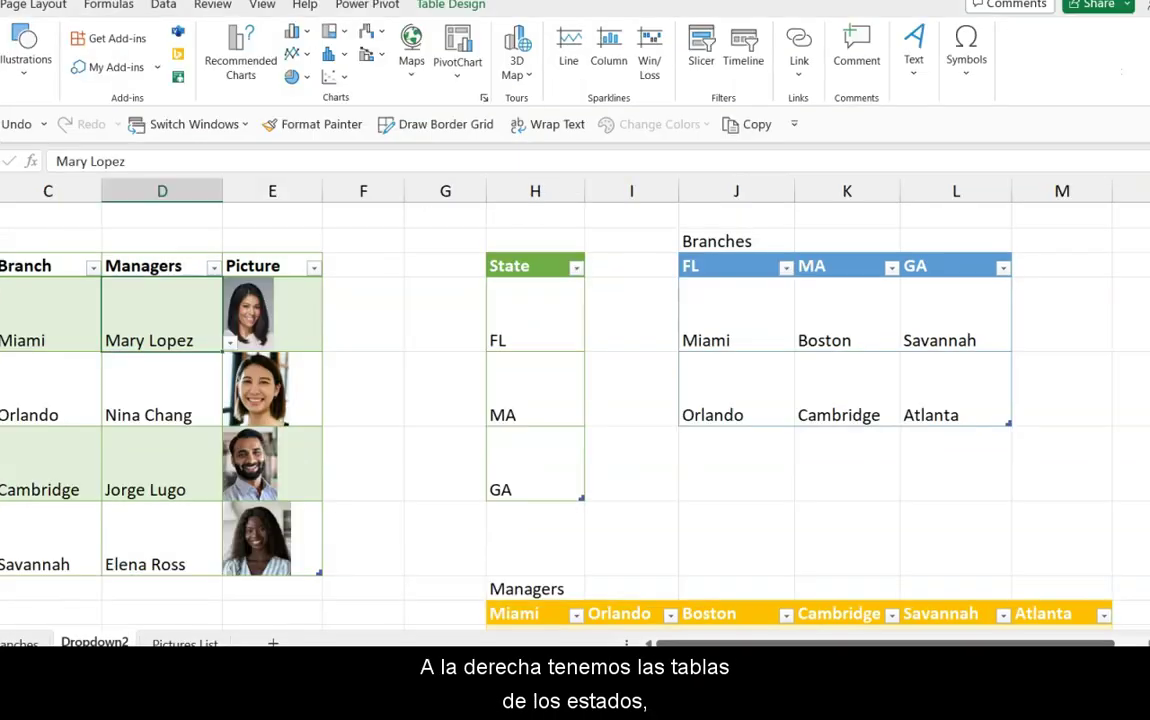
{"action": "scroll", "coordinate": [575, 400], "scroll_direction": "down", "scroll_amount": 2}
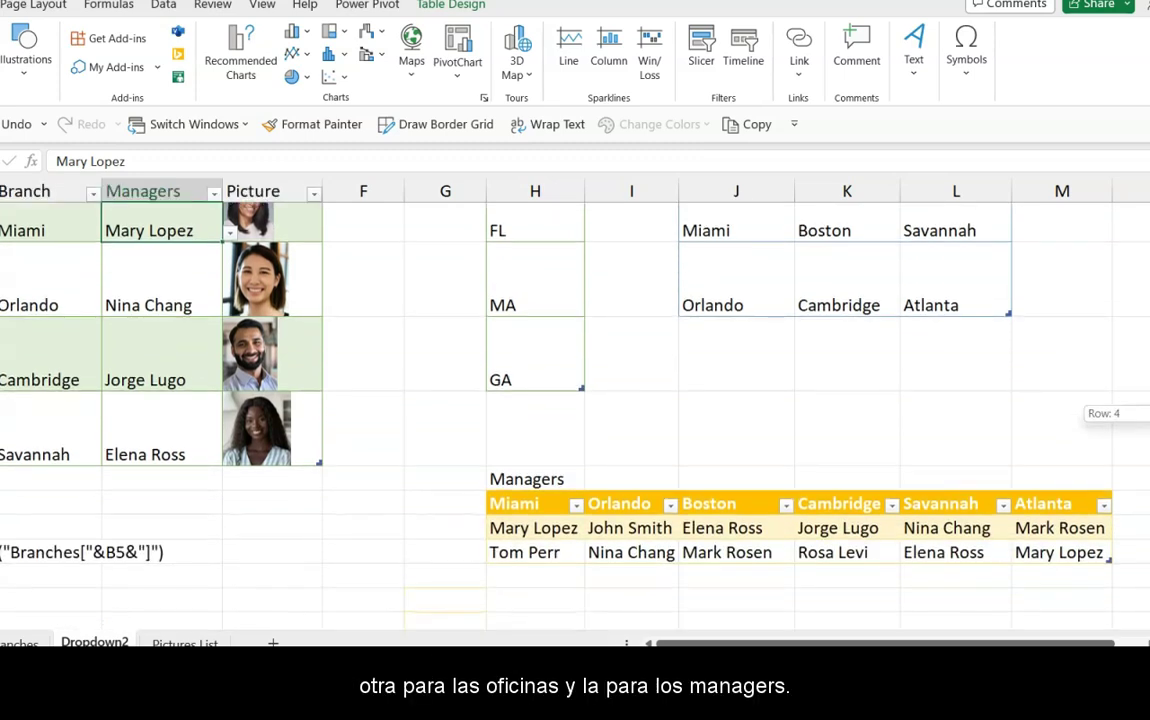
{"action": "scroll", "coordinate": [575, 400], "scroll_direction": "up", "scroll_amount": 1}
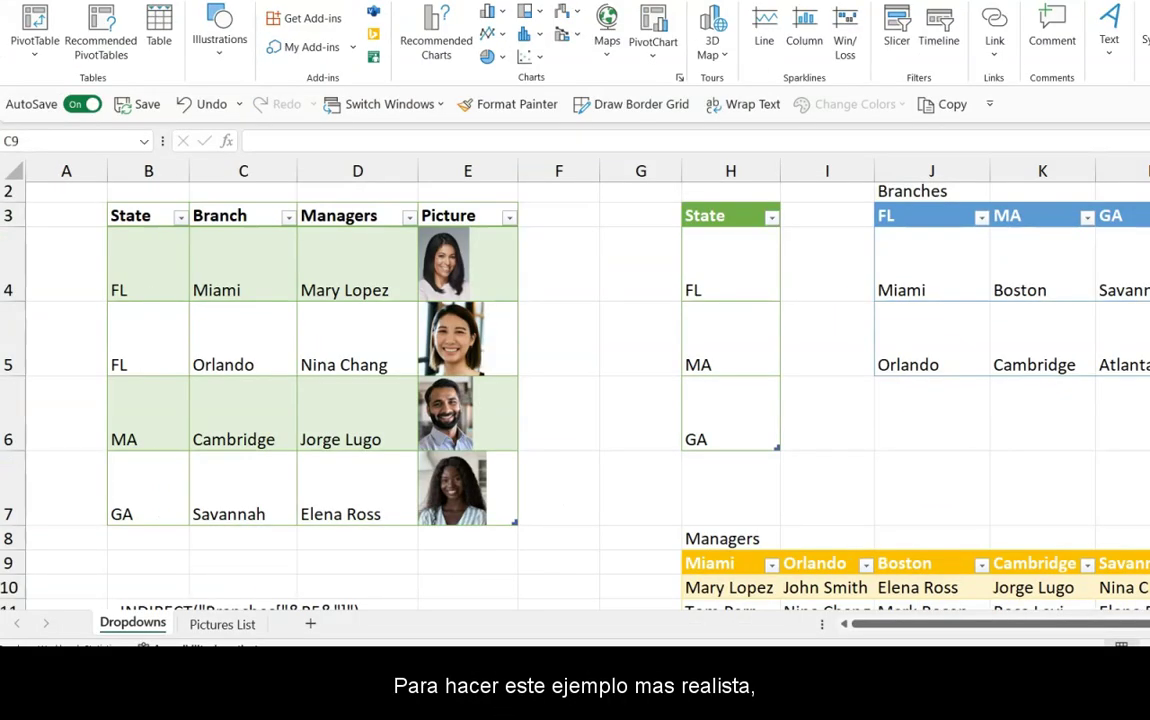
Place a photo from this device inside Pictures List cell C12, then select B4:C12
{"action": "left_click", "coordinate": [232, 627]}
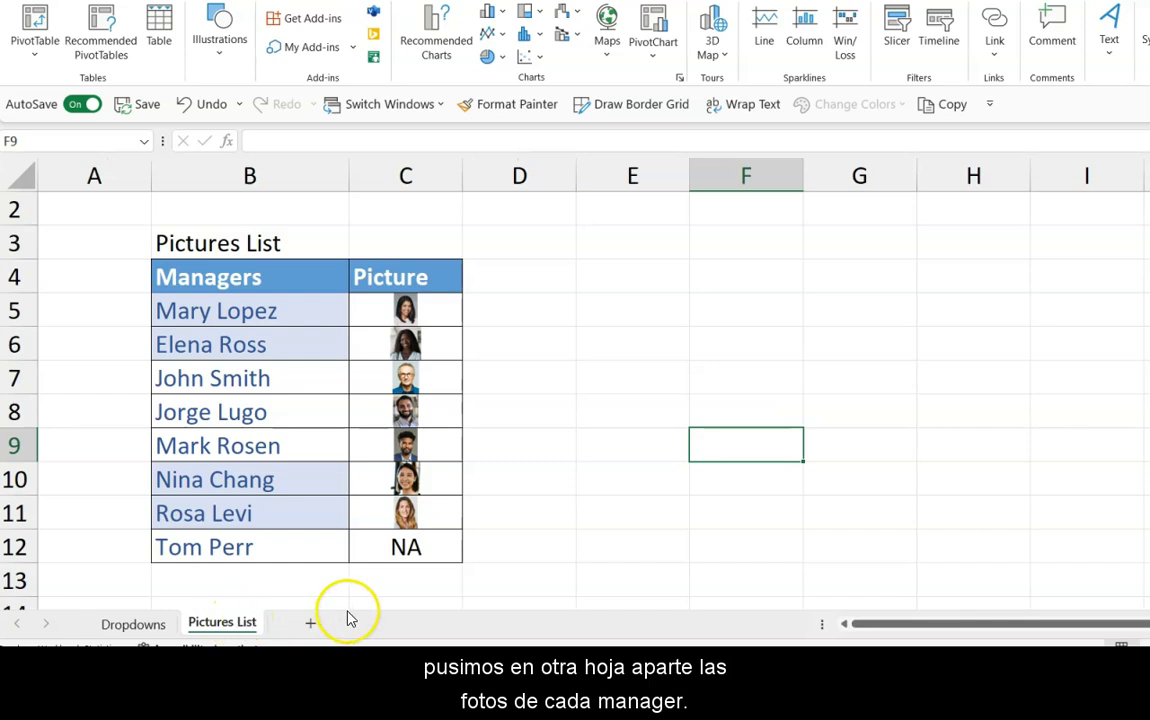
{"action": "left_click", "coordinate": [415, 577]}
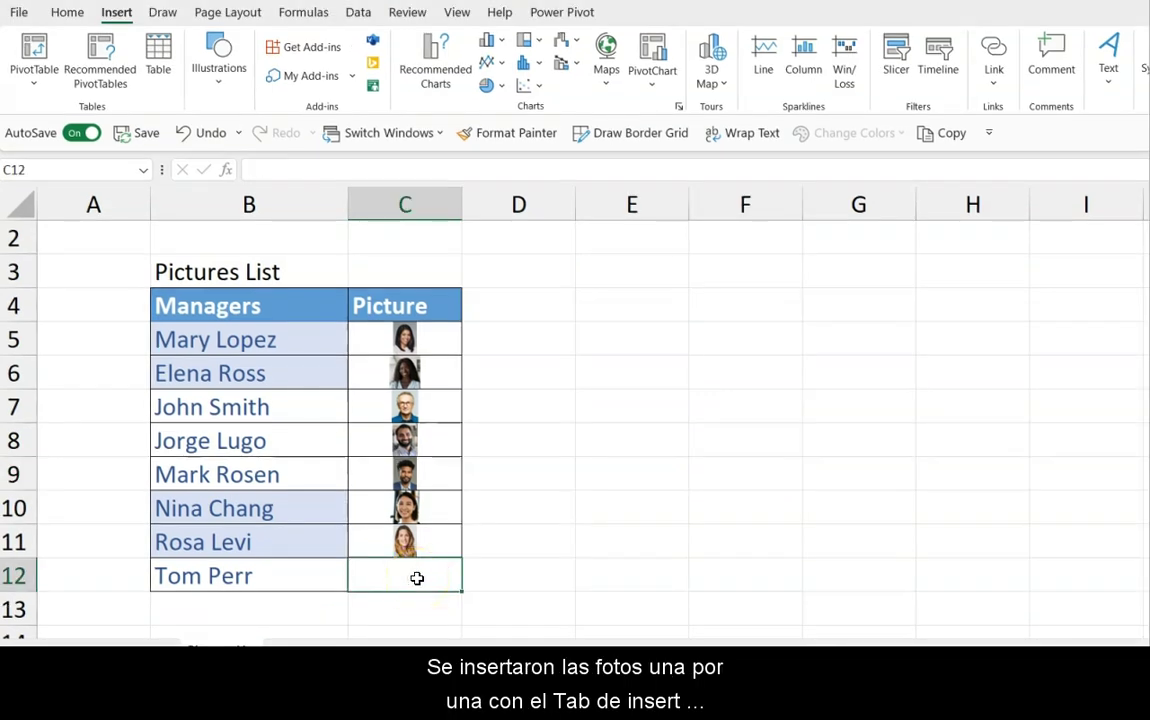
{"action": "left_click", "coordinate": [220, 68]}
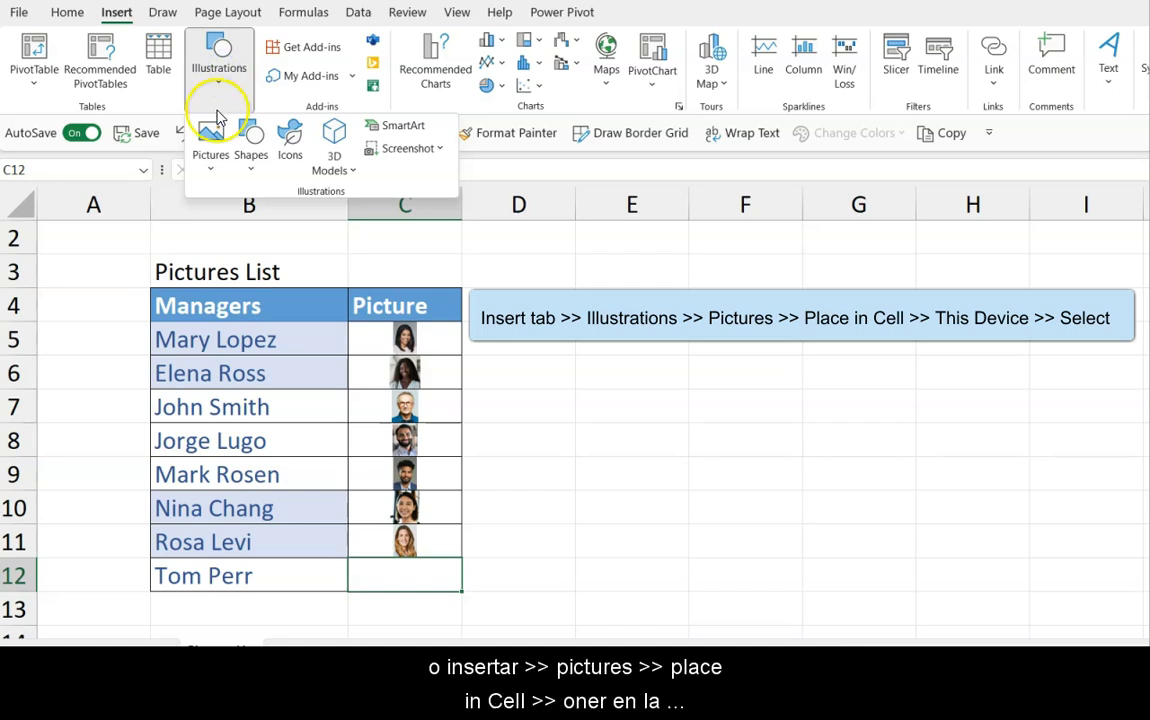
{"action": "left_click", "coordinate": [211, 158]}
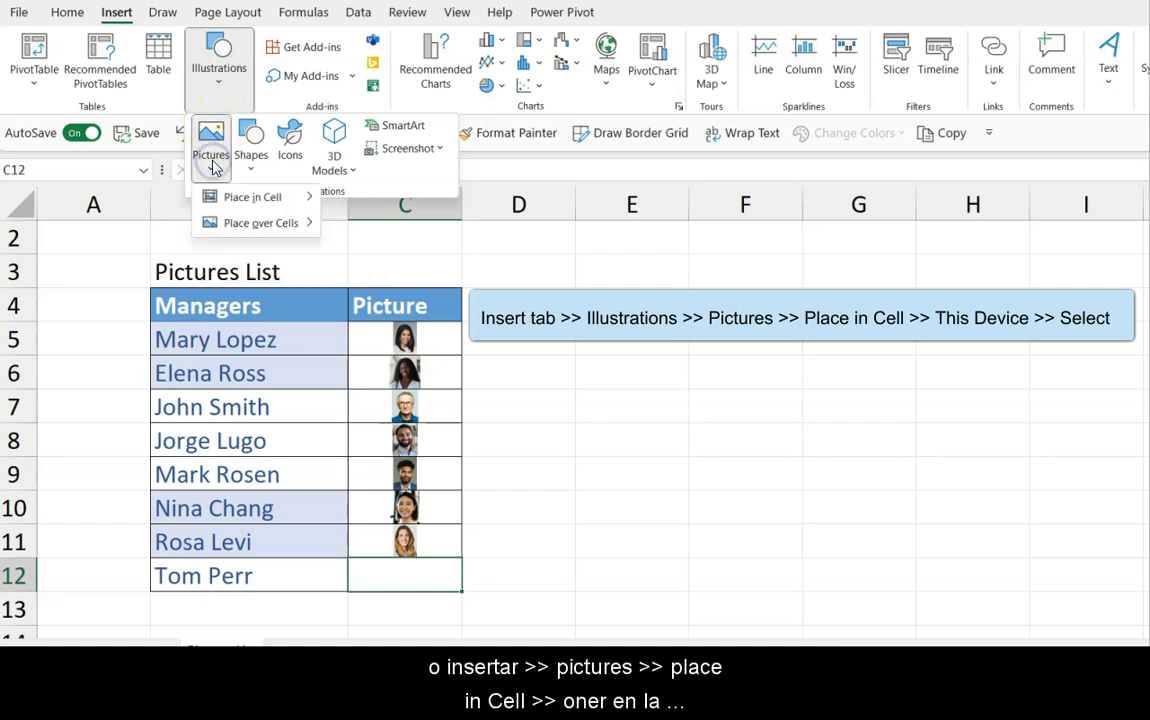
{"action": "left_click", "coordinate": [240, 197]}
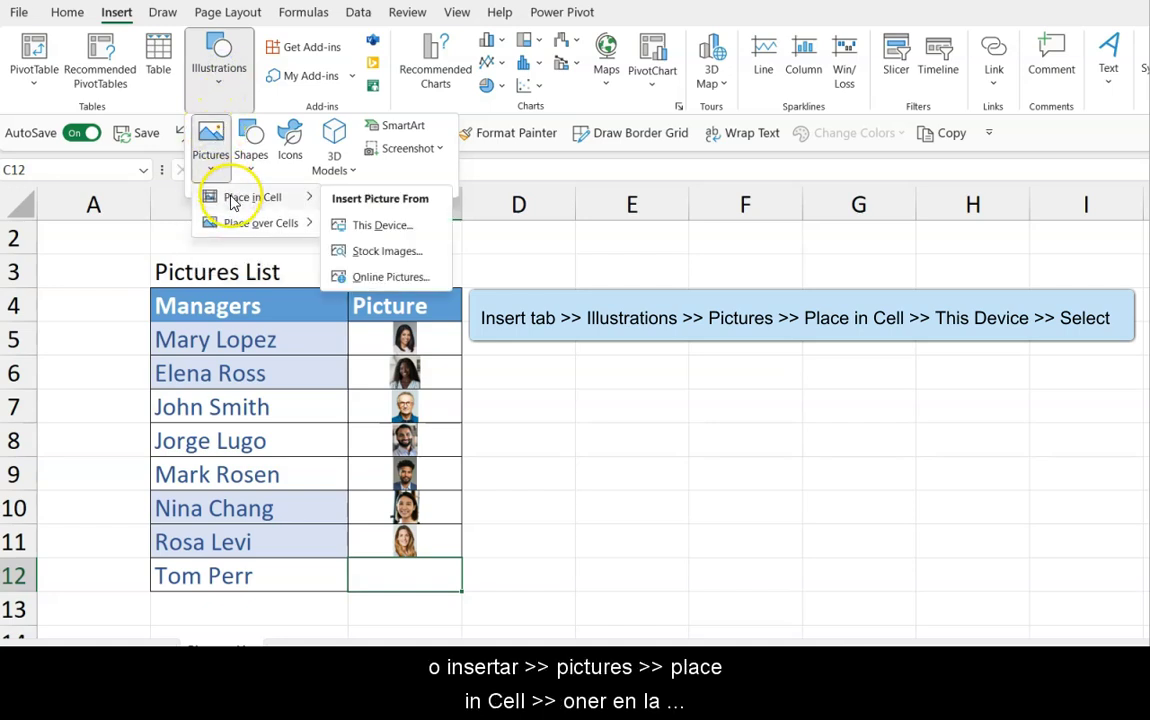
{"action": "left_click", "coordinate": [365, 225]}
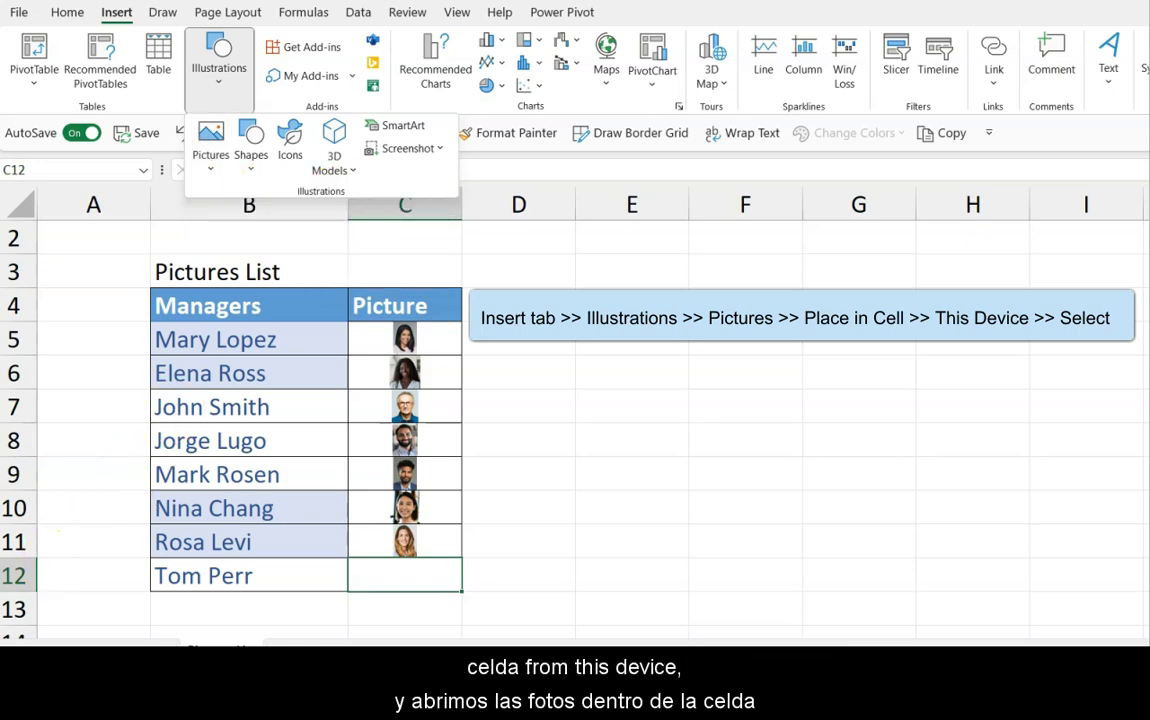
{"action": "left_click", "coordinate": [522, 354]}
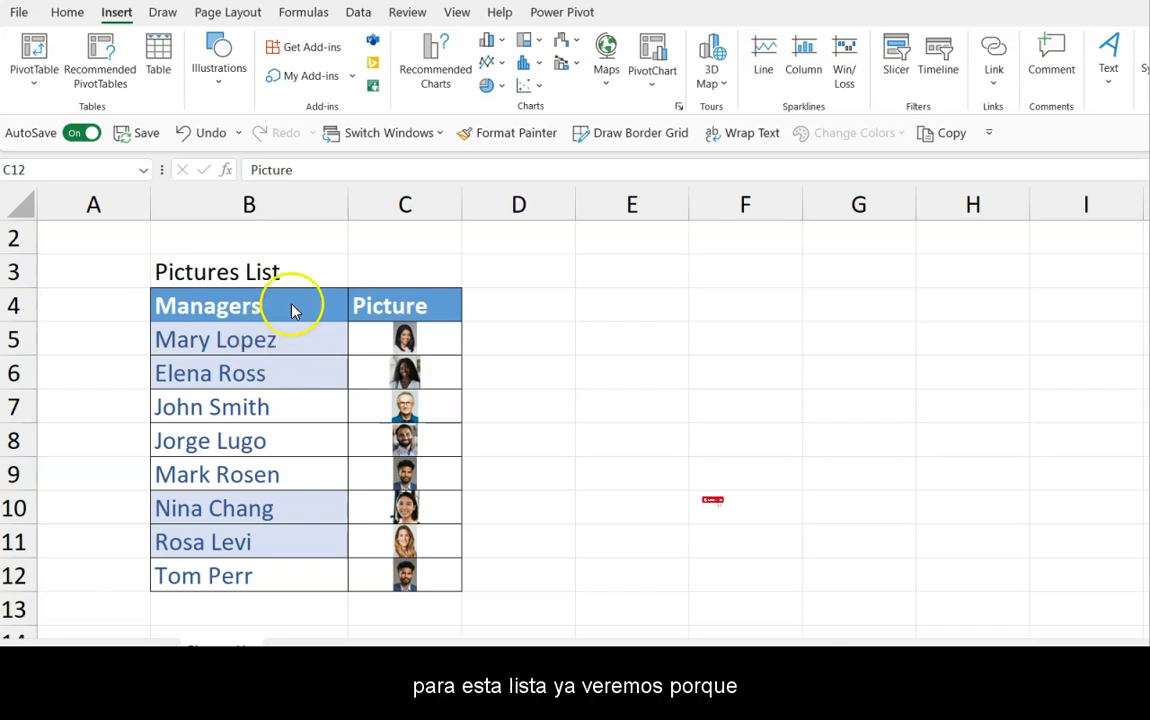
{"action": "left_click_drag", "start_coordinate": [291, 304], "coordinate": [318, 560]}
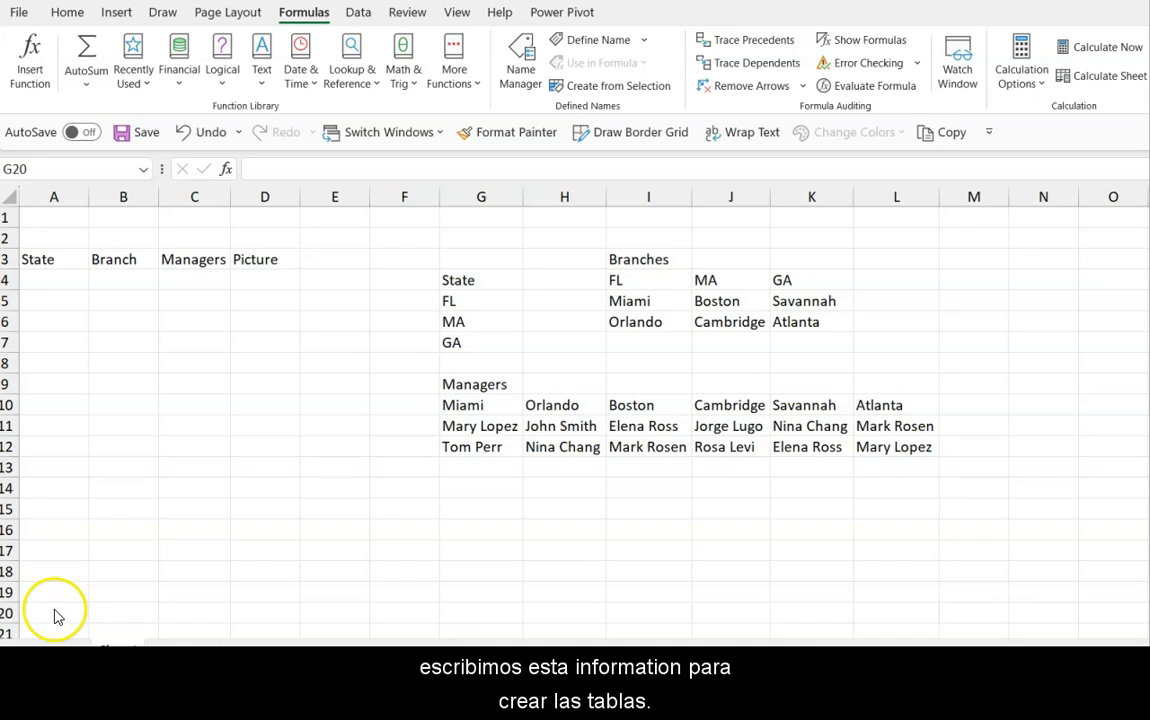
Format G4:G7 as an orange-styled table with headers and name it States
{"action": "left_click", "coordinate": [72, 20]}
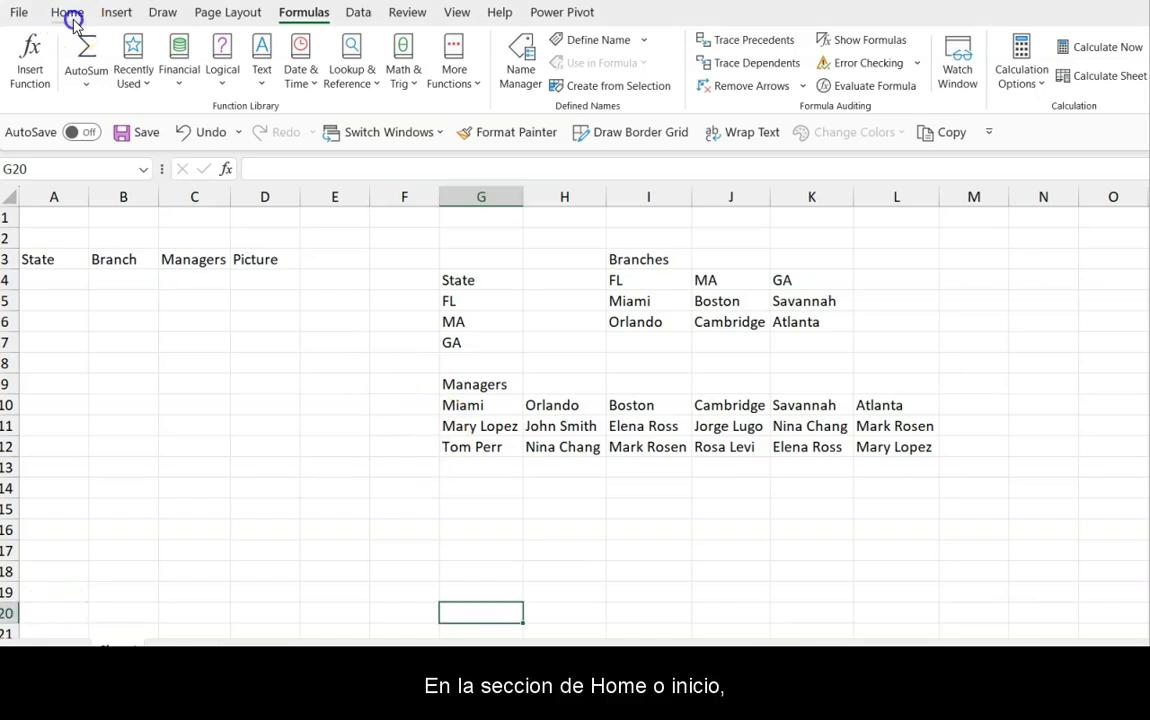
{"action": "left_click", "coordinate": [478, 282]}
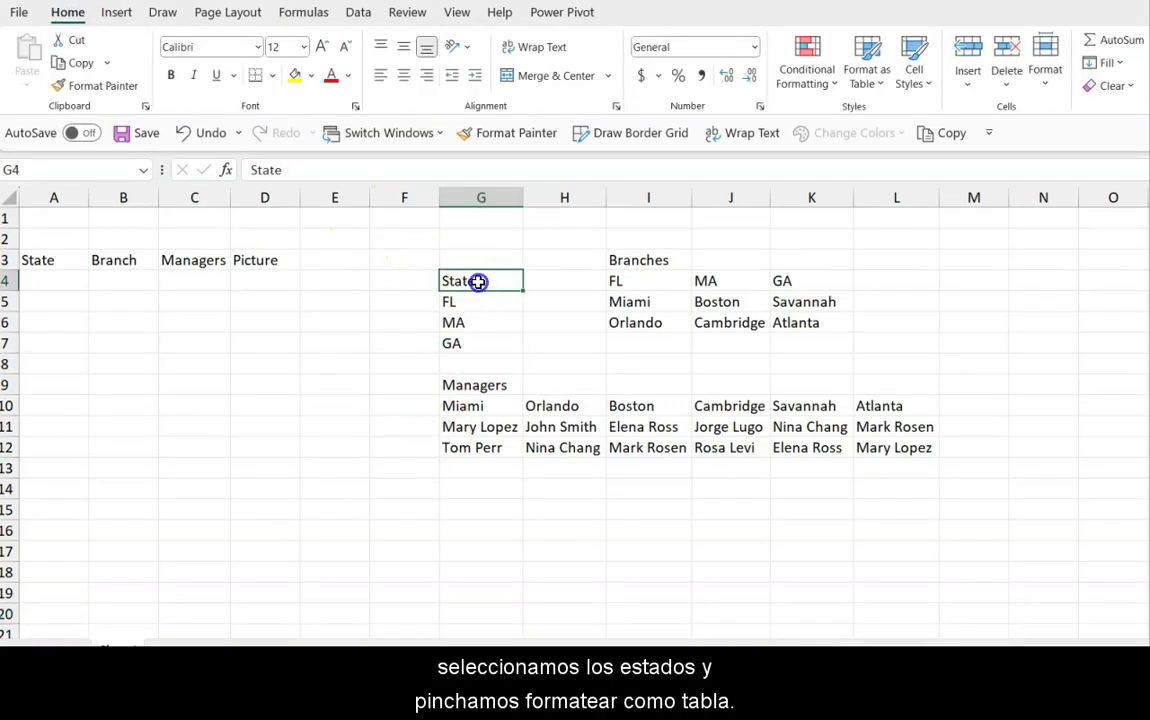
{"action": "left_click_drag", "start_coordinate": [478, 282], "coordinate": [484, 340]}
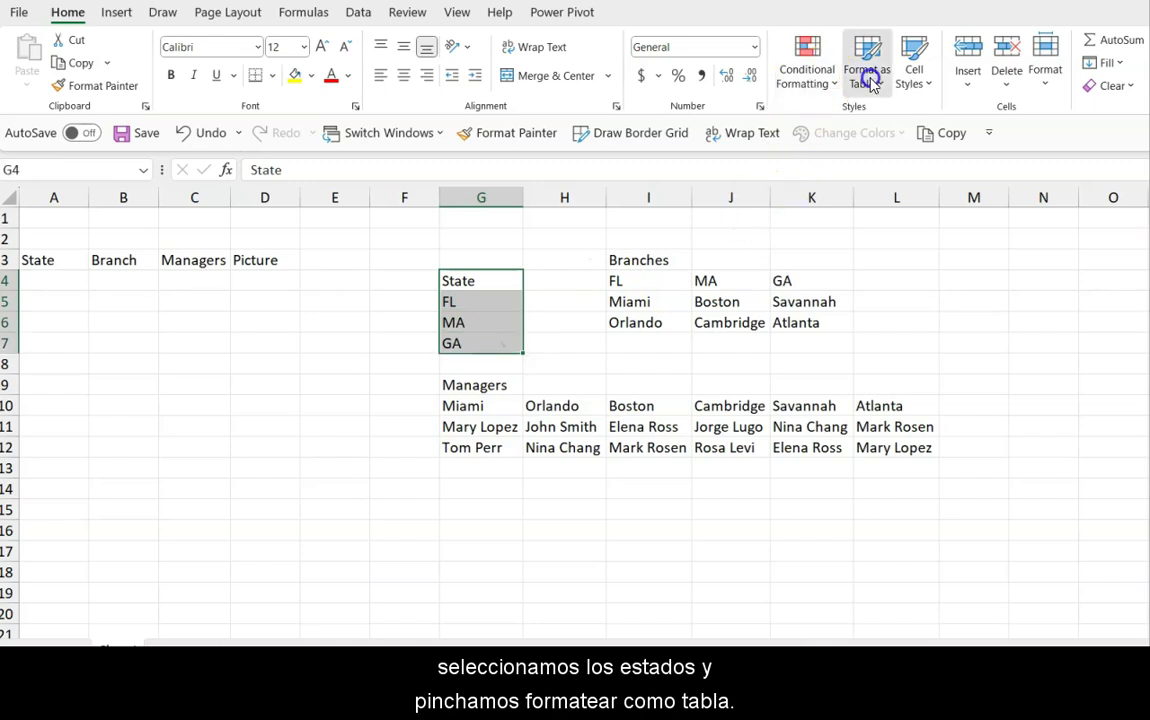
{"action": "left_click", "coordinate": [871, 84]}
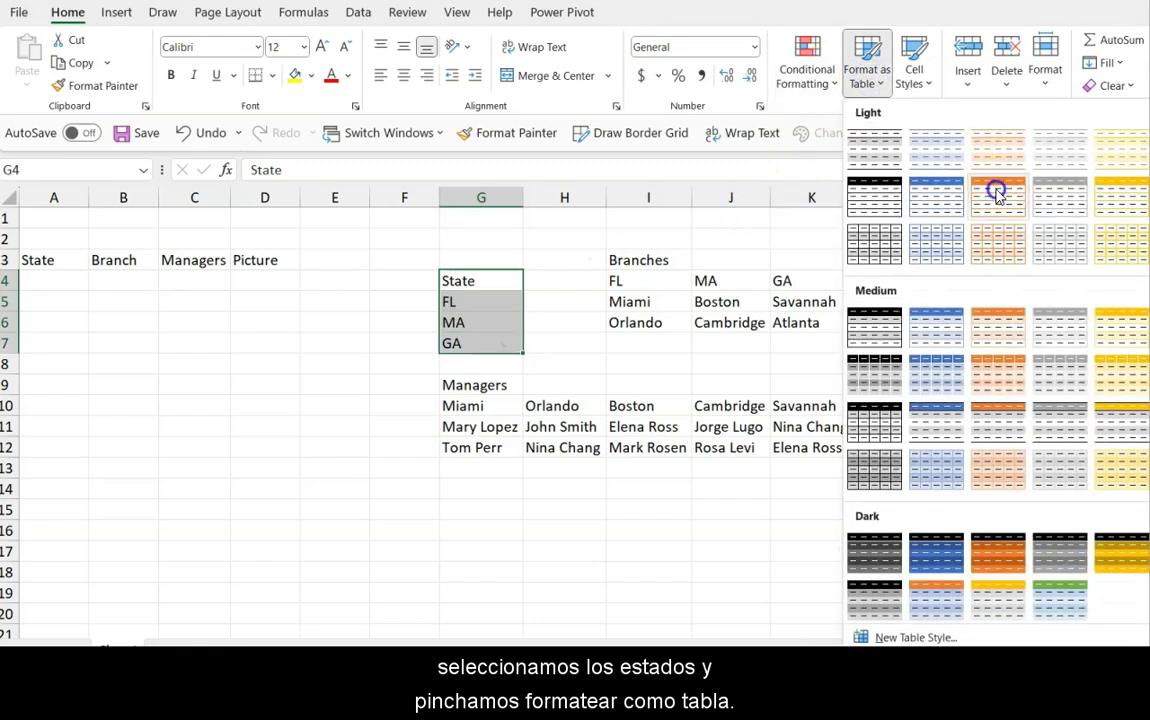
{"action": "left_click", "coordinate": [997, 192]}
{"action": "left_click", "coordinate": [421, 396]}
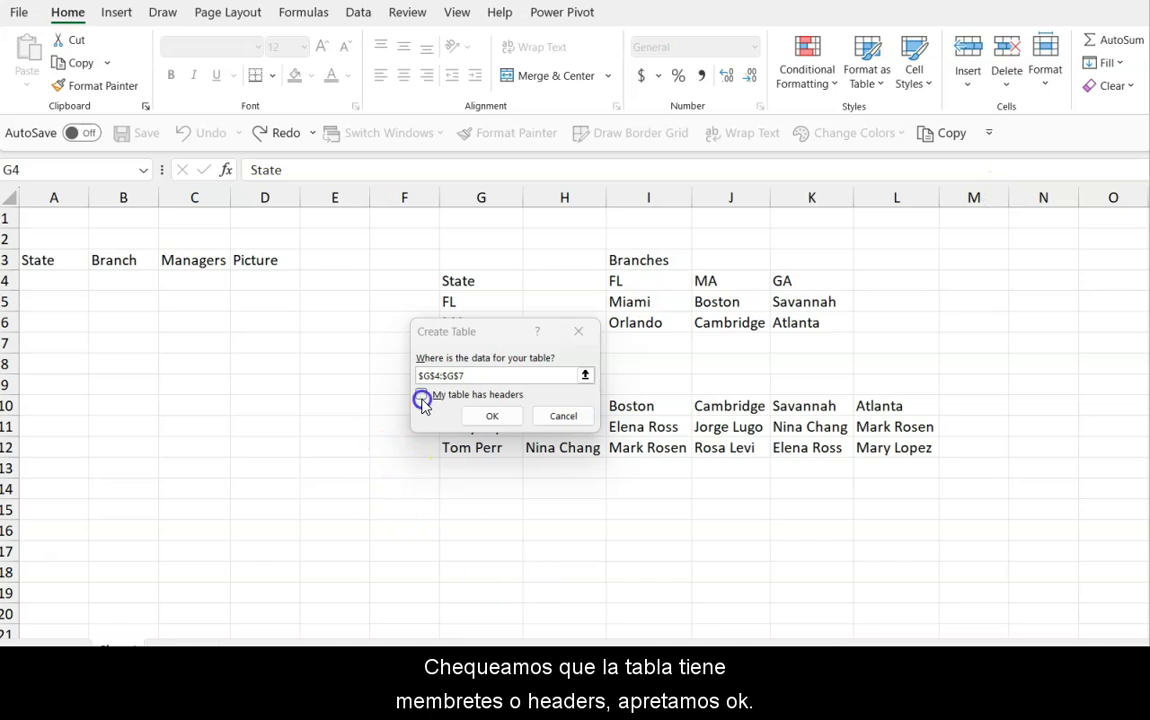
{"action": "left_click", "coordinate": [490, 426]}
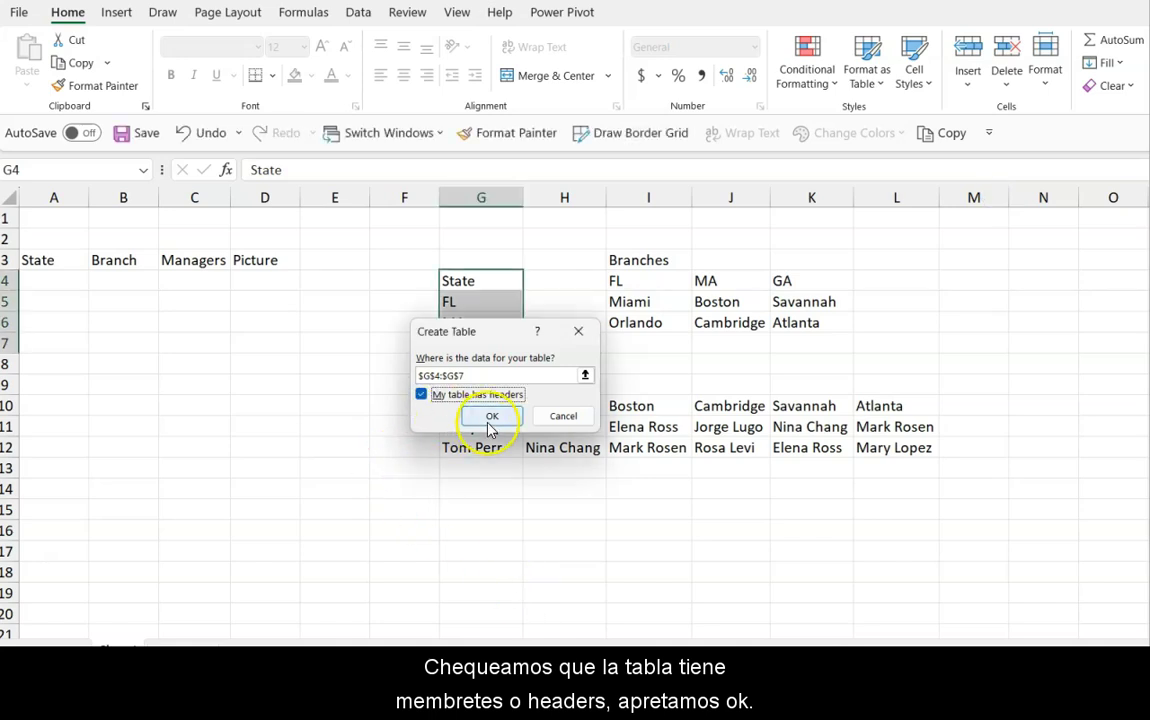
{"action": "left_click", "coordinate": [61, 62]}
{"action": "type", "text": "St"}
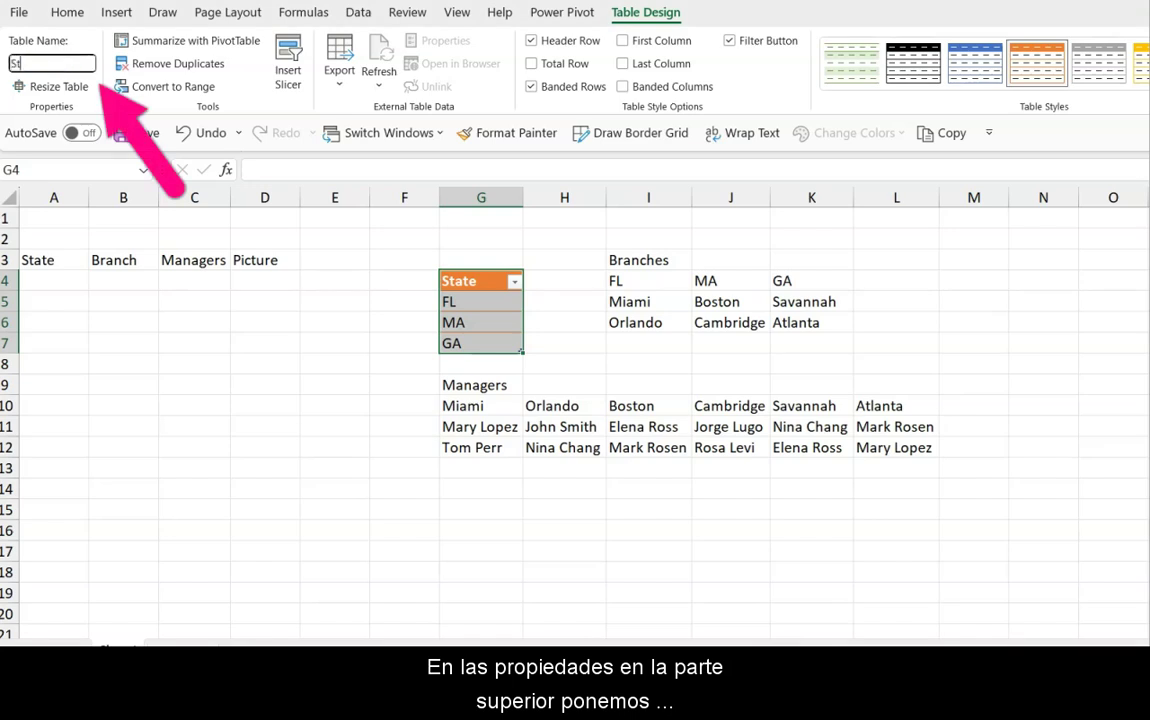
{"action": "type", "text": "ates"}
{"action": "key", "text": "Return"}
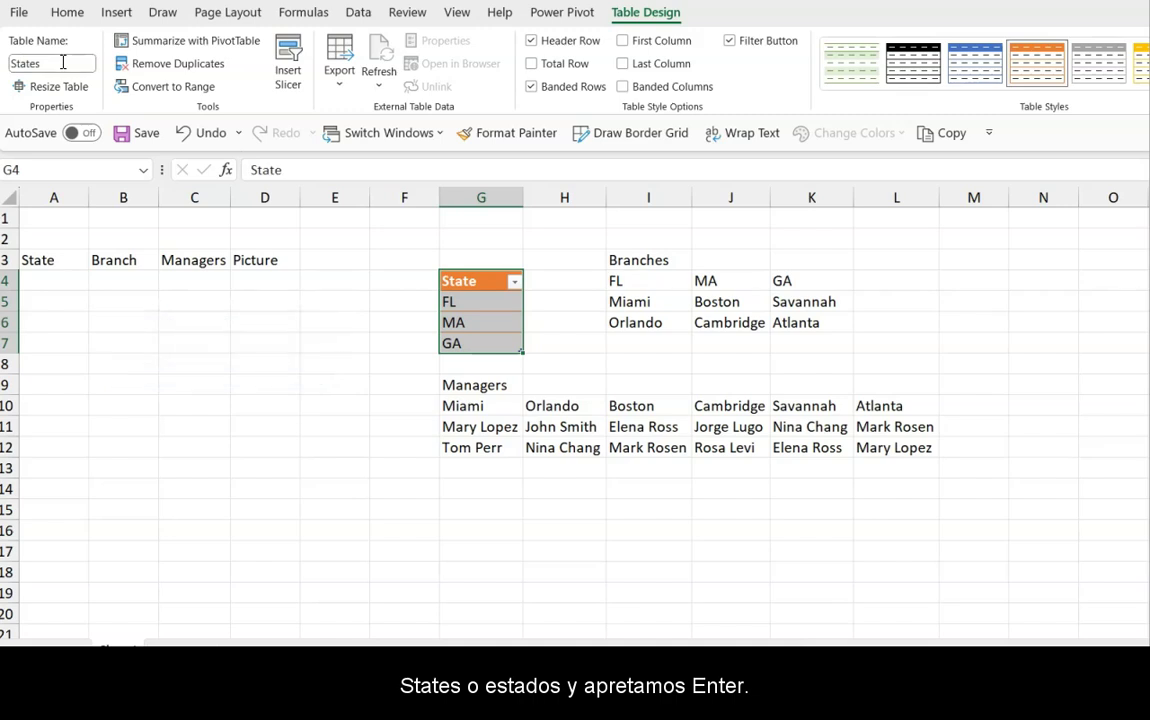
{"action": "left_click", "coordinate": [334, 530]}
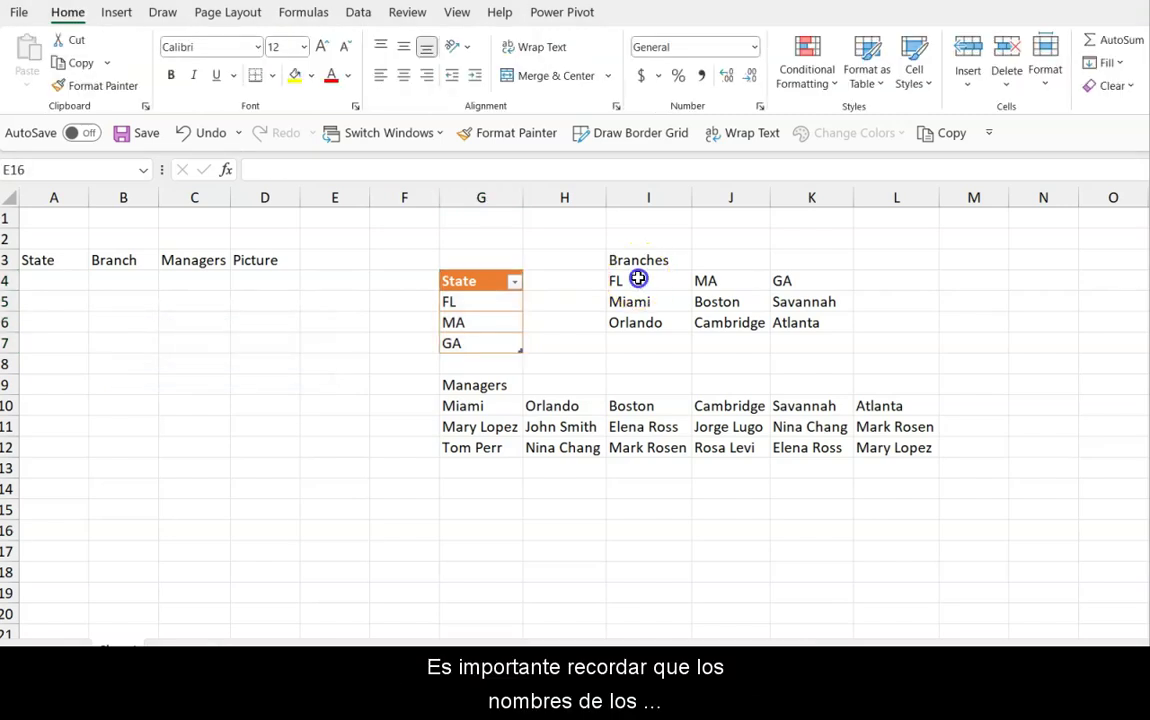
{"action": "left_click_drag", "start_coordinate": [640, 281], "coordinate": [785, 280]}
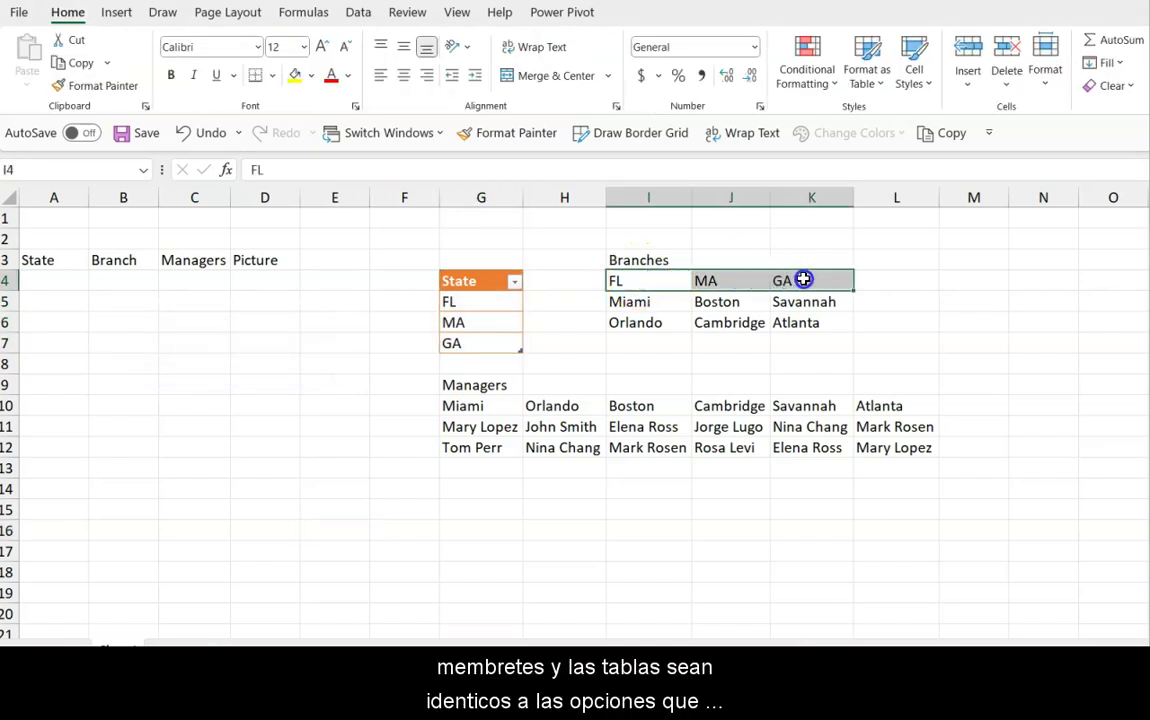
{"action": "left_click_drag", "start_coordinate": [475, 302], "coordinate": [478, 343]}
{"action": "left_click_drag", "start_coordinate": [485, 405], "coordinate": [888, 405]}
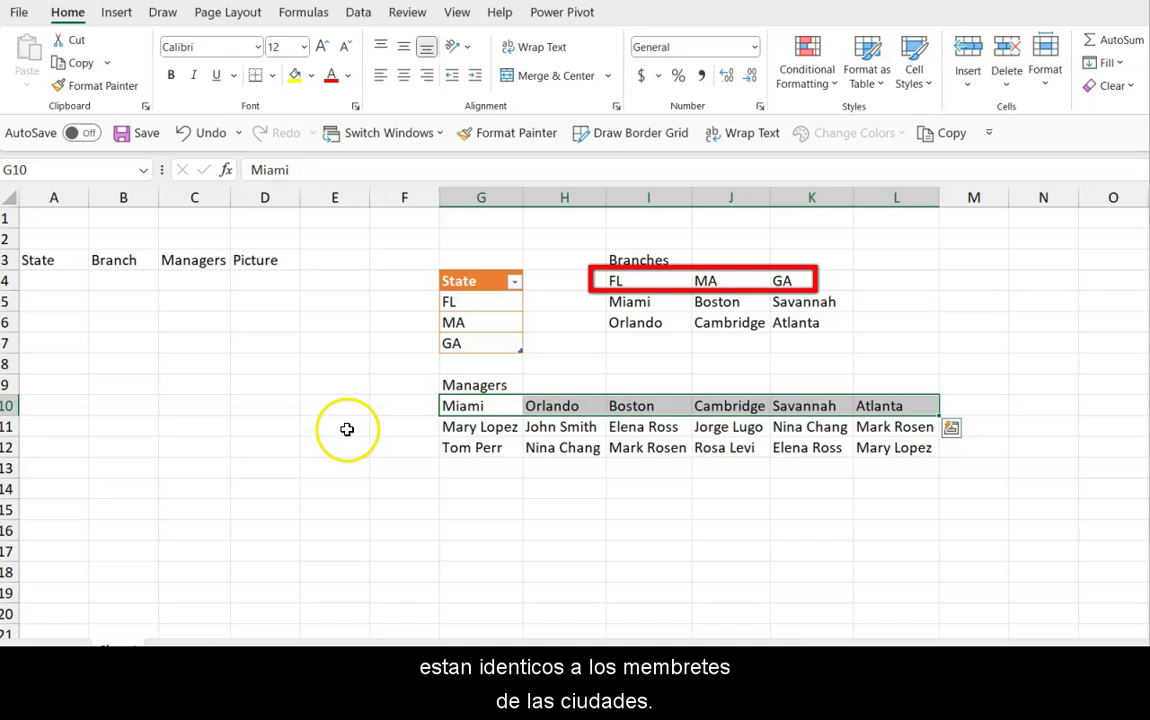
{"action": "left_click", "coordinate": [494, 406]}
{"action": "left_click_drag", "start_coordinate": [494, 406], "coordinate": [878, 406]}
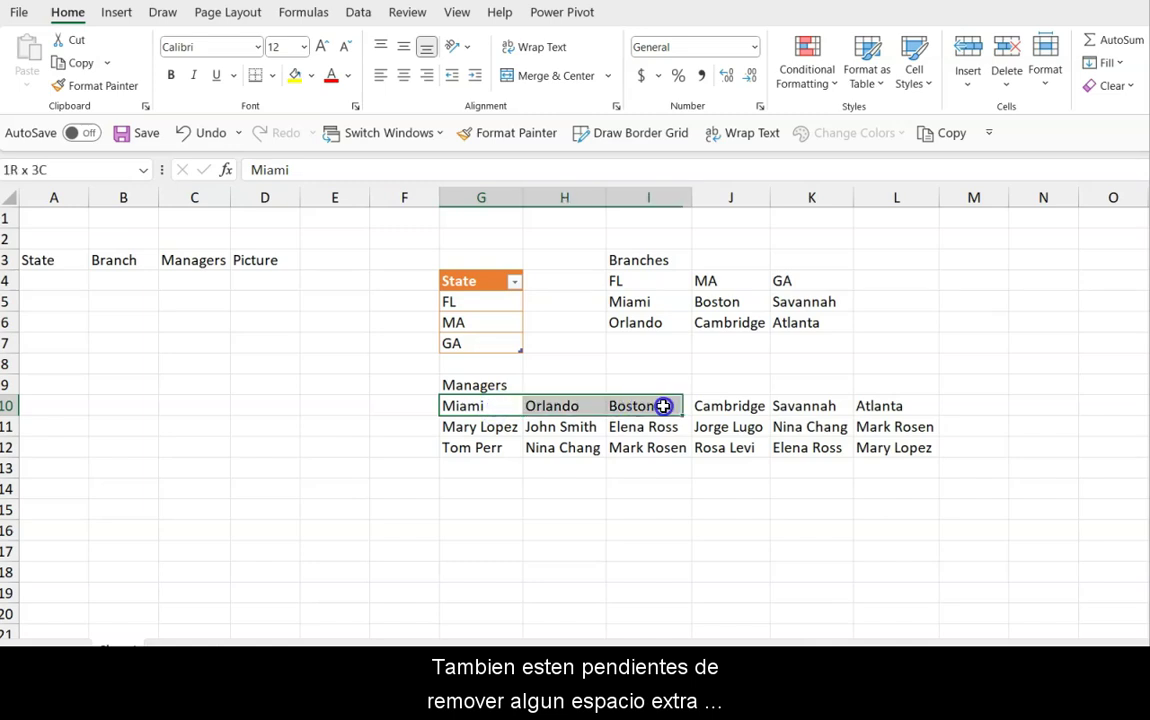
{"action": "left_click_drag", "start_coordinate": [660, 282], "coordinate": [803, 282]}
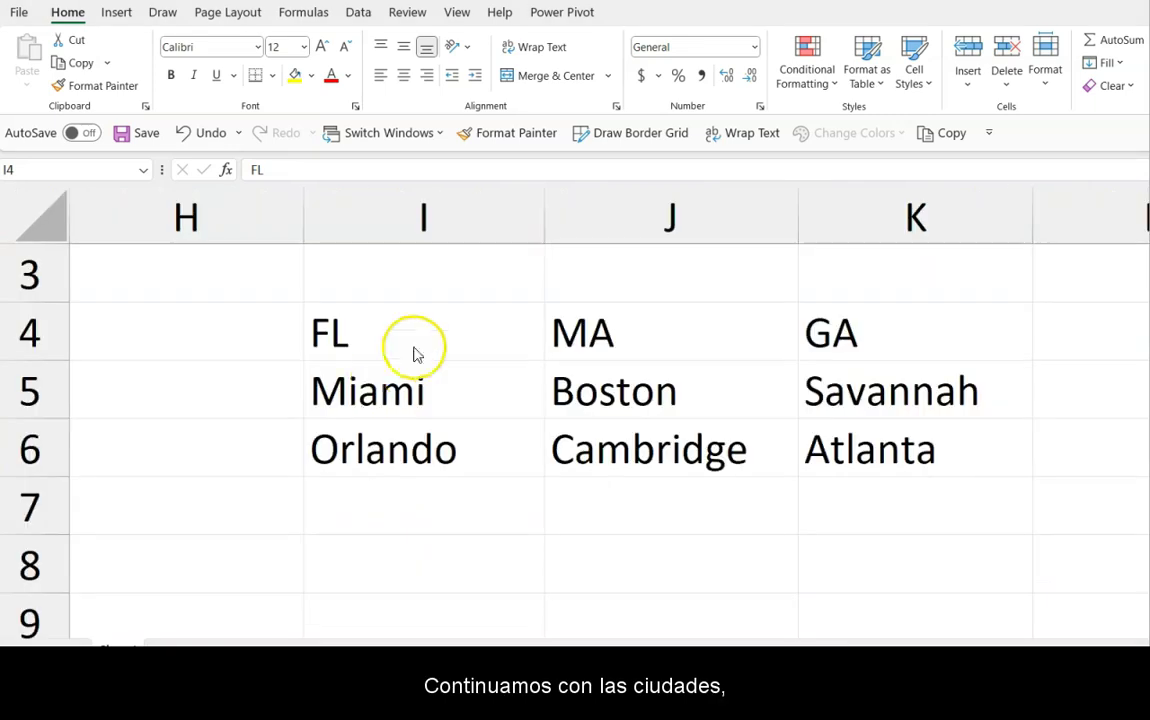
Format I4:K6 as a blue-styled table with FL, MA, GA headers, named Cities
{"action": "left_click", "coordinate": [437, 332]}
{"action": "key", "text": "shift+Down"}
{"action": "key", "text": "shift+Down"}
{"action": "key", "text": "shift+Right"}
{"action": "key", "text": "shift+Right"}
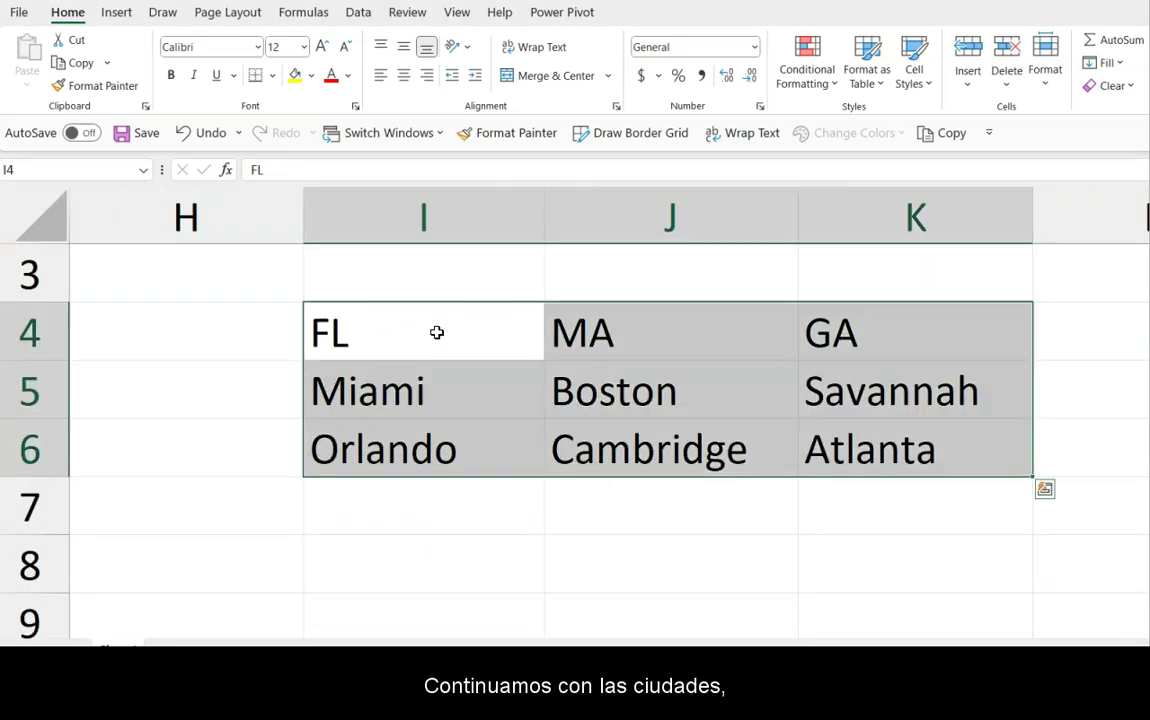
{"action": "left_click", "coordinate": [873, 88]}
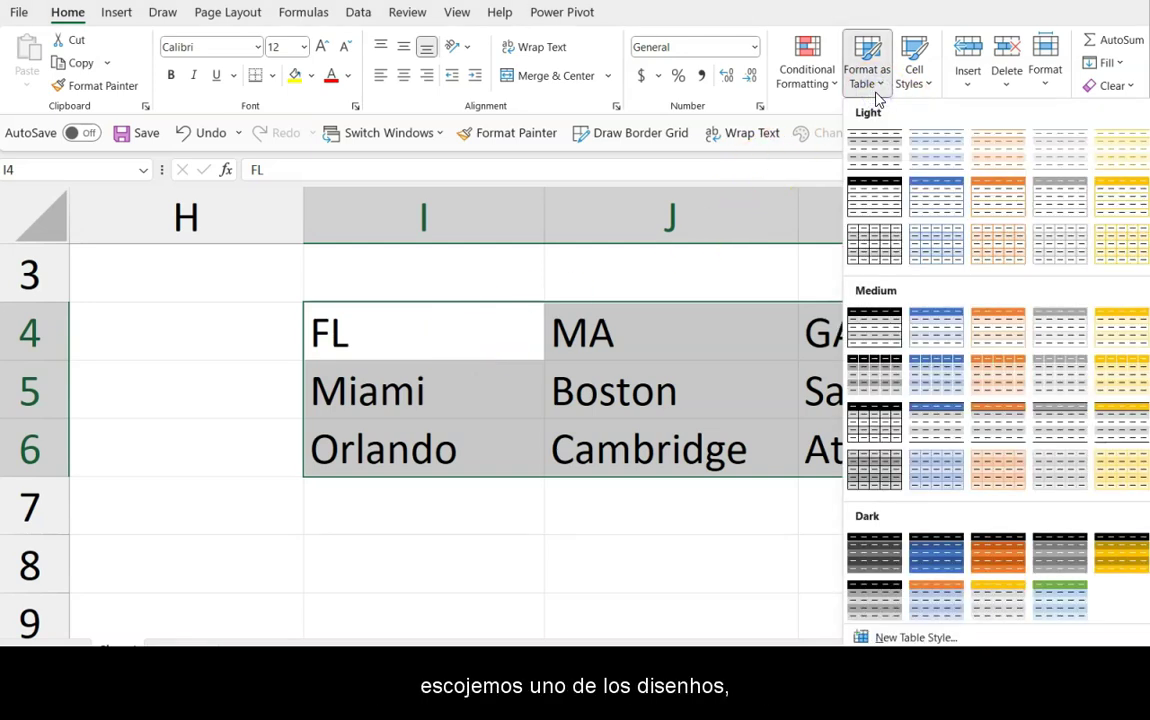
{"action": "left_click", "coordinate": [942, 196]}
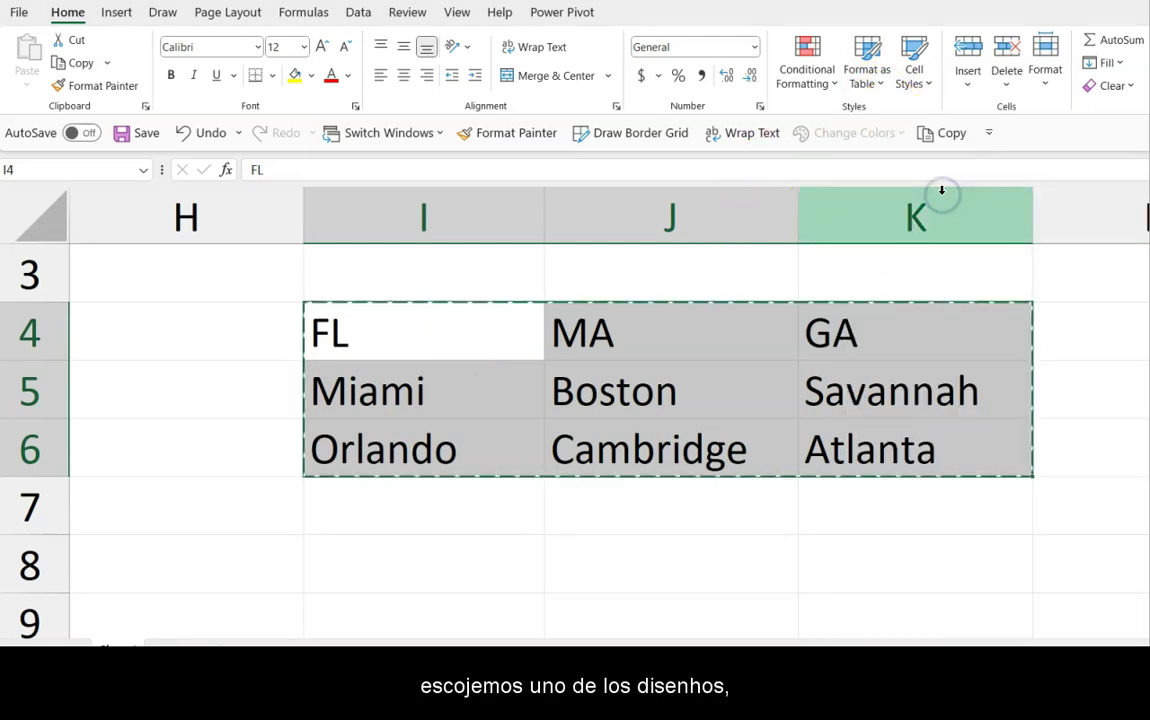
{"action": "left_click", "coordinate": [392, 371]}
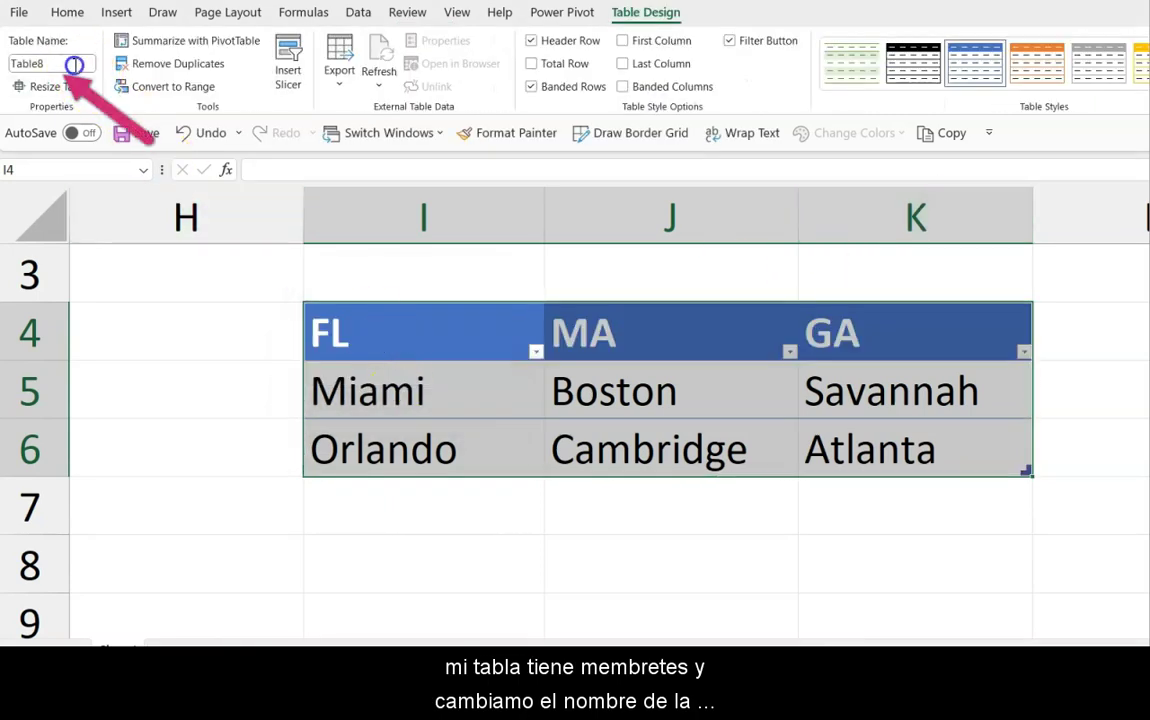
{"action": "left_click", "coordinate": [75, 64]}
{"action": "type", "text": "Cit"}
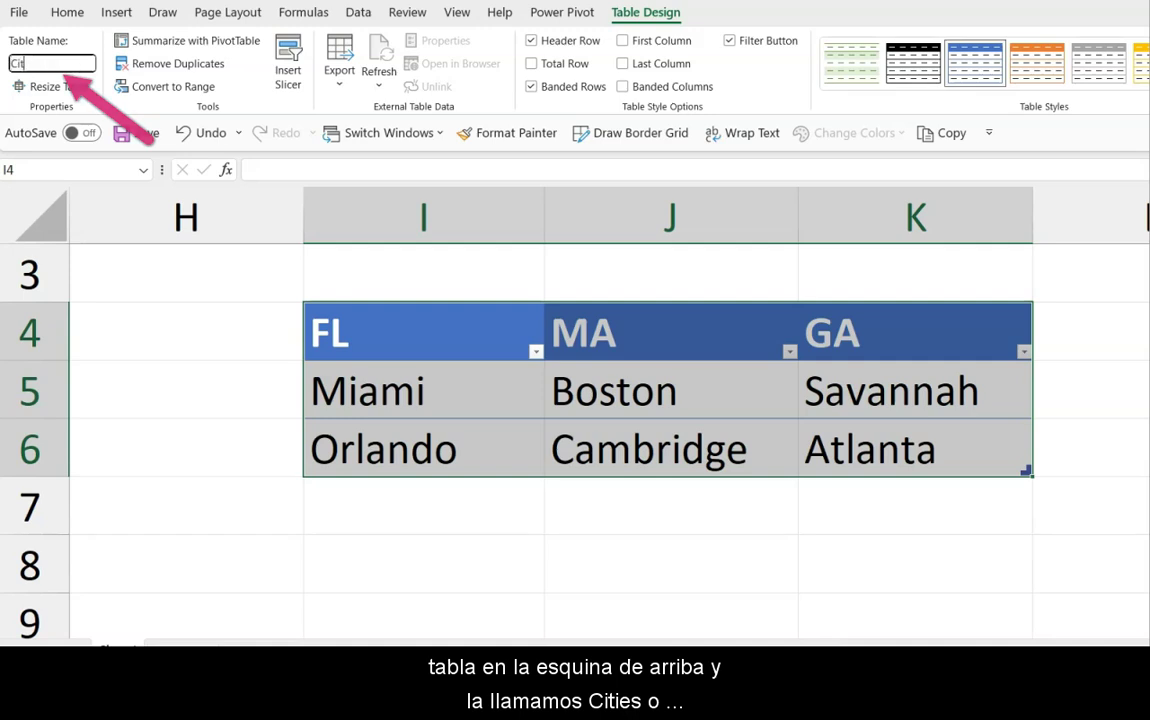
{"action": "type", "text": "ies"}
{"action": "key", "text": "Return"}
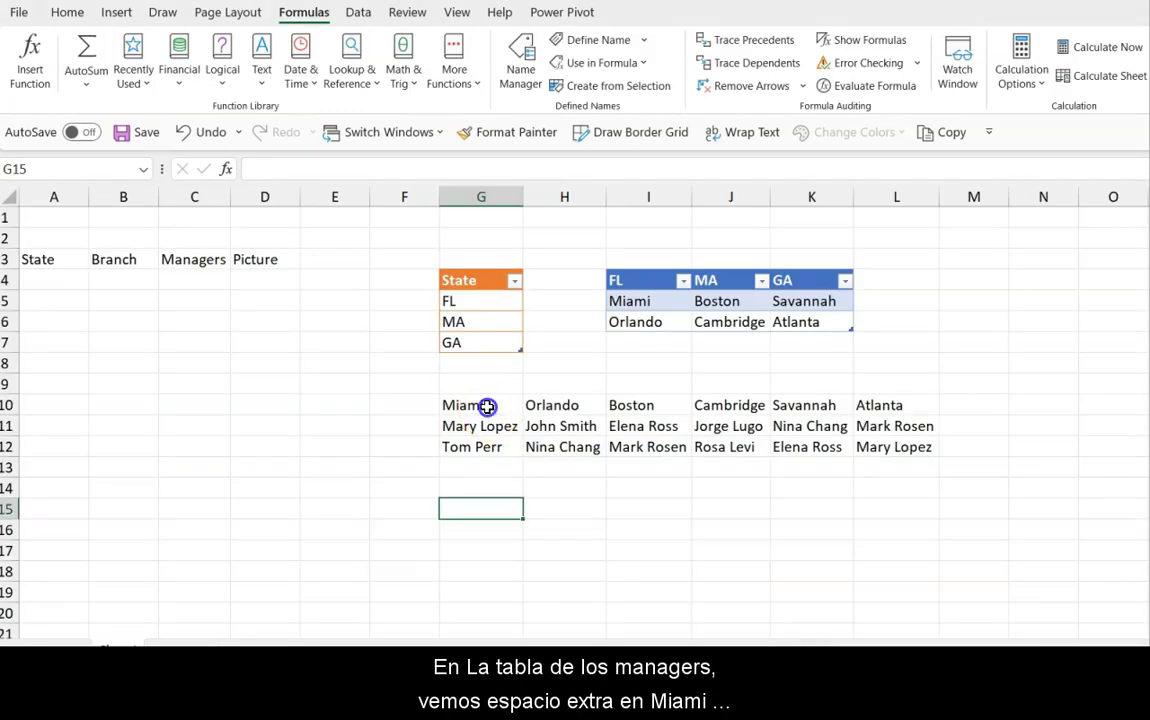
Remove the extra space from the Miami entry in G10
{"action": "left_click", "coordinate": [483, 405]}
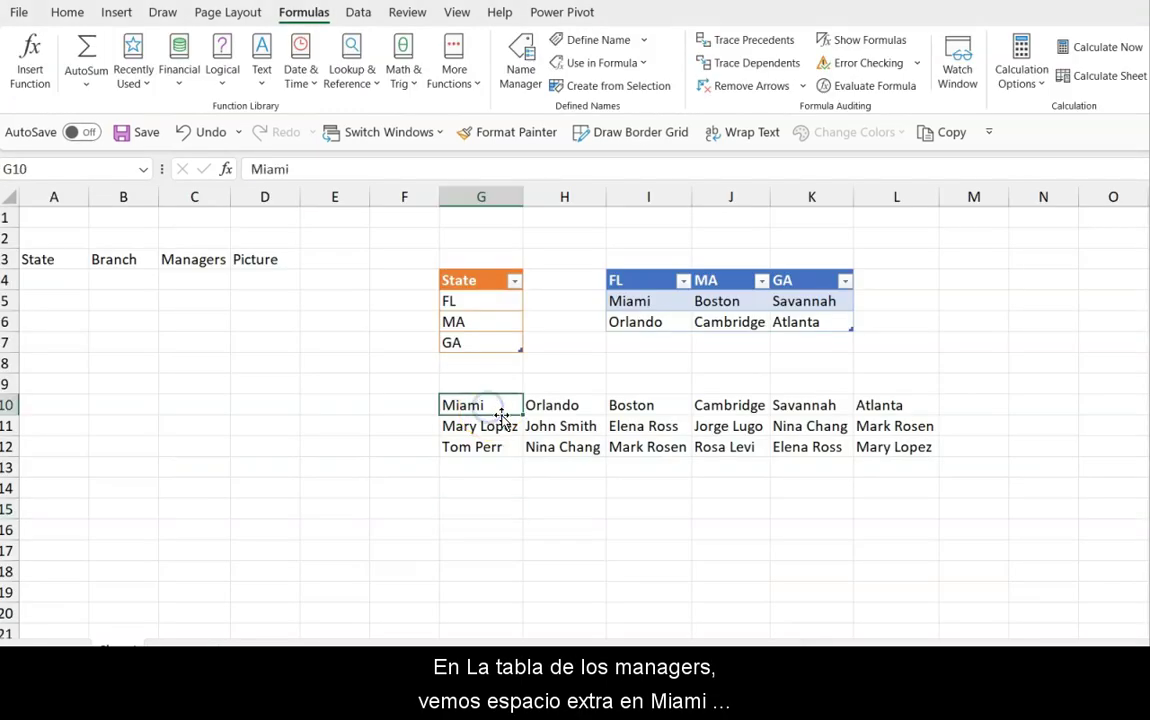
{"action": "left_click", "coordinate": [373, 168]}
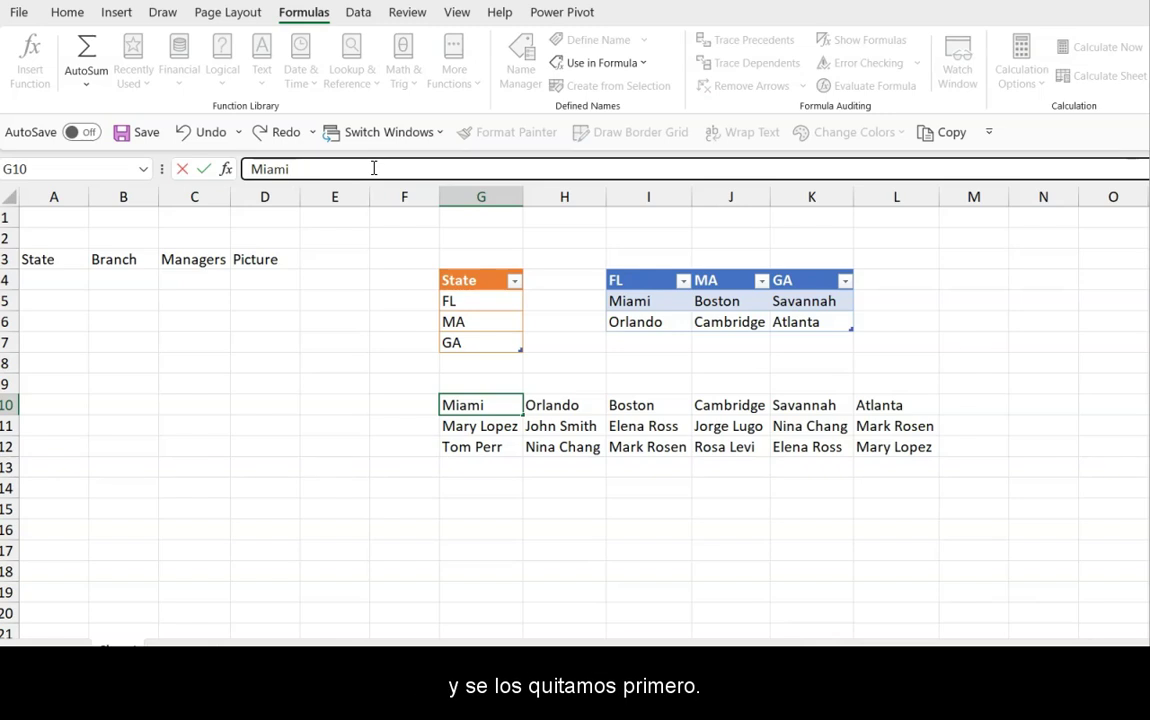
{"action": "left_click", "coordinate": [590, 426]}
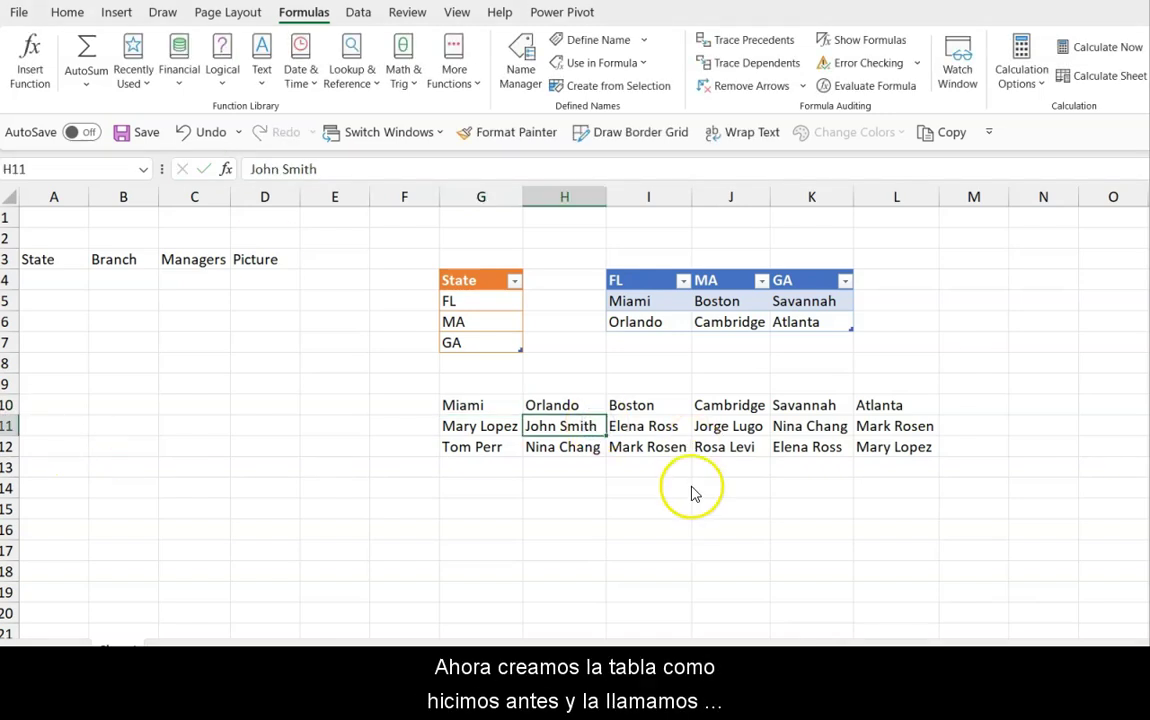
Convert G10:L12 into a table with headers, named Managers
{"action": "key", "text": "ctrl+t"}
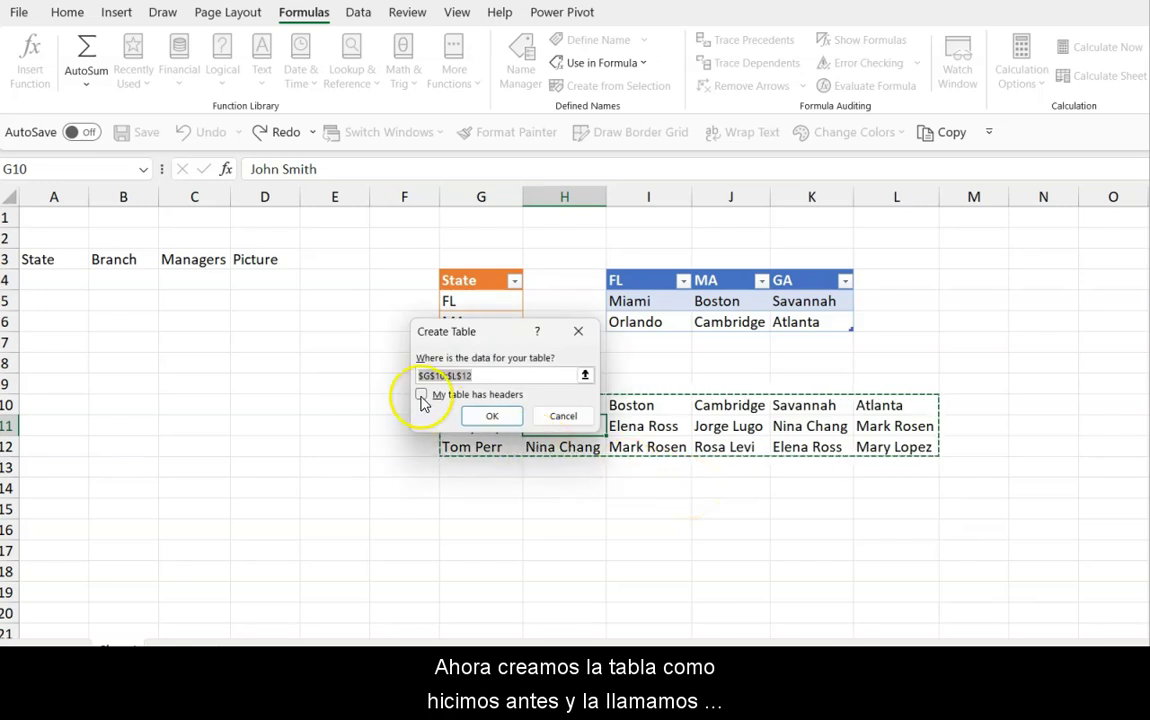
{"action": "left_click", "coordinate": [421, 396]}
{"action": "left_click", "coordinate": [489, 416]}
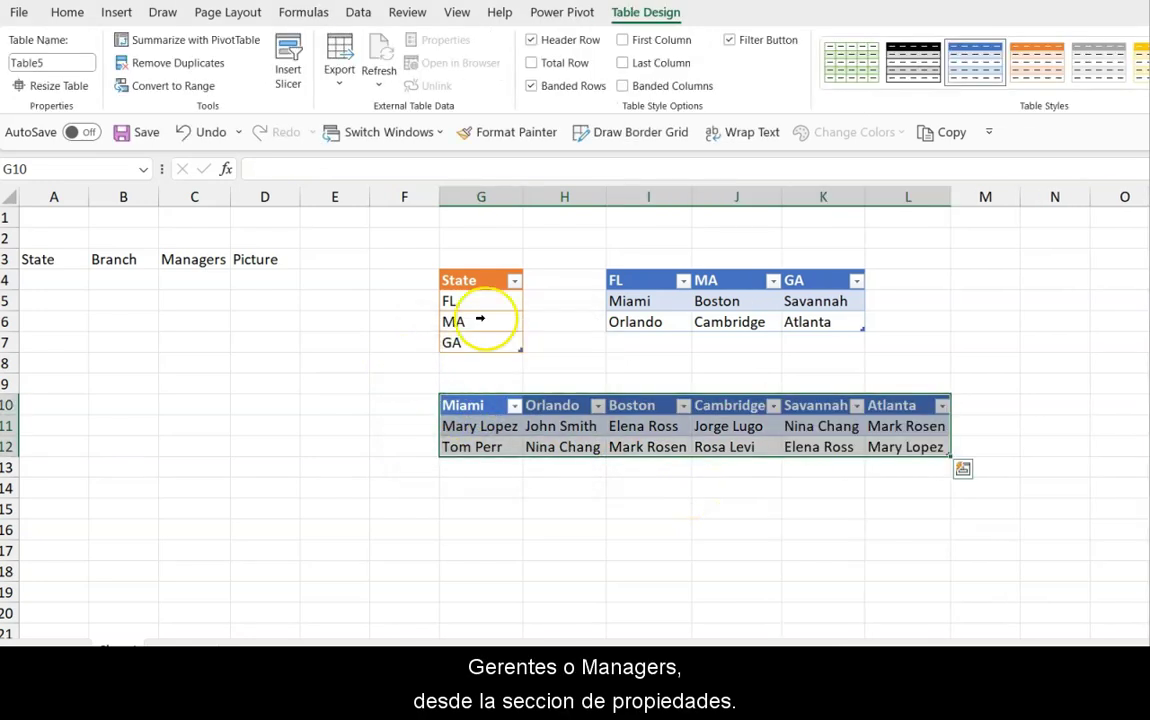
{"action": "left_click", "coordinate": [60, 66]}
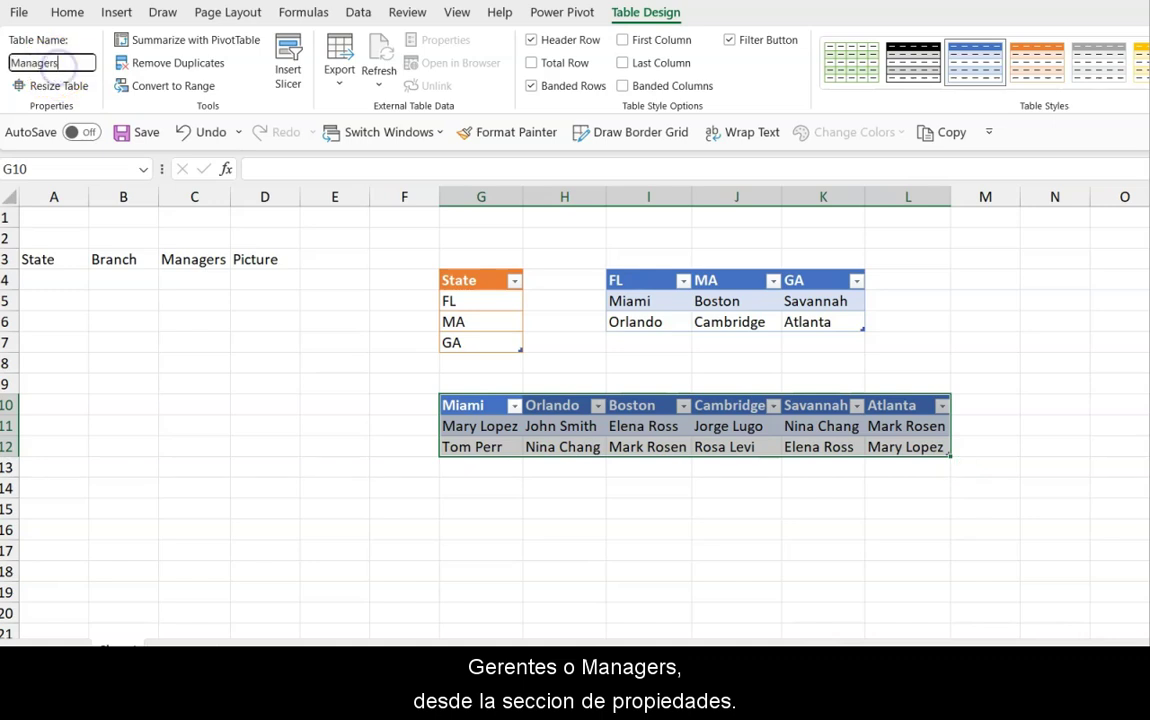
{"action": "key", "text": "Return"}
{"action": "left_click", "coordinate": [334, 426]}
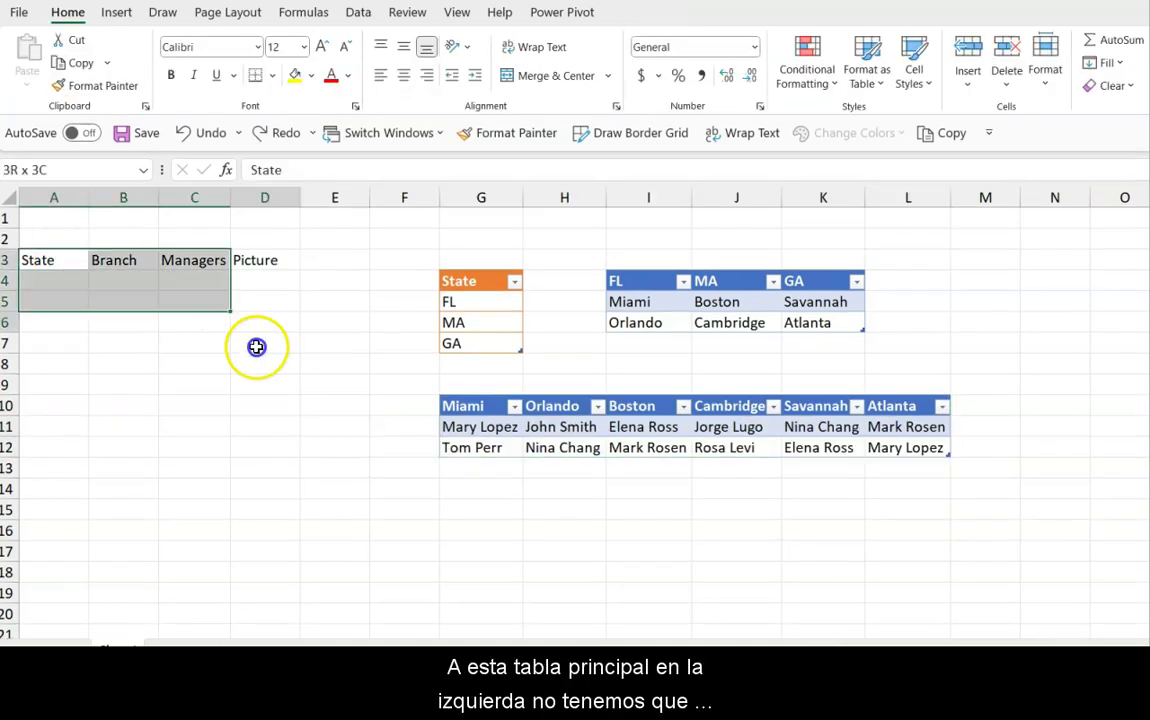
Format A3:D13 as a green table with State, Branch, Managers and Picture headers
{"action": "left_click_drag", "start_coordinate": [64, 257], "coordinate": [278, 476]}
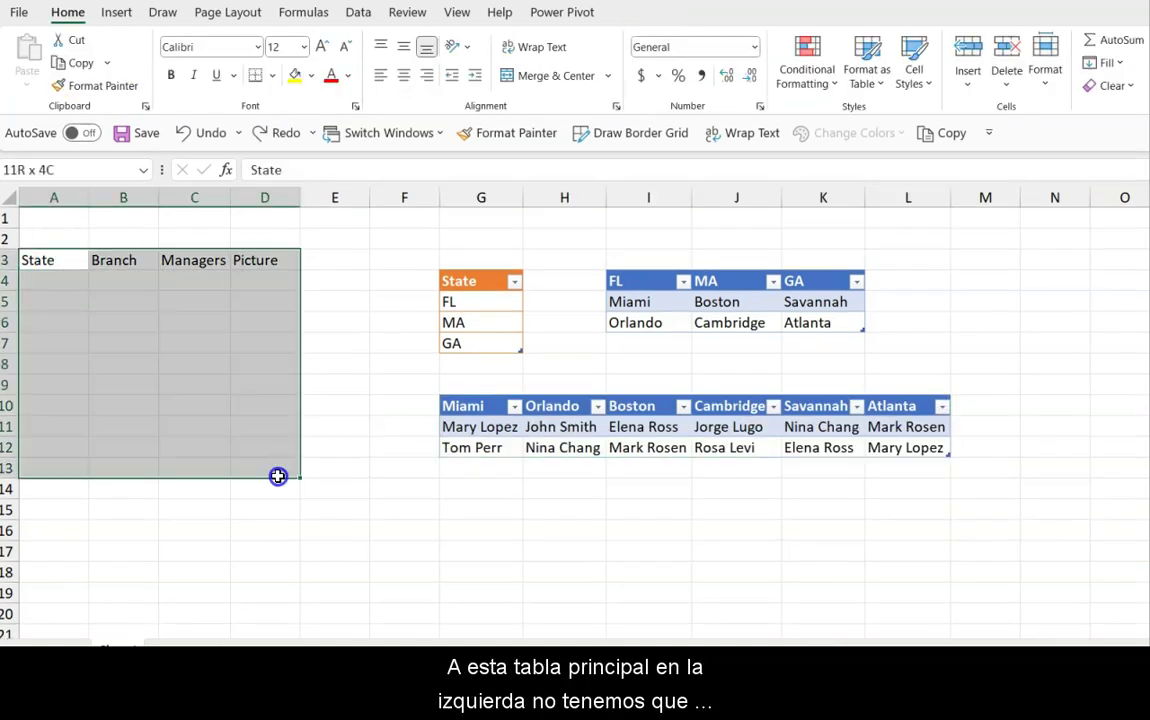
{"action": "left_click", "coordinate": [868, 72]}
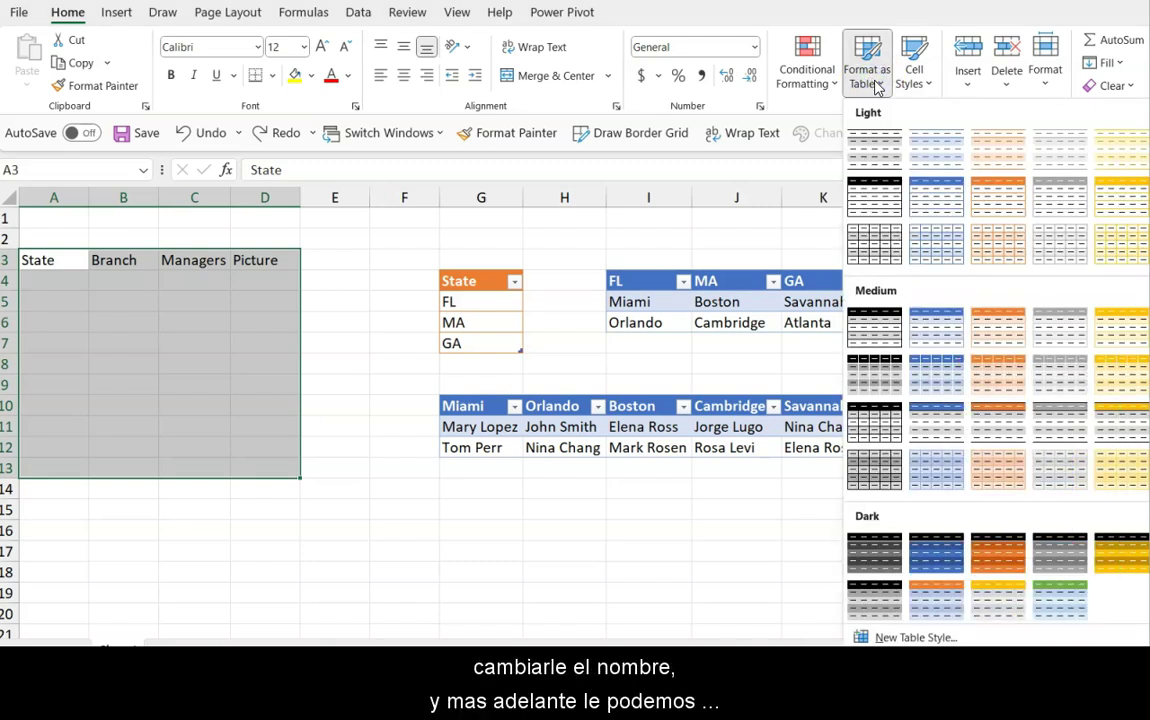
{"action": "left_click", "coordinate": [937, 375]}
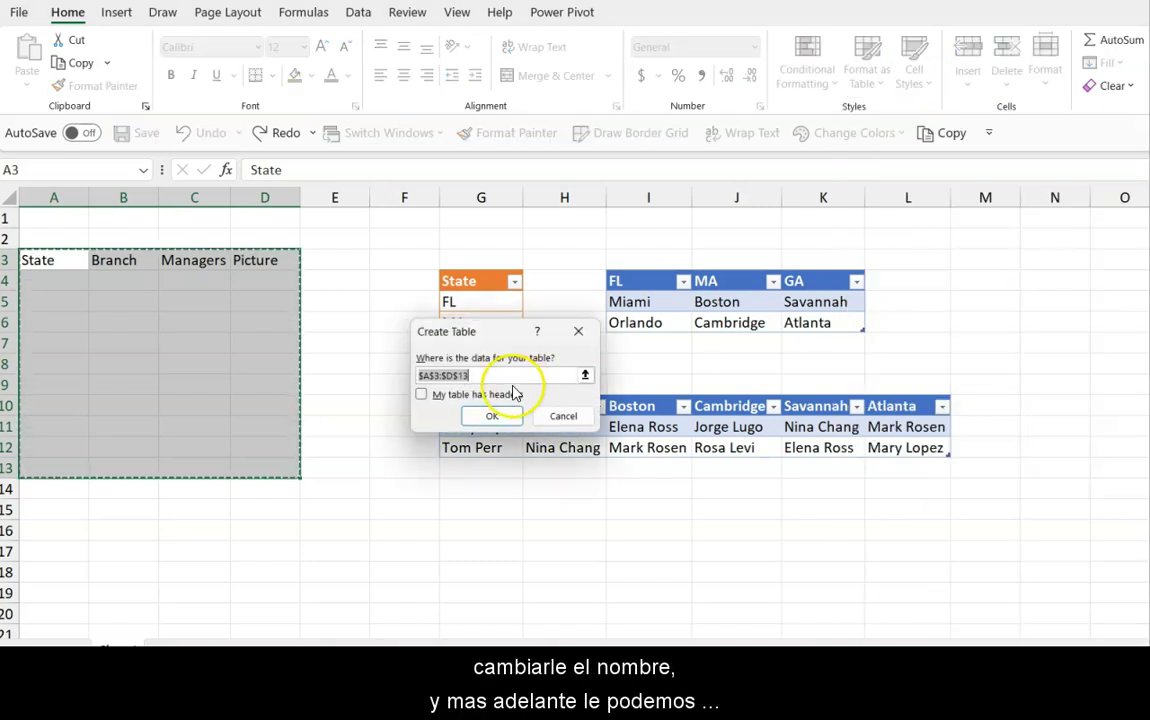
{"action": "left_click", "coordinate": [421, 397]}
{"action": "left_click", "coordinate": [488, 415]}
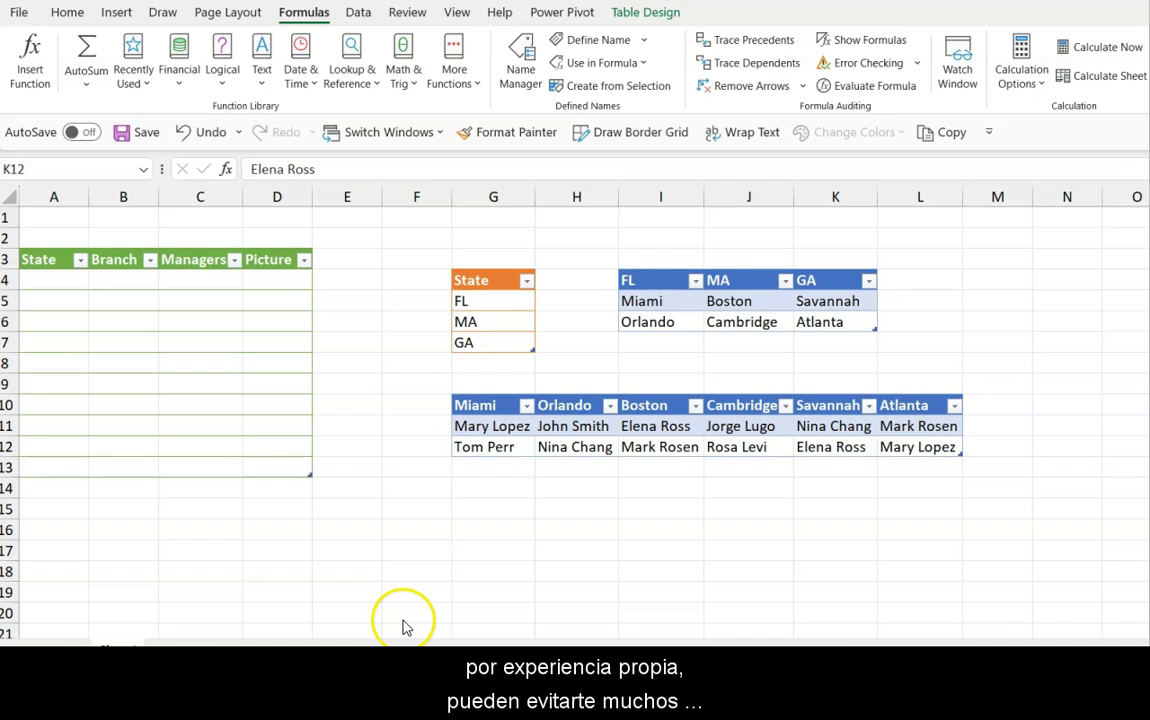
Create names from the Managers table's top-row city headers, with Left column unticked
{"action": "left_click", "coordinate": [575, 428]}
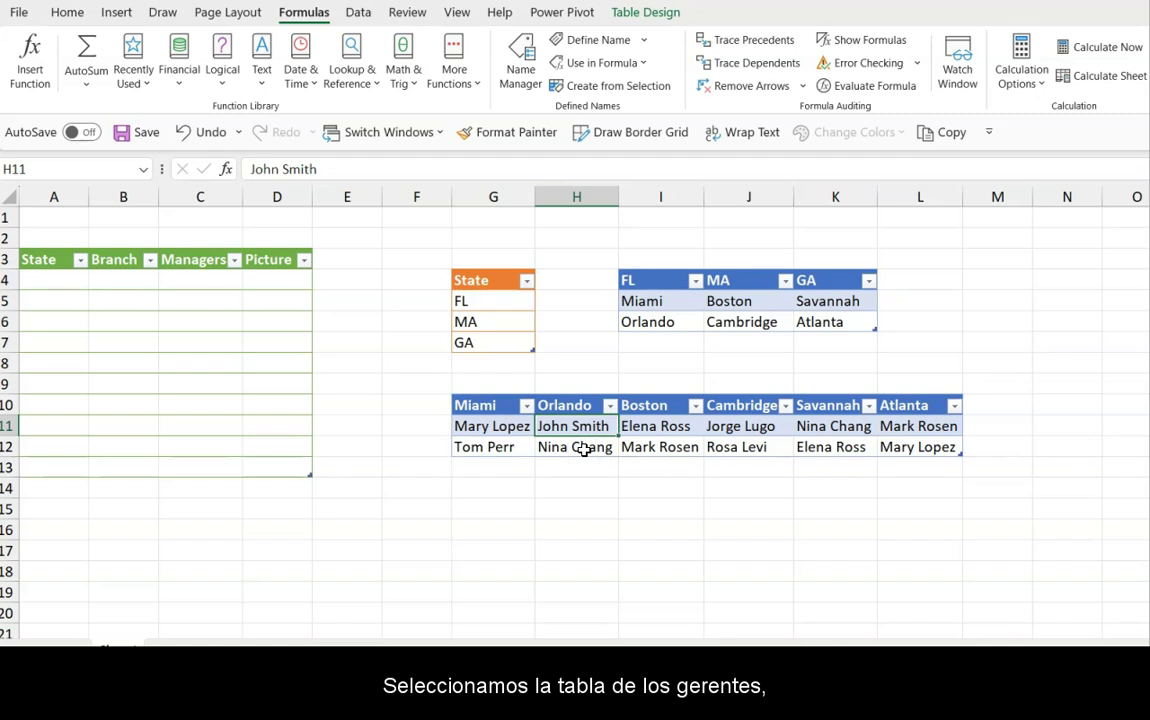
{"action": "key", "text": "ctrl+a"}
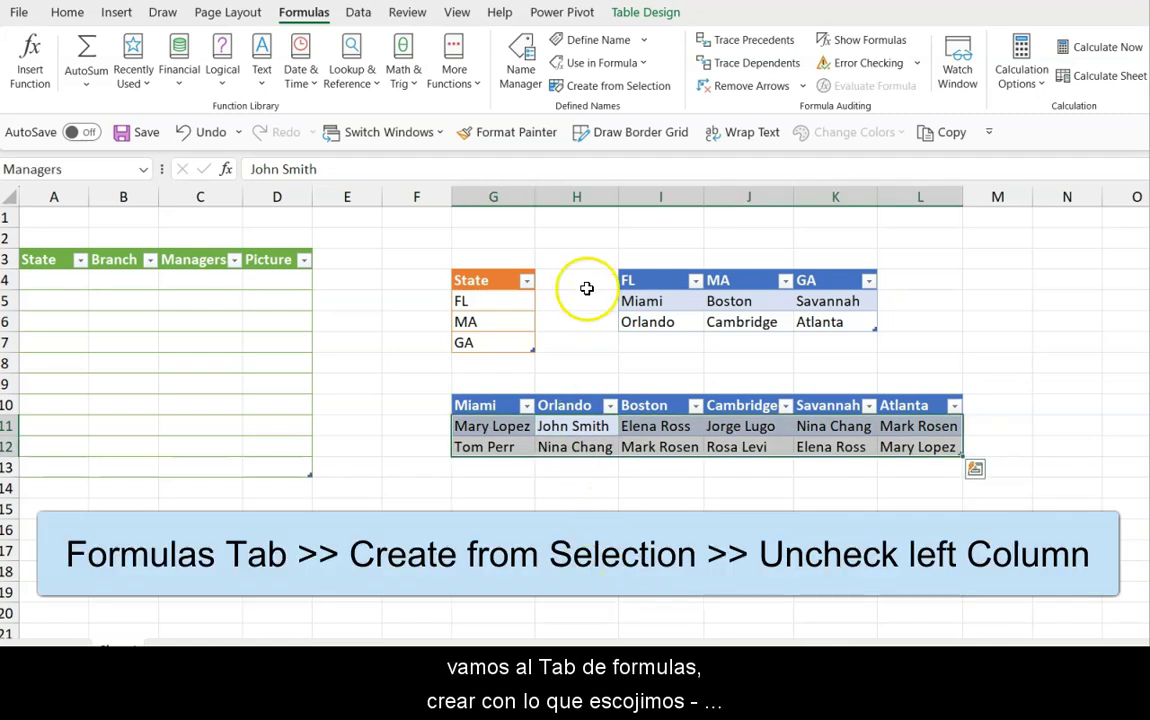
{"action": "left_click", "coordinate": [610, 86]}
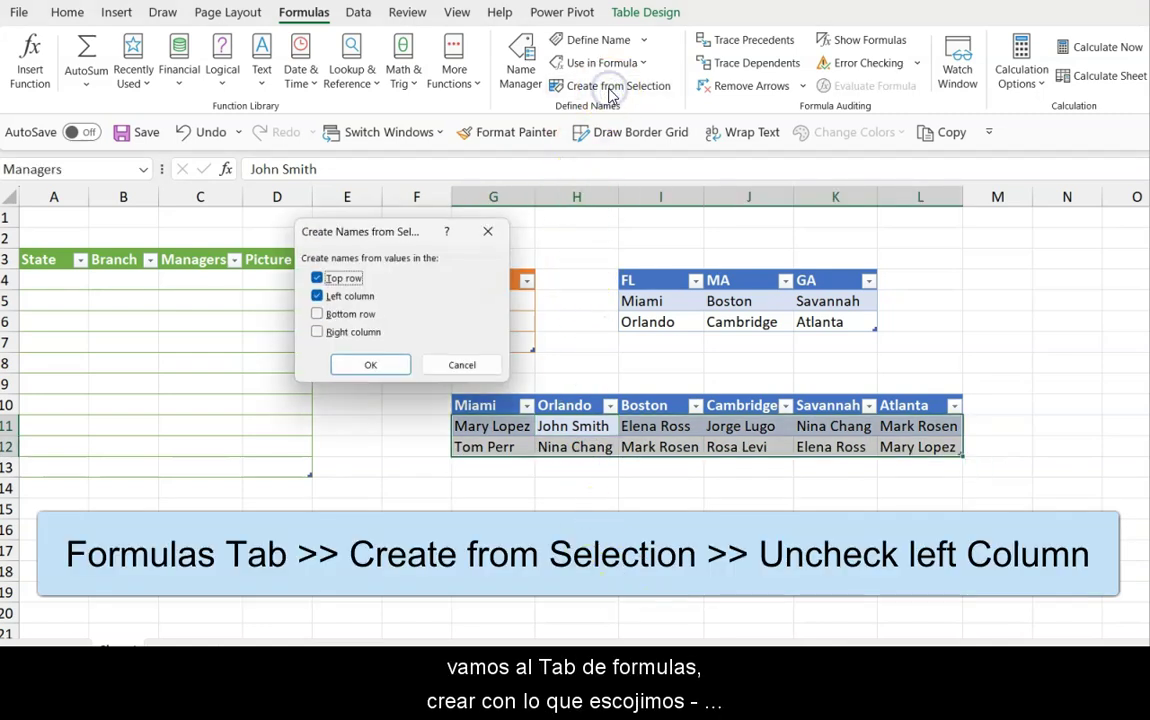
{"action": "left_click", "coordinate": [317, 300]}
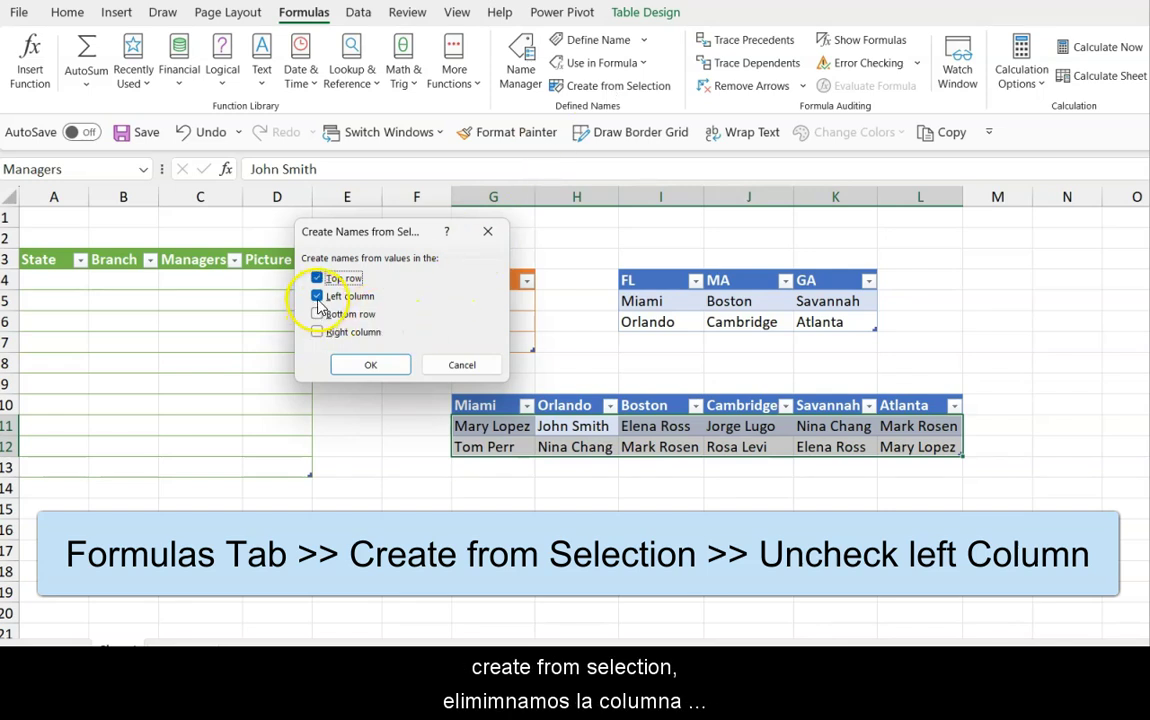
{"action": "left_click", "coordinate": [317, 298]}
{"action": "left_click", "coordinate": [383, 299]}
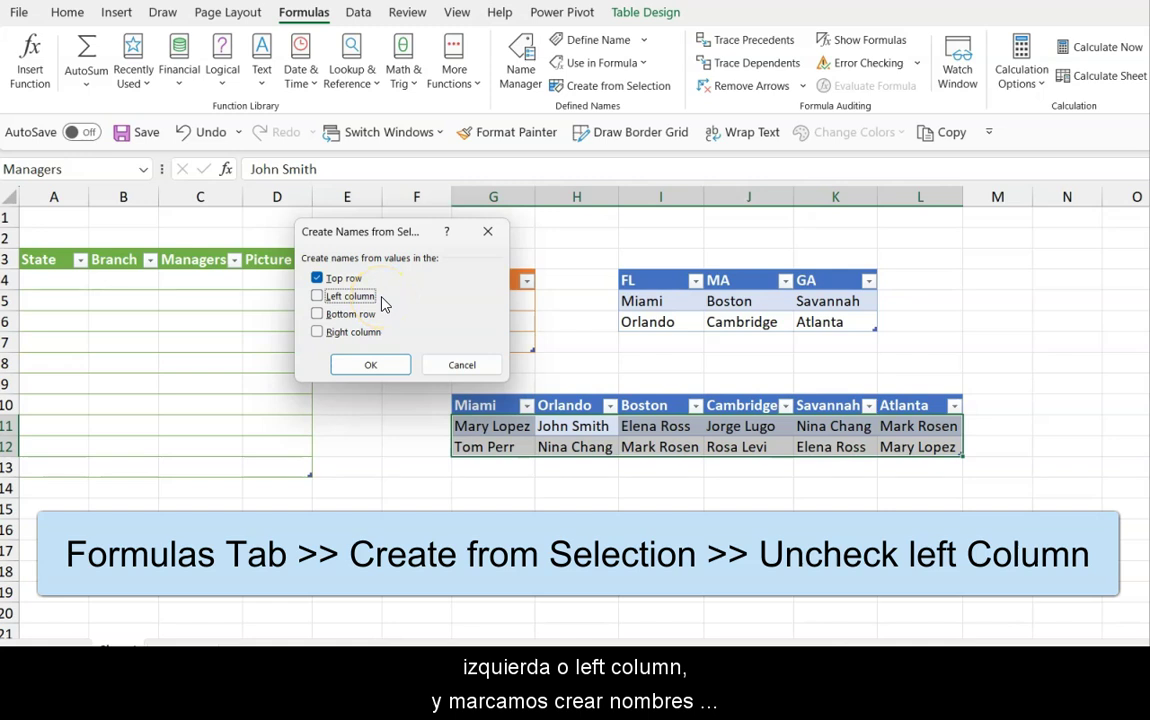
{"action": "left_click", "coordinate": [377, 365]}
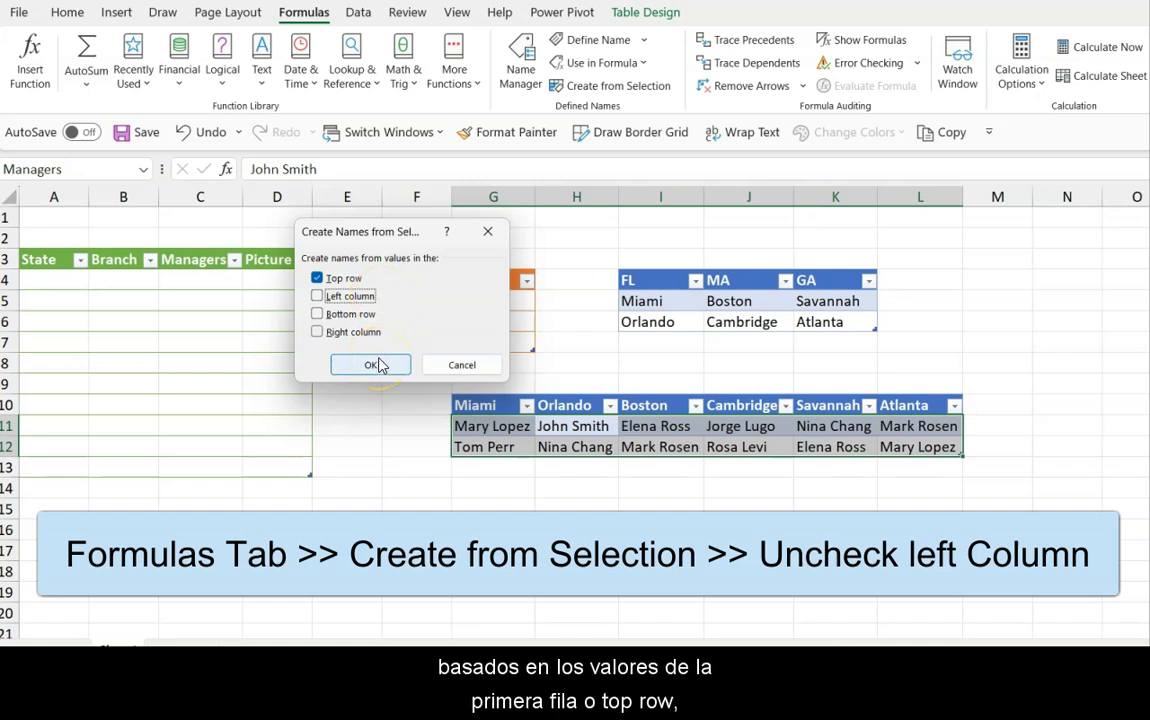
{"action": "left_click", "coordinate": [380, 366]}
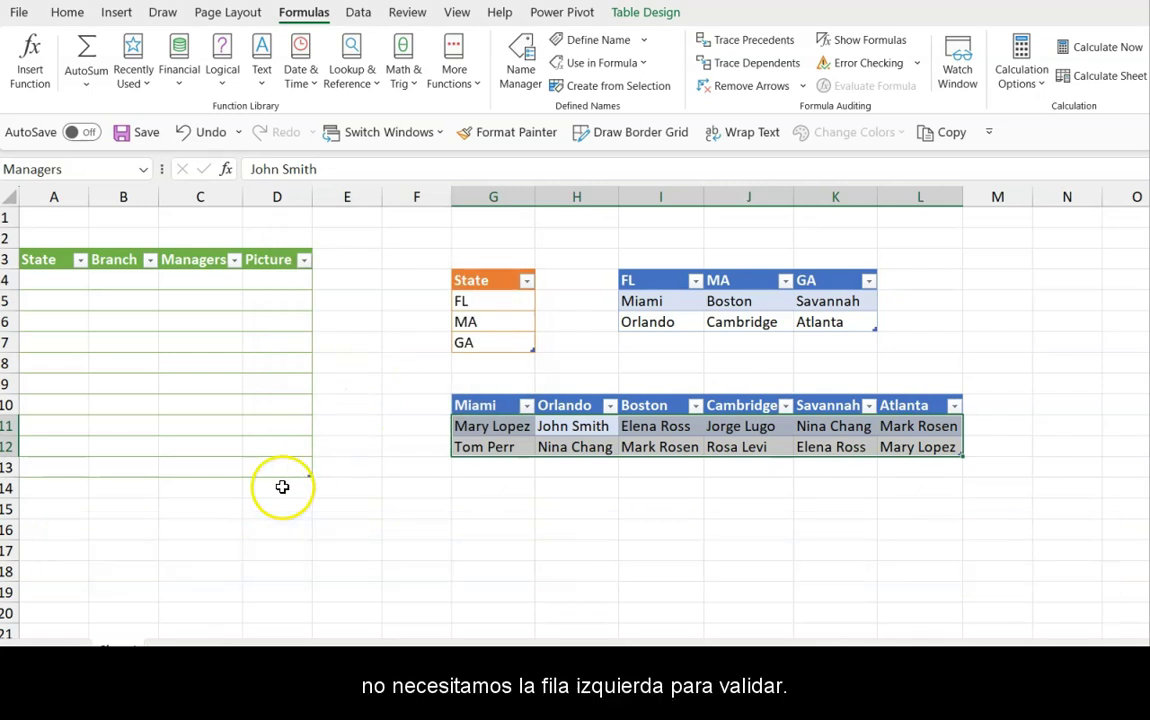
Select all Cities table data and set up Create from Selection without Left column
{"action": "left_click", "coordinate": [659, 302]}
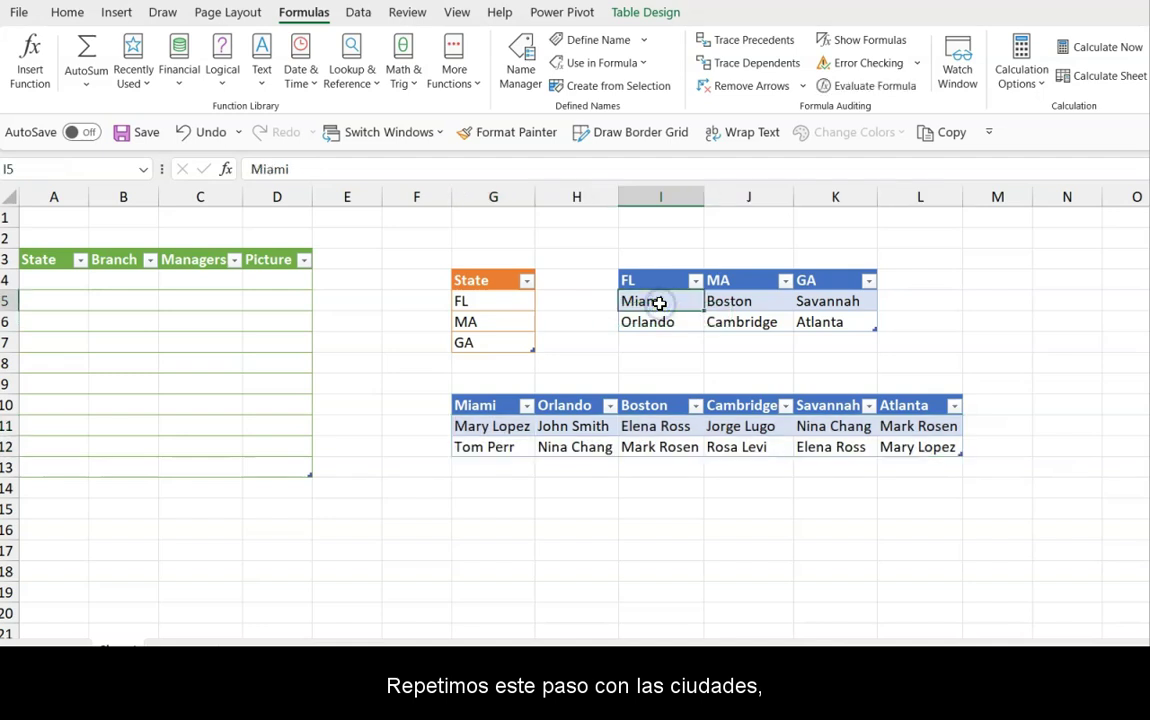
{"action": "key", "text": "ctrl+a"}
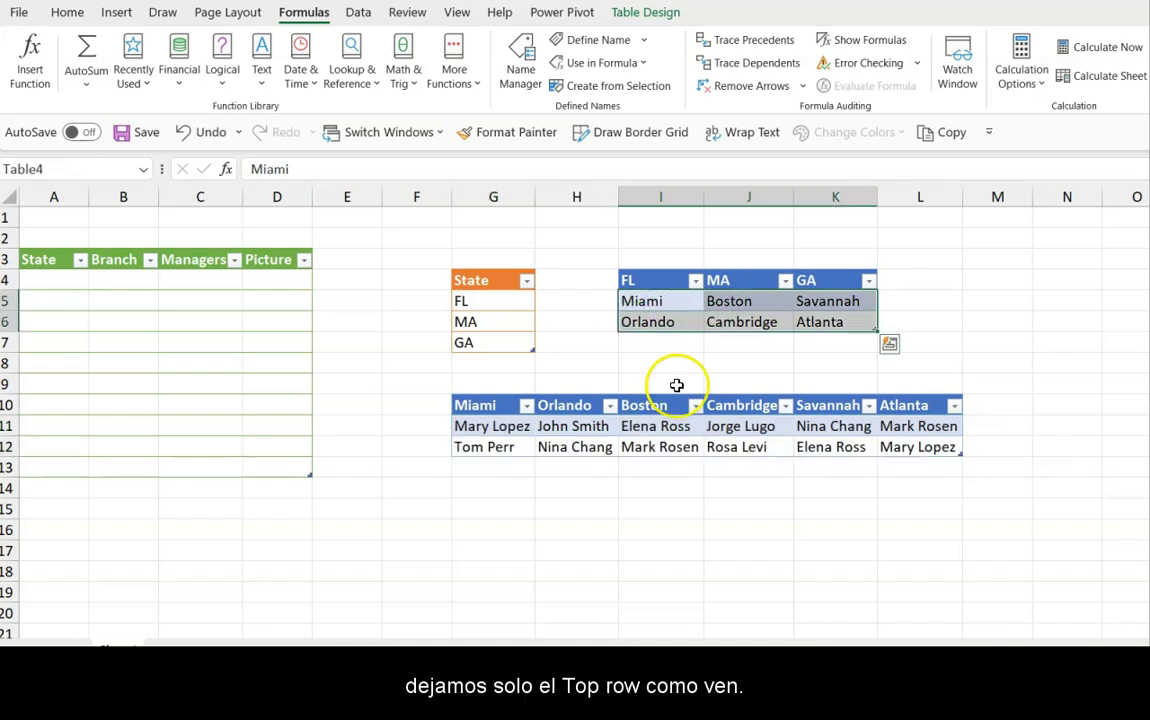
{"action": "left_click", "coordinate": [640, 85]}
{"action": "left_click", "coordinate": [317, 296]}
{"action": "left_click", "coordinate": [367, 368]}
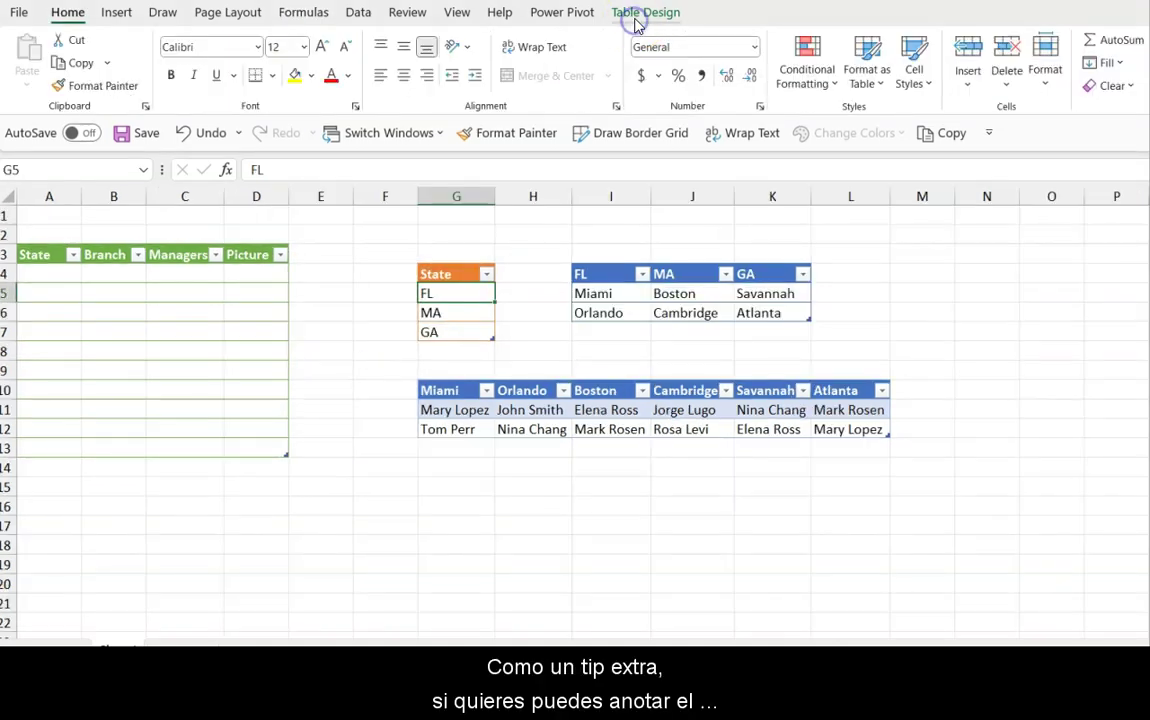
Add labels 'States' in G3, 'Cities' in I3 and 'Managers' in G9 above the tables
{"action": "left_click", "coordinate": [638, 14]}
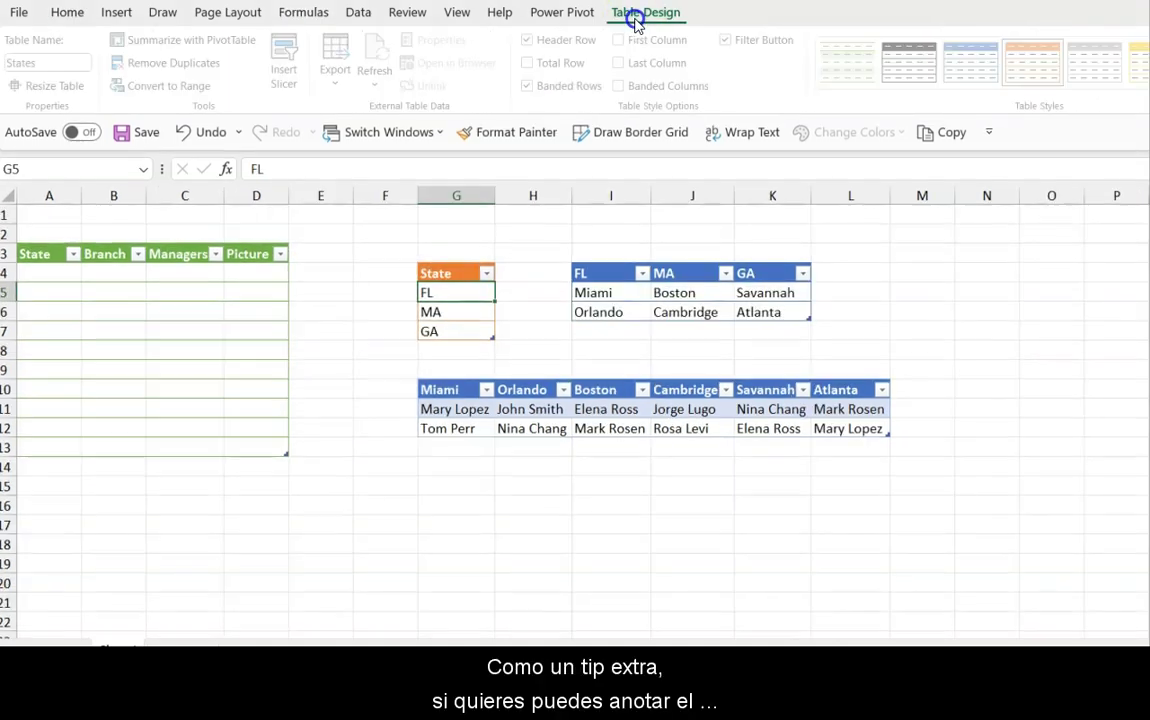
{"action": "double_click", "coordinate": [458, 251]}
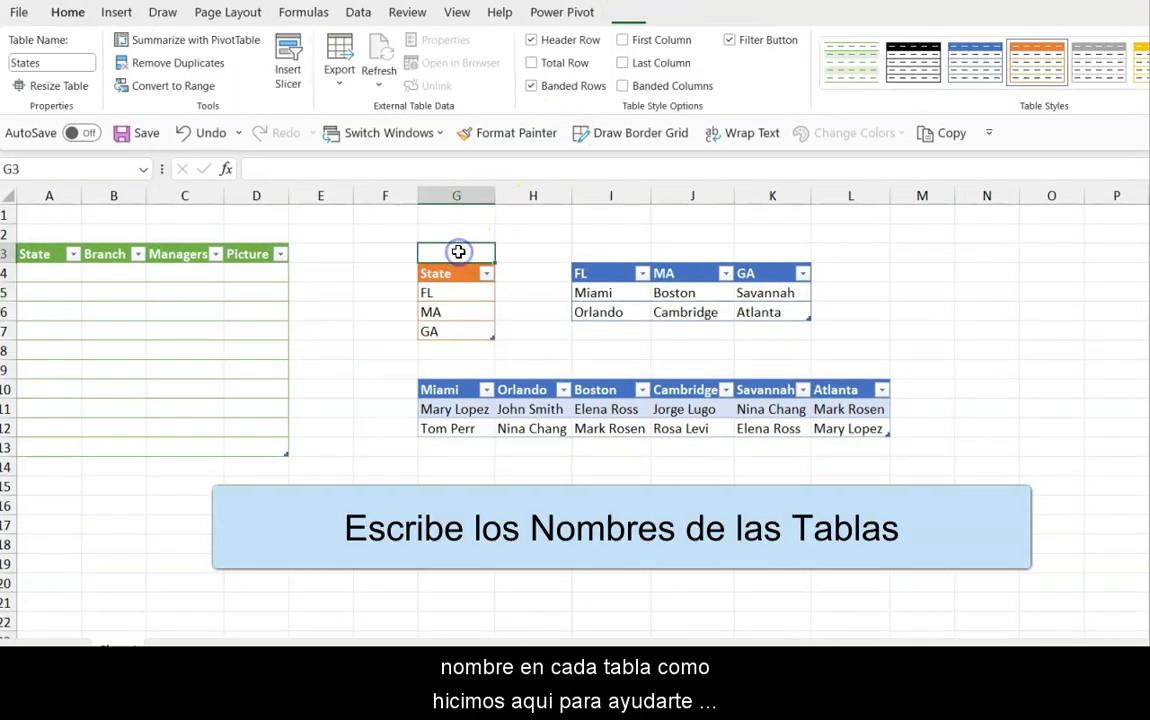
{"action": "type", "text": "States"}
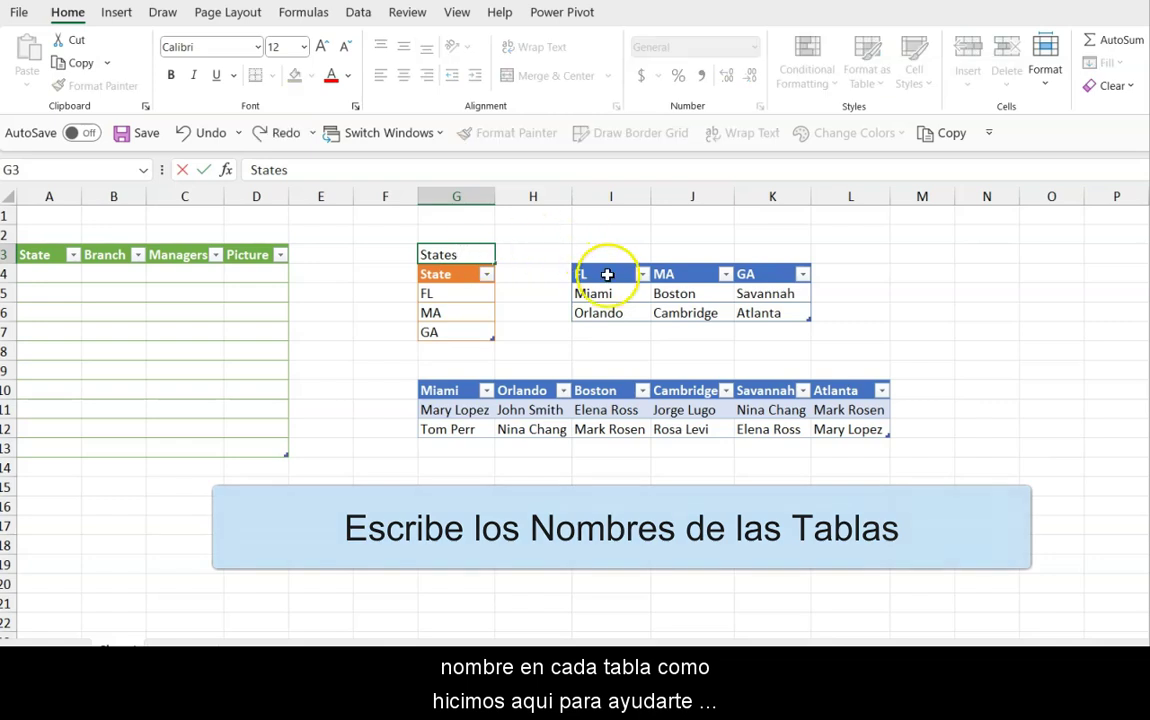
{"action": "left_click", "coordinate": [606, 275]}
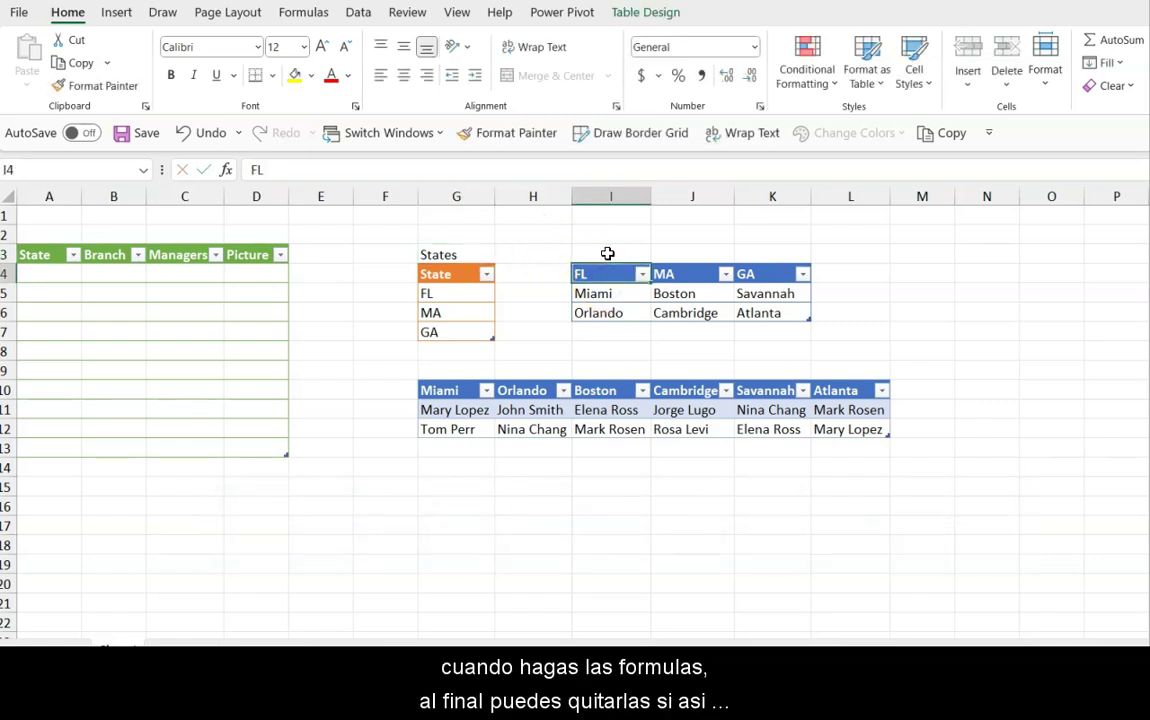
{"action": "left_click", "coordinate": [648, 12]}
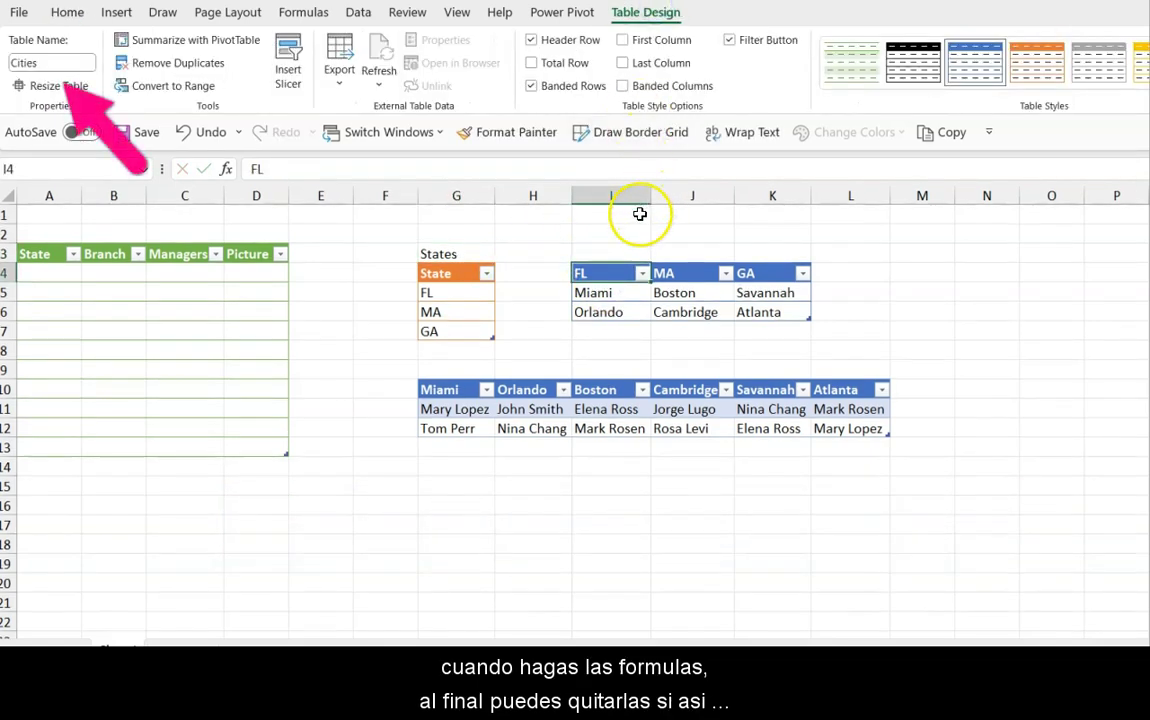
{"action": "left_click", "coordinate": [630, 248]}
{"action": "type", "text": "Ci"}
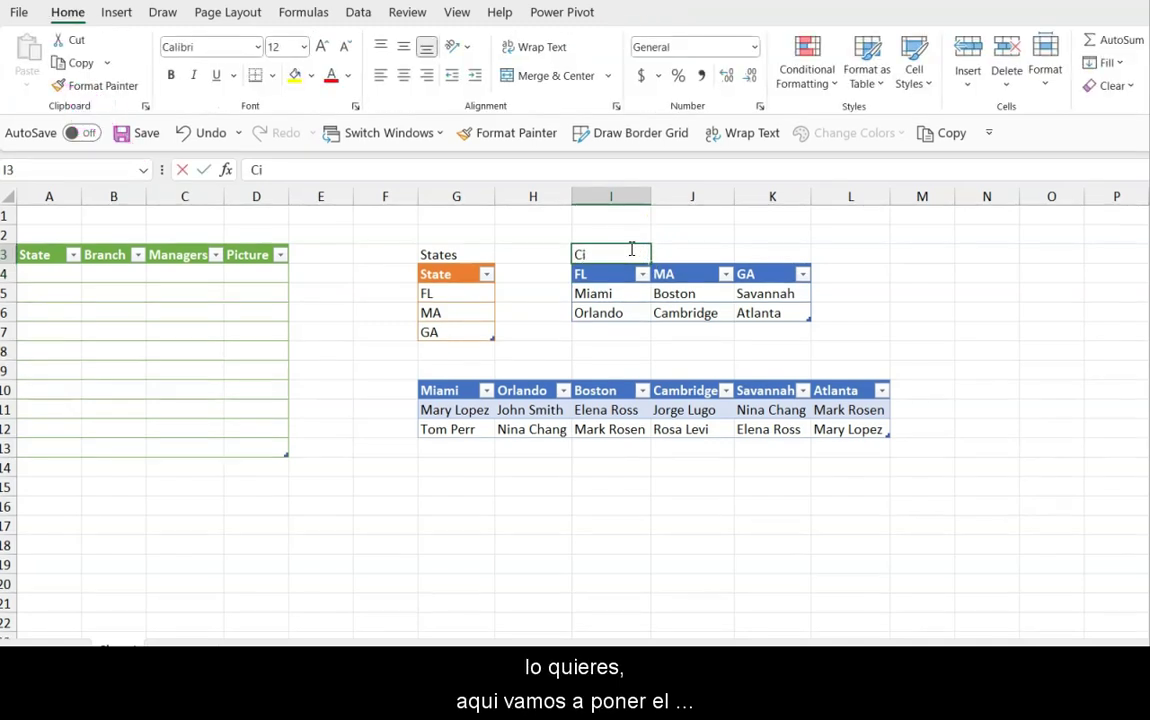
{"action": "type", "text": "ties"}
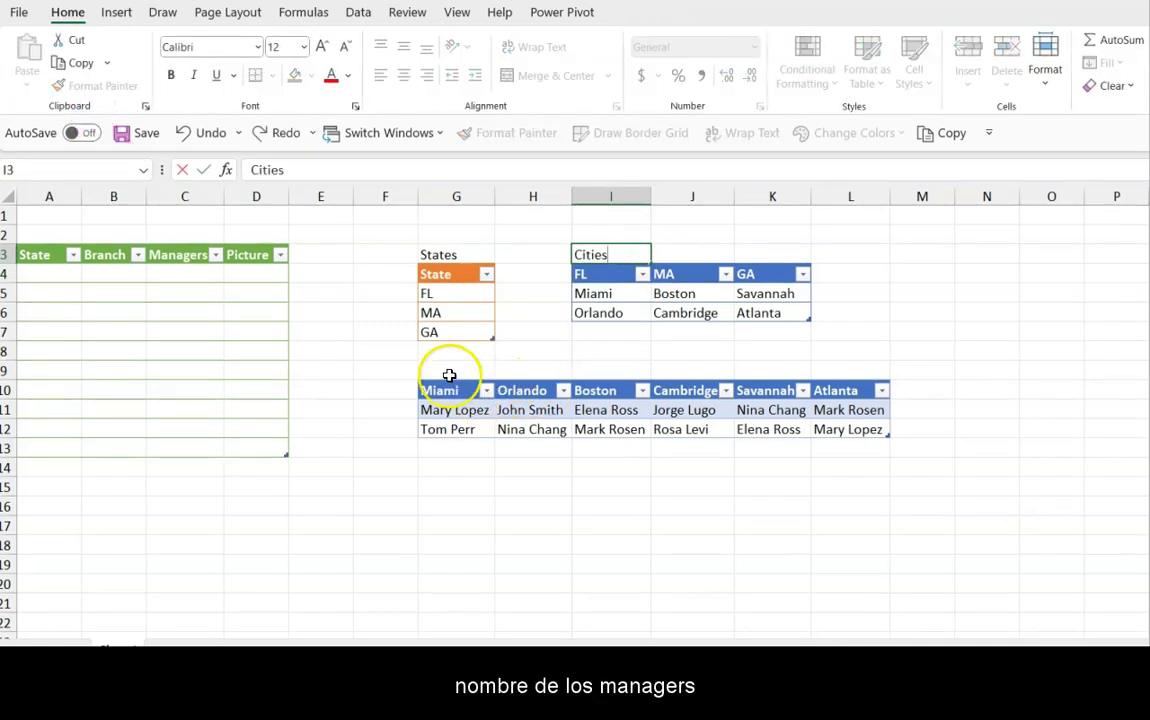
{"action": "left_click", "coordinate": [450, 376]}
{"action": "type", "text": "Managers"}
{"action": "left_click", "coordinate": [430, 292]}
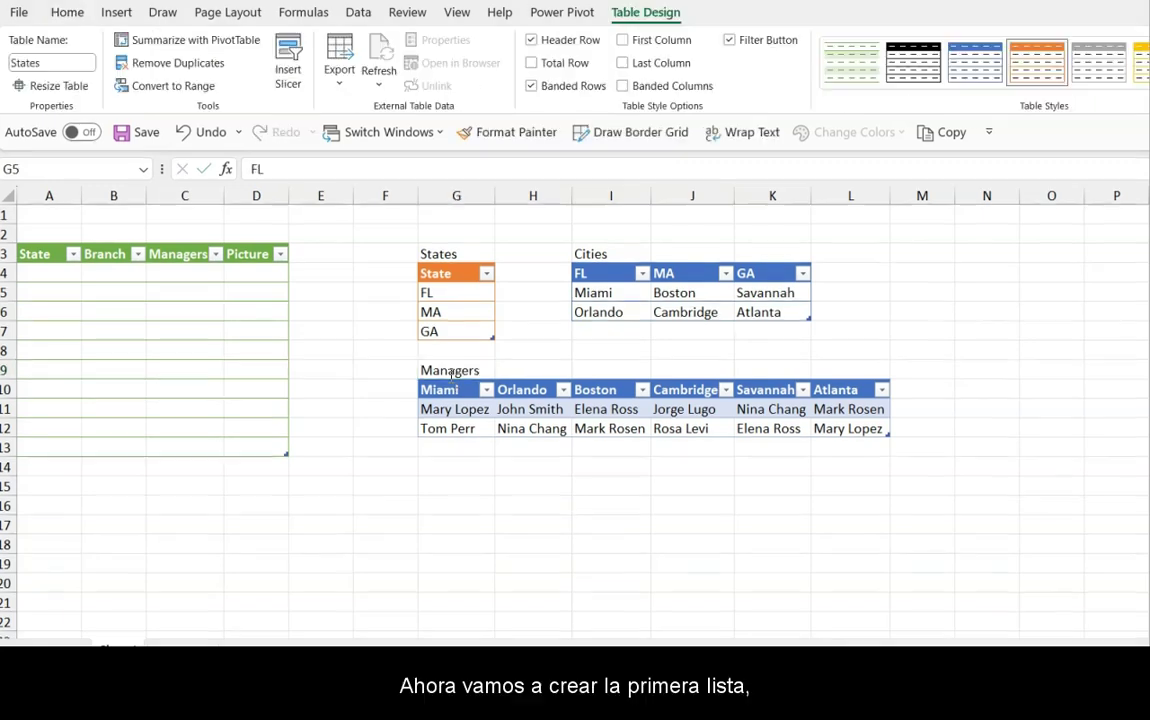
{"action": "left_click", "coordinate": [40, 273]}
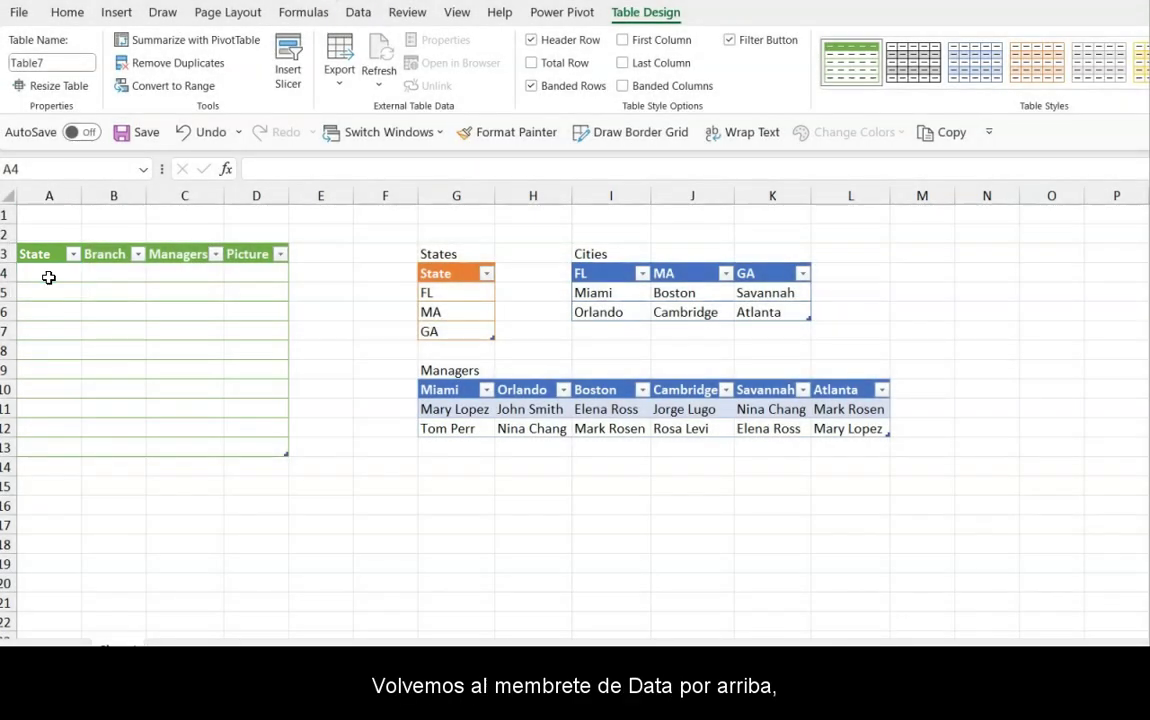
Give A4 a List data validation rule with source =INDIRECT($G$4:$G$7)
{"action": "left_click", "coordinate": [358, 14]}
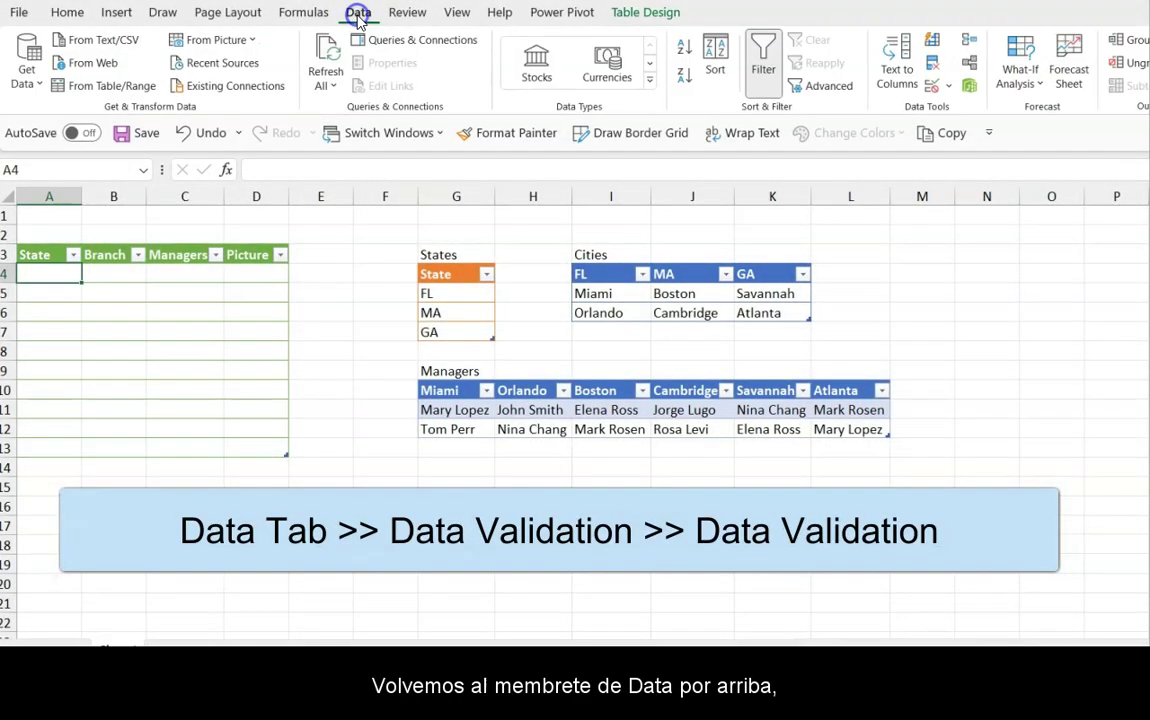
{"action": "left_click", "coordinate": [949, 86]}
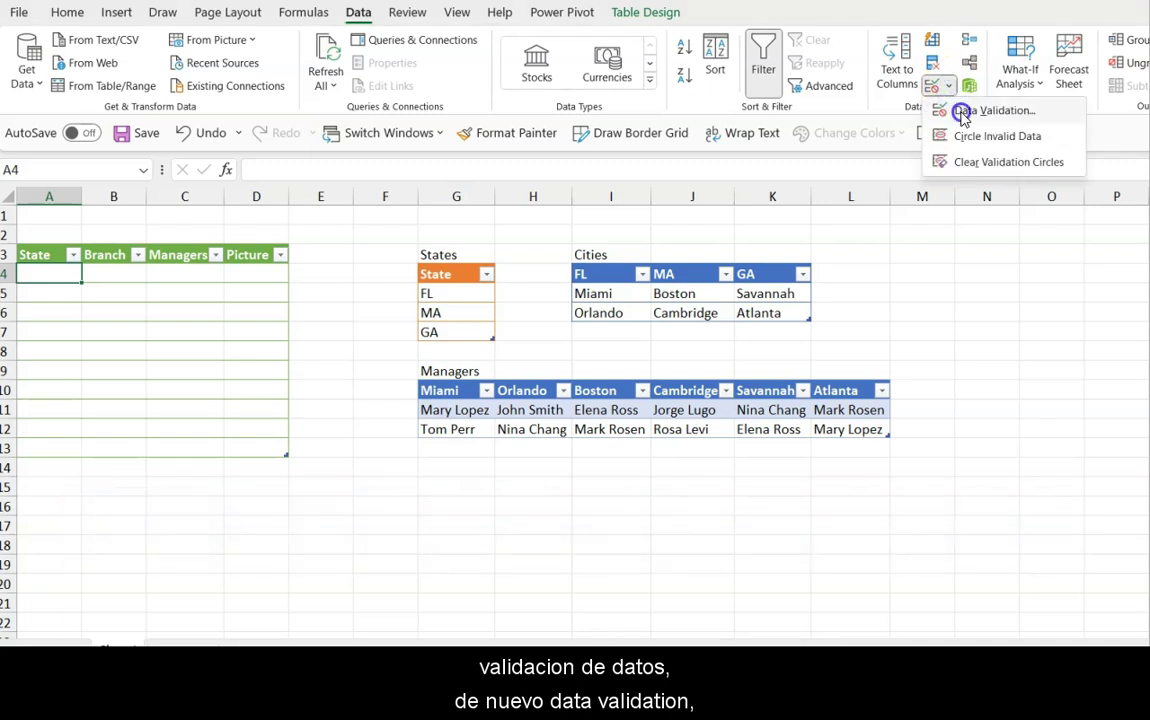
{"action": "left_click", "coordinate": [962, 115]}
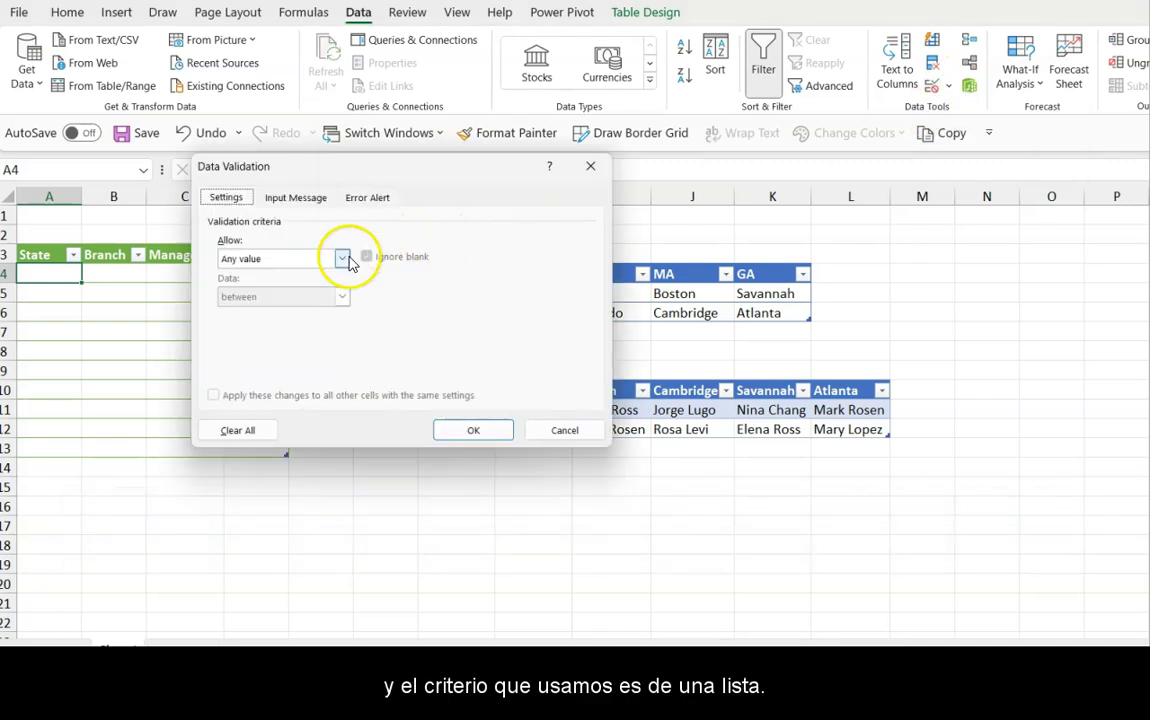
{"action": "left_click", "coordinate": [342, 258]}
{"action": "left_click", "coordinate": [304, 312]}
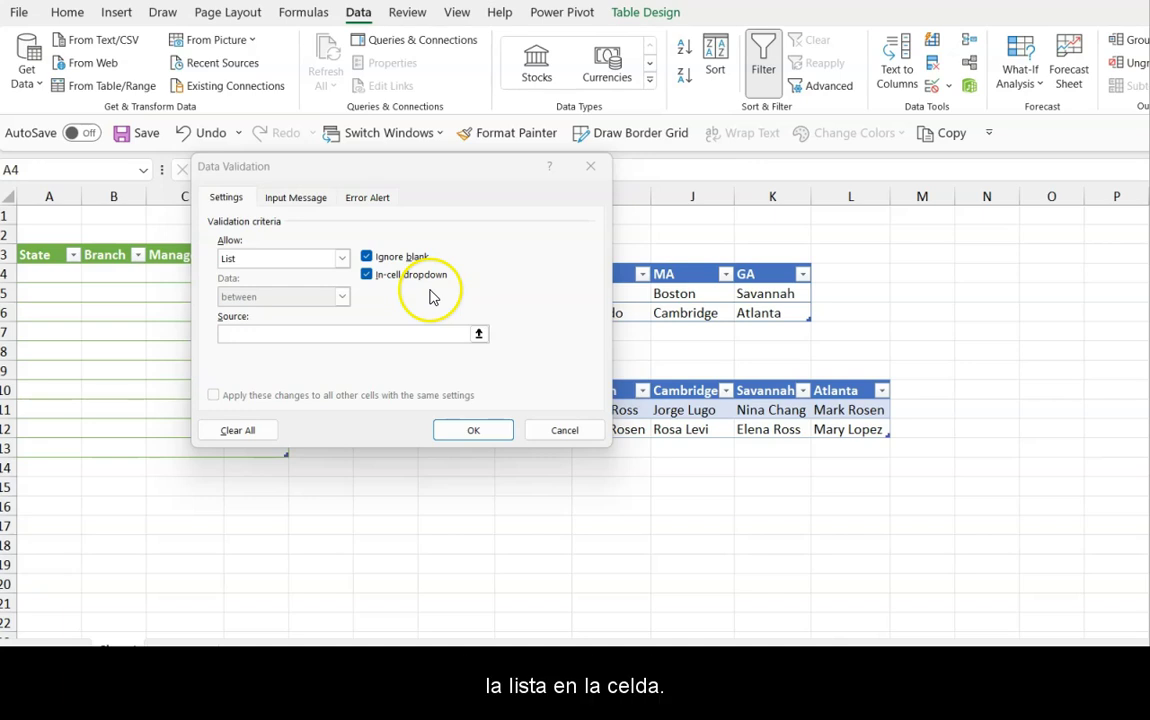
{"action": "left_click_drag", "start_coordinate": [465, 184], "coordinate": [835, 312]}
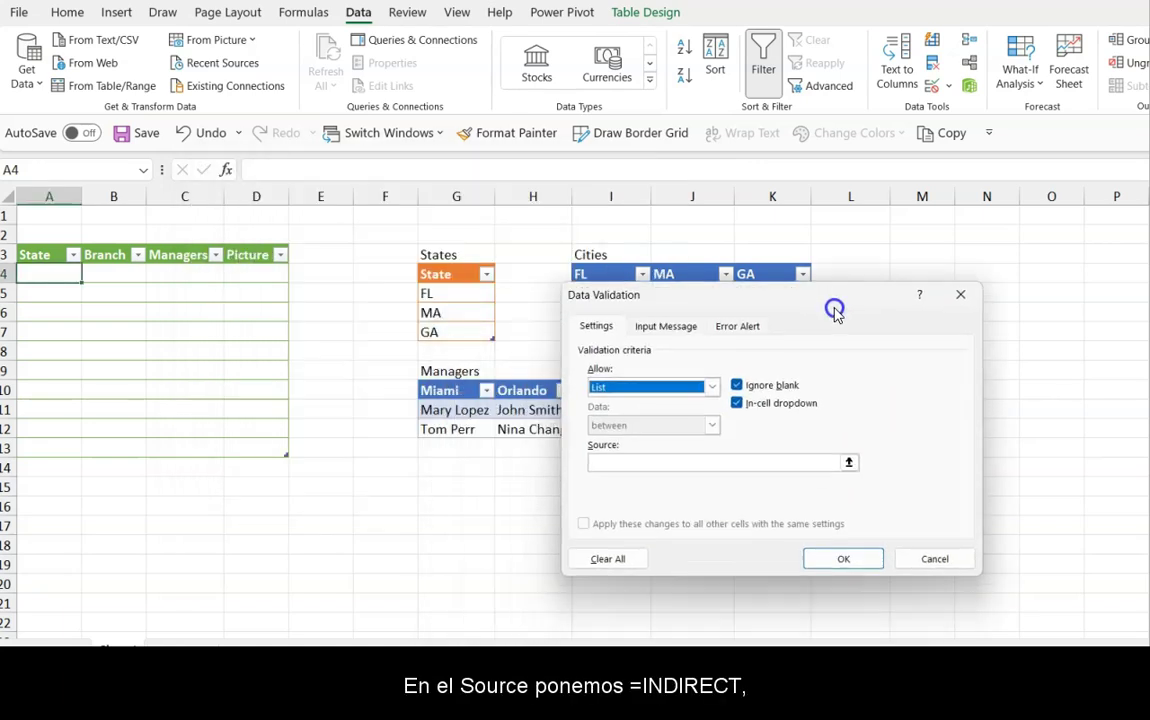
{"action": "left_click", "coordinate": [848, 462]}
{"action": "type", "text": "=indirect("}
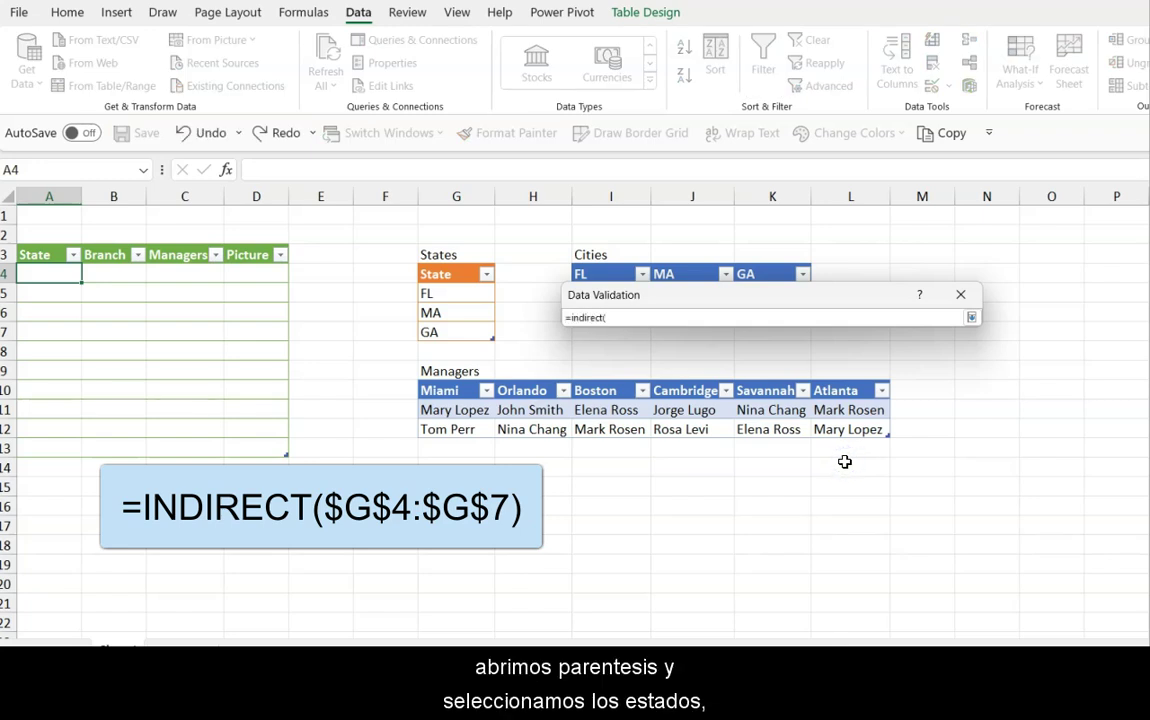
{"action": "left_click_drag", "start_coordinate": [471, 273], "coordinate": [473, 335]}
Apply the State list validation rule to A4 and choose GA from its dropdown
{"action": "type", "text": ")"}
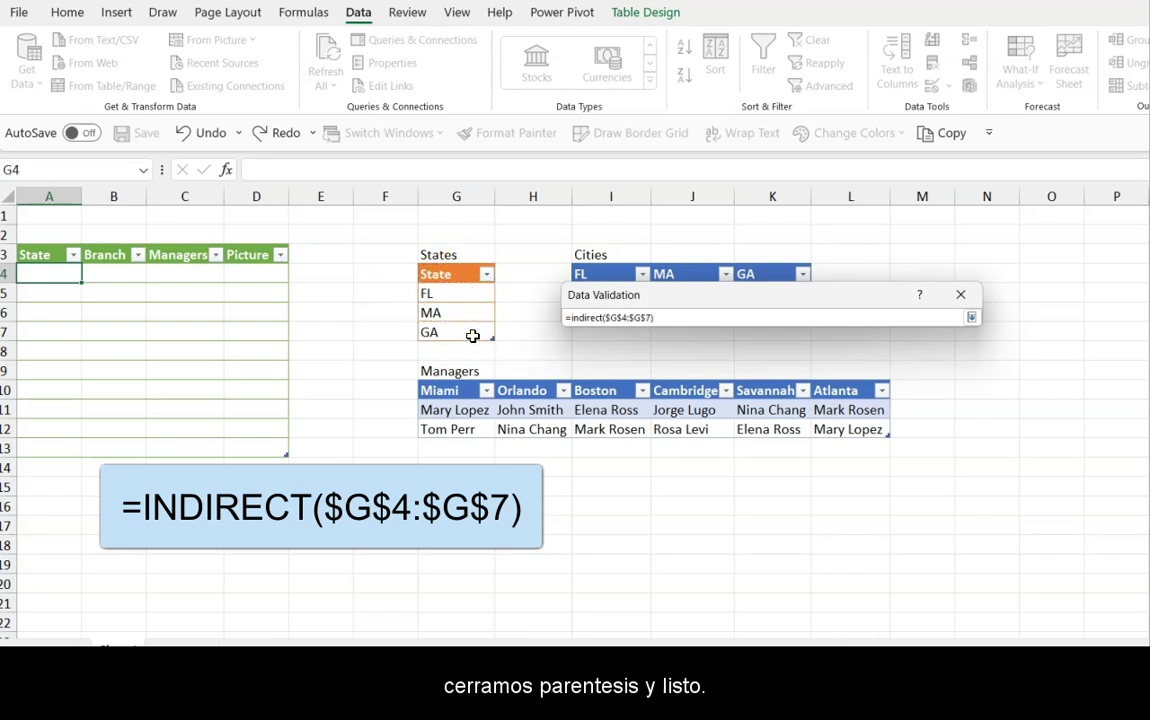
{"action": "key", "text": "Return"}
{"action": "left_click", "coordinate": [835, 557]}
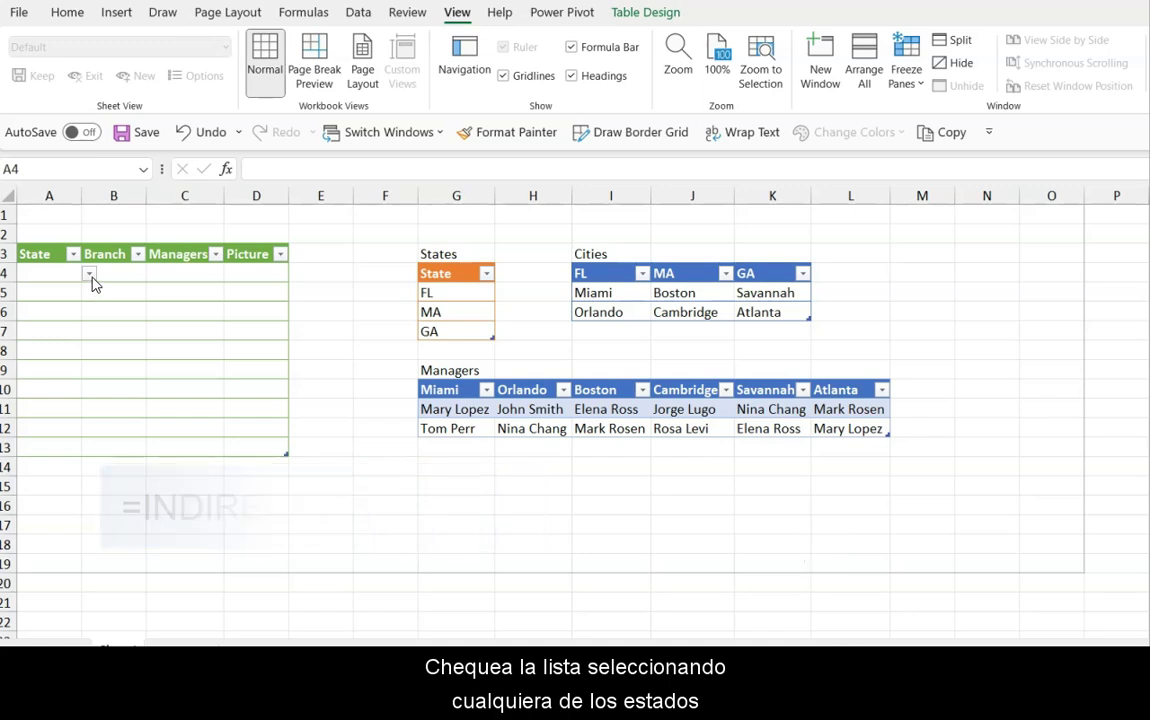
{"action": "left_click", "coordinate": [89, 273]}
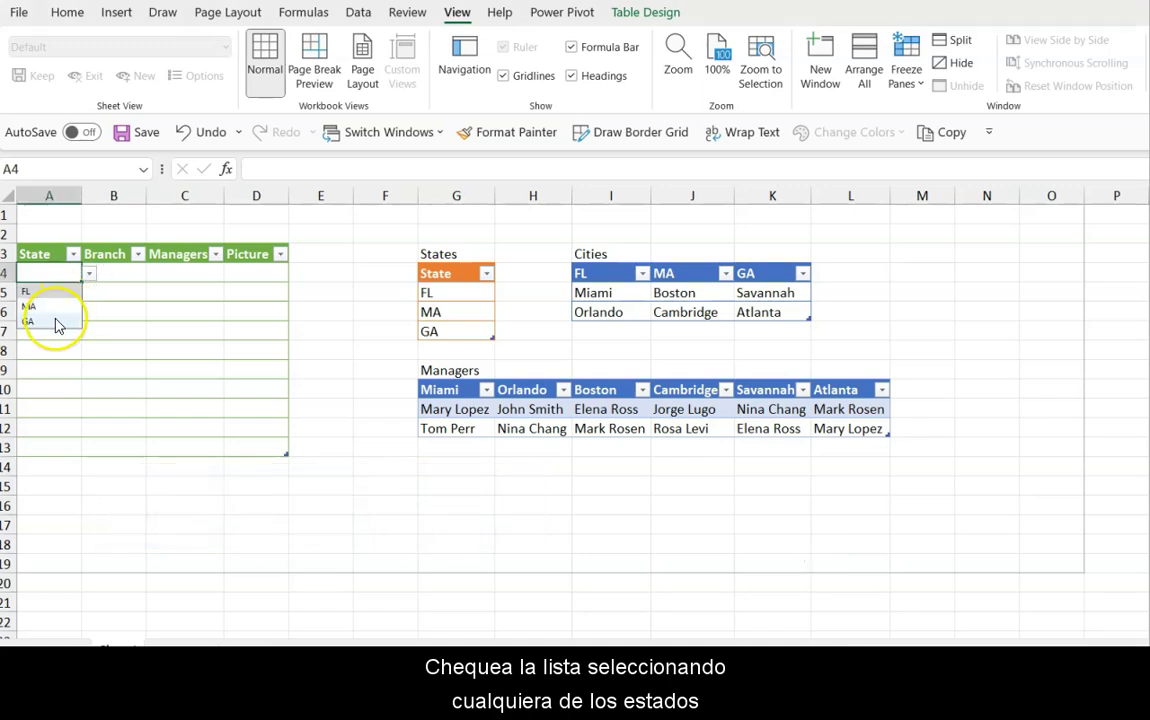
{"action": "left_click", "coordinate": [55, 321]}
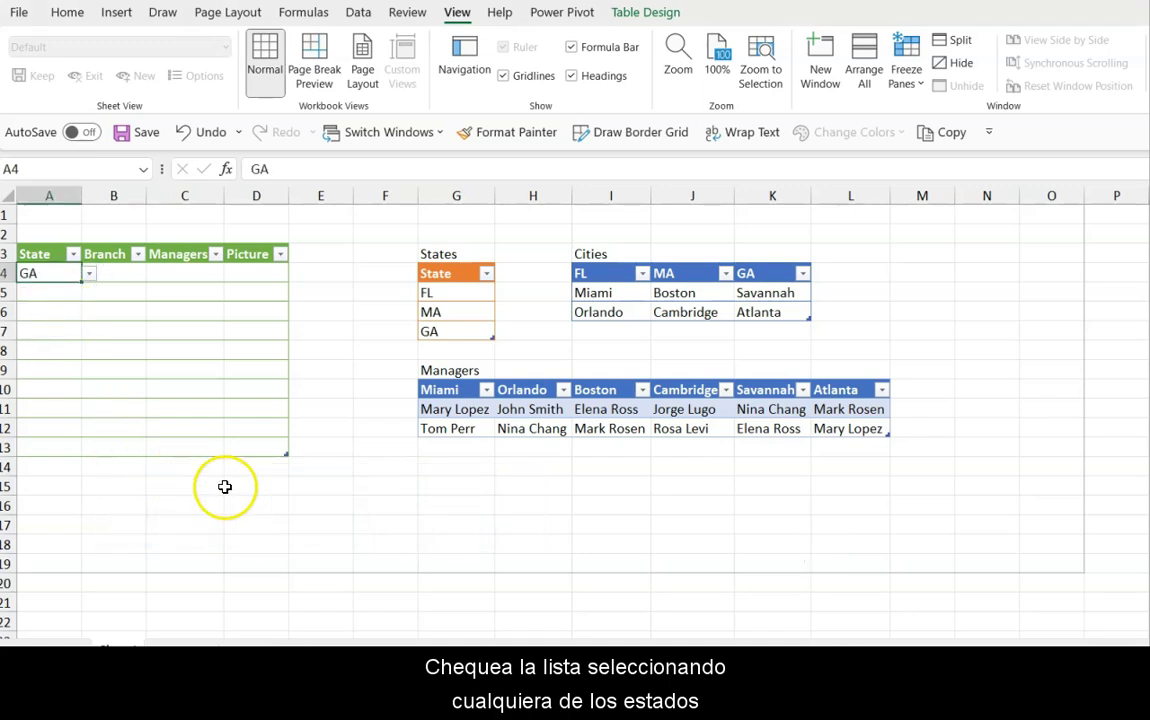
Add UT below the states to test A4's list, then shrink the States table back to G4:G7
{"action": "left_click", "coordinate": [451, 350]}
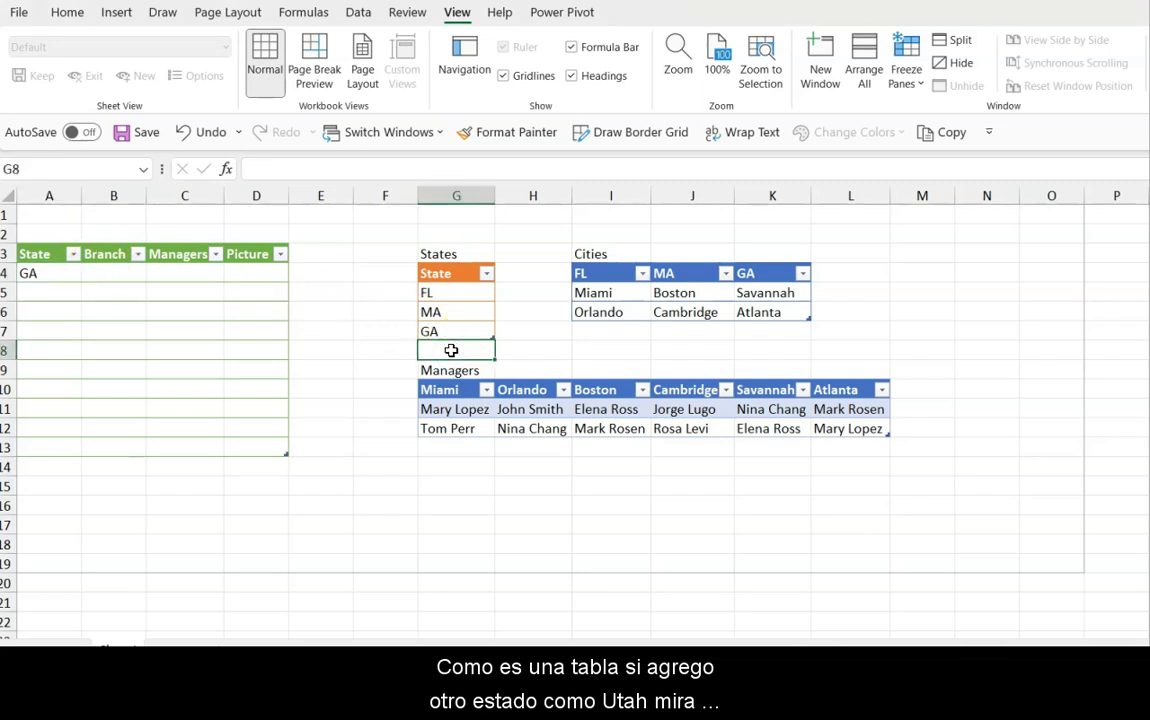
{"action": "type", "text": "UT"}
{"action": "key", "text": "Return"}
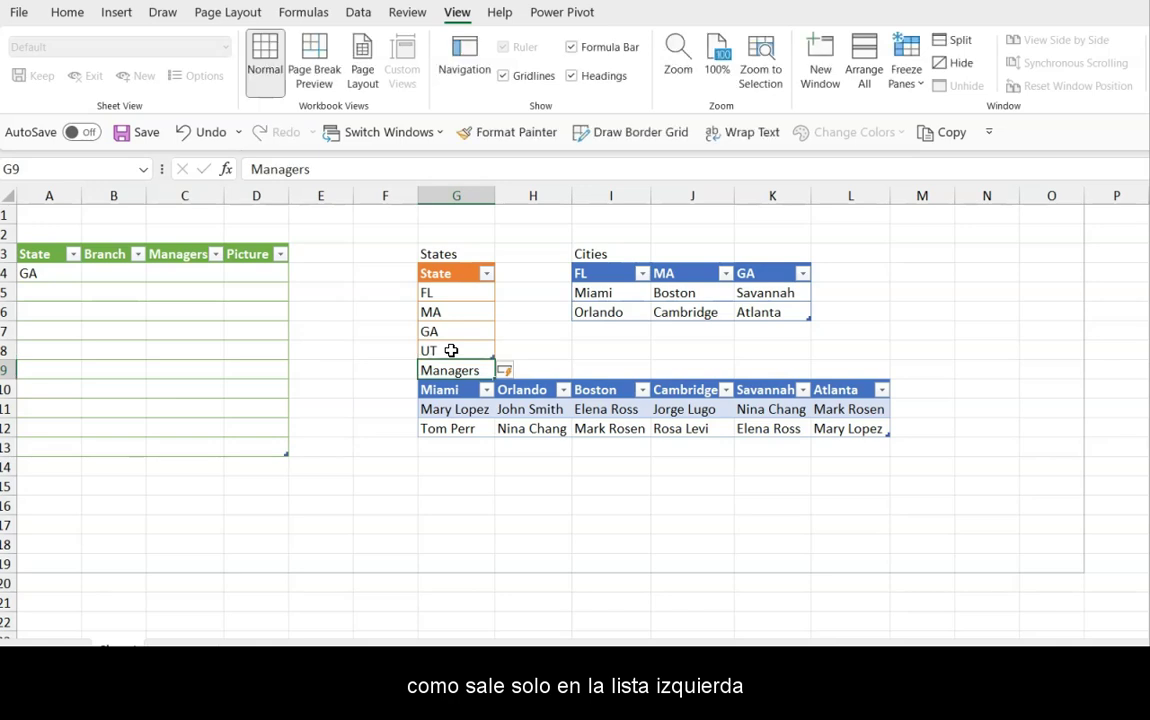
{"action": "left_click", "coordinate": [28, 268]}
{"action": "left_click", "coordinate": [89, 274]}
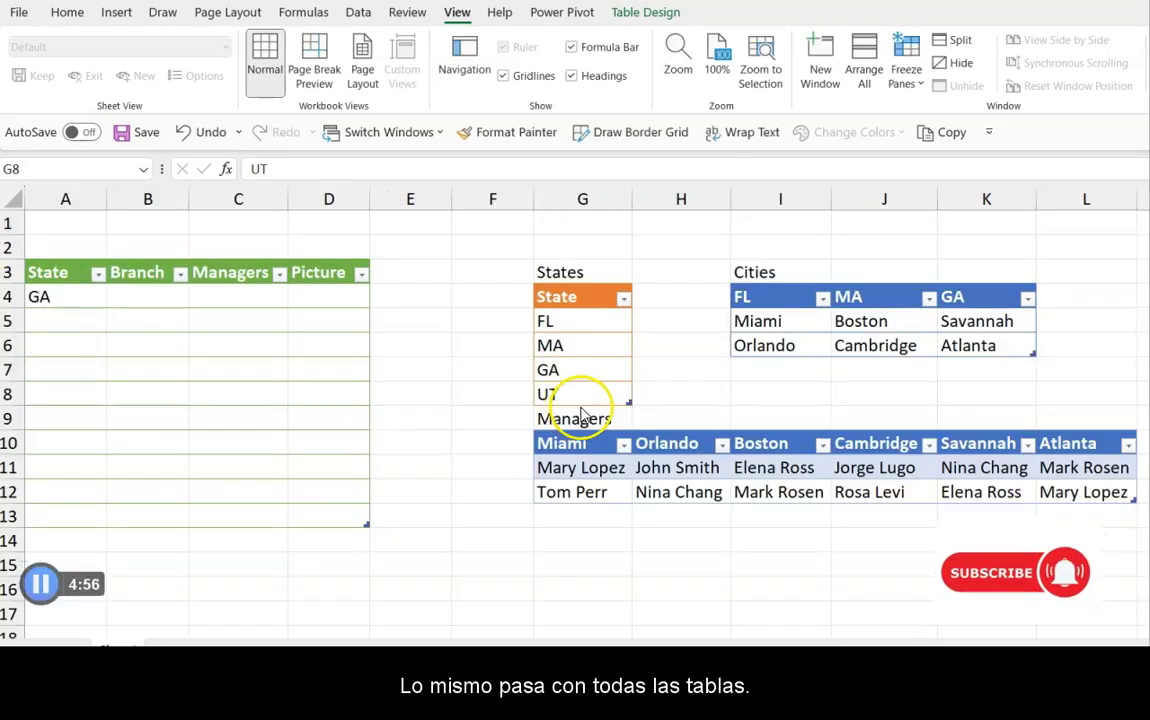
{"action": "left_click", "coordinate": [660, 393]}
{"action": "left_click_drag", "start_coordinate": [629, 401], "coordinate": [629, 388]}
{"action": "left_click", "coordinate": [514, 407]}
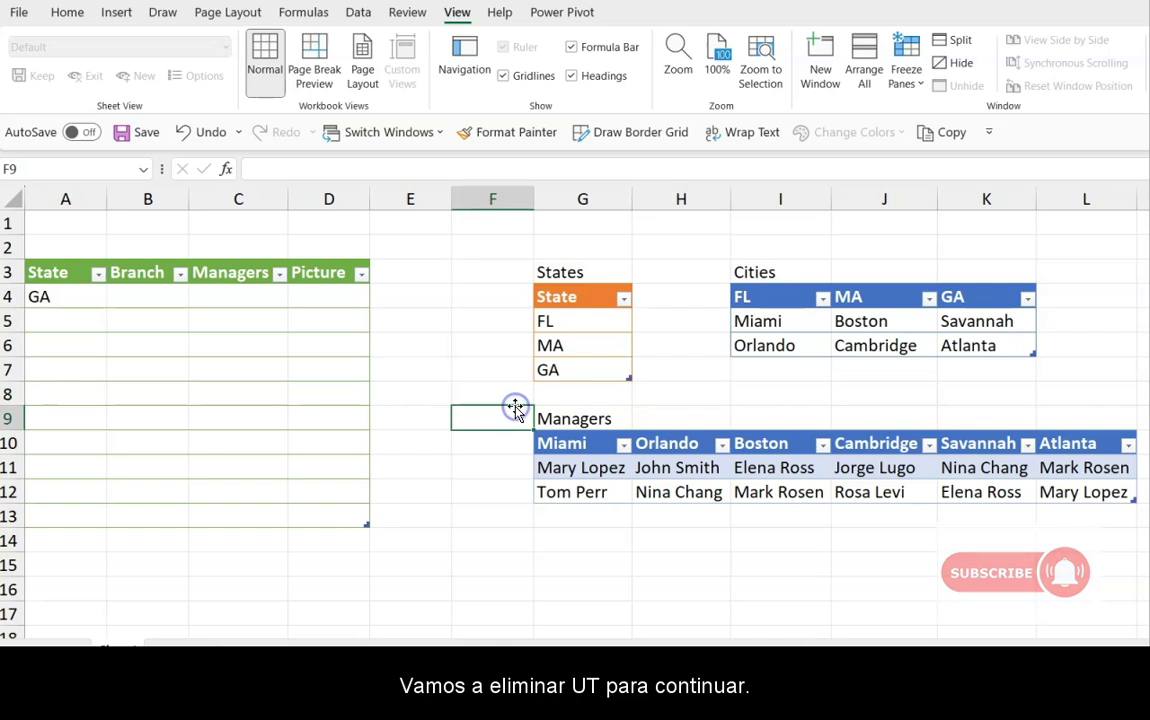
Give Branch cell B4 a List validation with source =INDIRECT("Cities["&$A4&"]")
{"action": "left_click", "coordinate": [143, 303]}
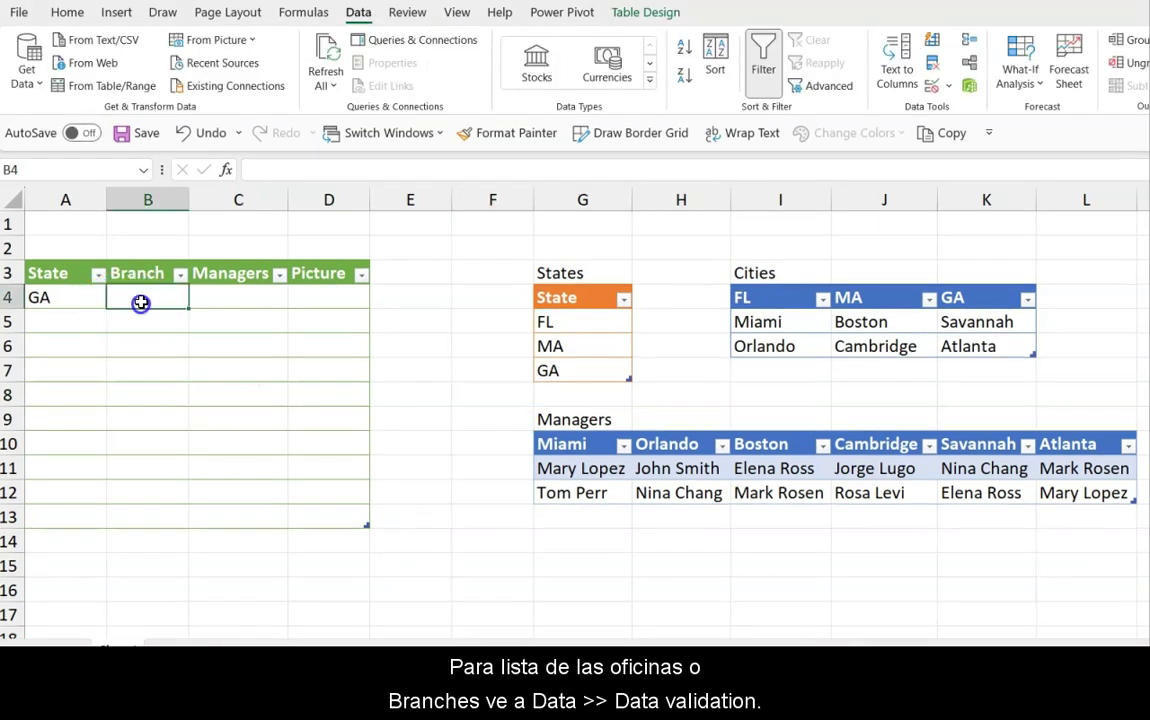
{"action": "left_click", "coordinate": [950, 87]}
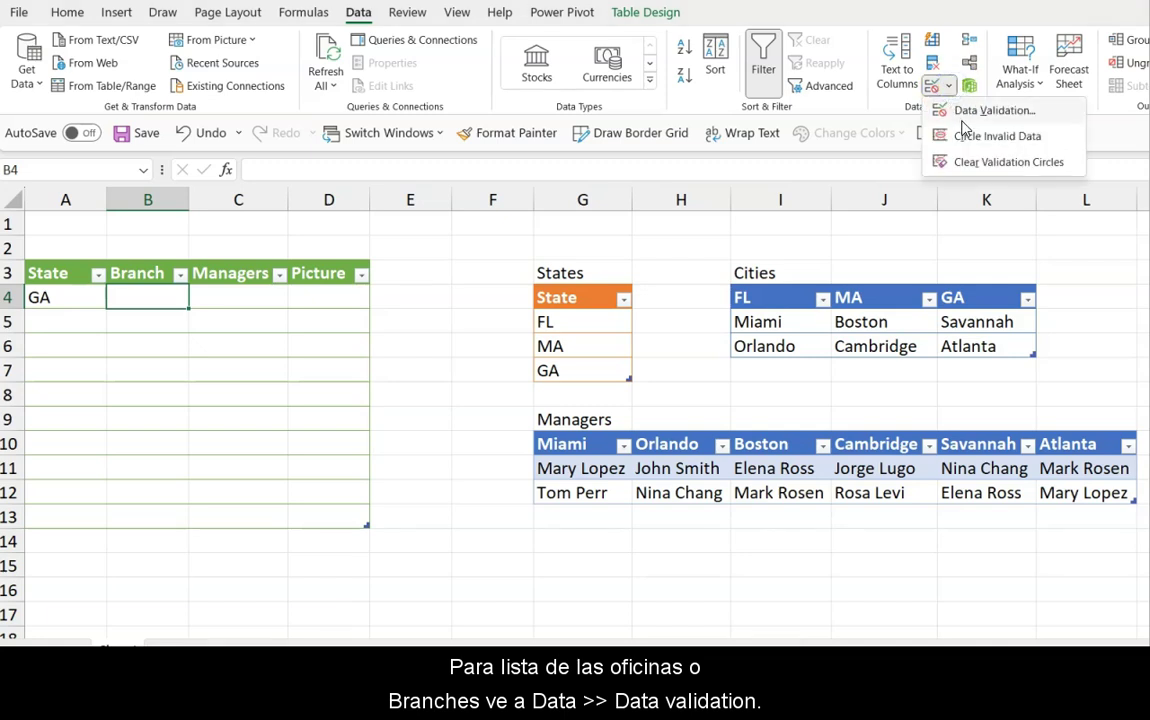
{"action": "left_click", "coordinate": [988, 111]}
{"action": "left_click", "coordinate": [848, 293]}
{"action": "left_click", "coordinate": [810, 346]}
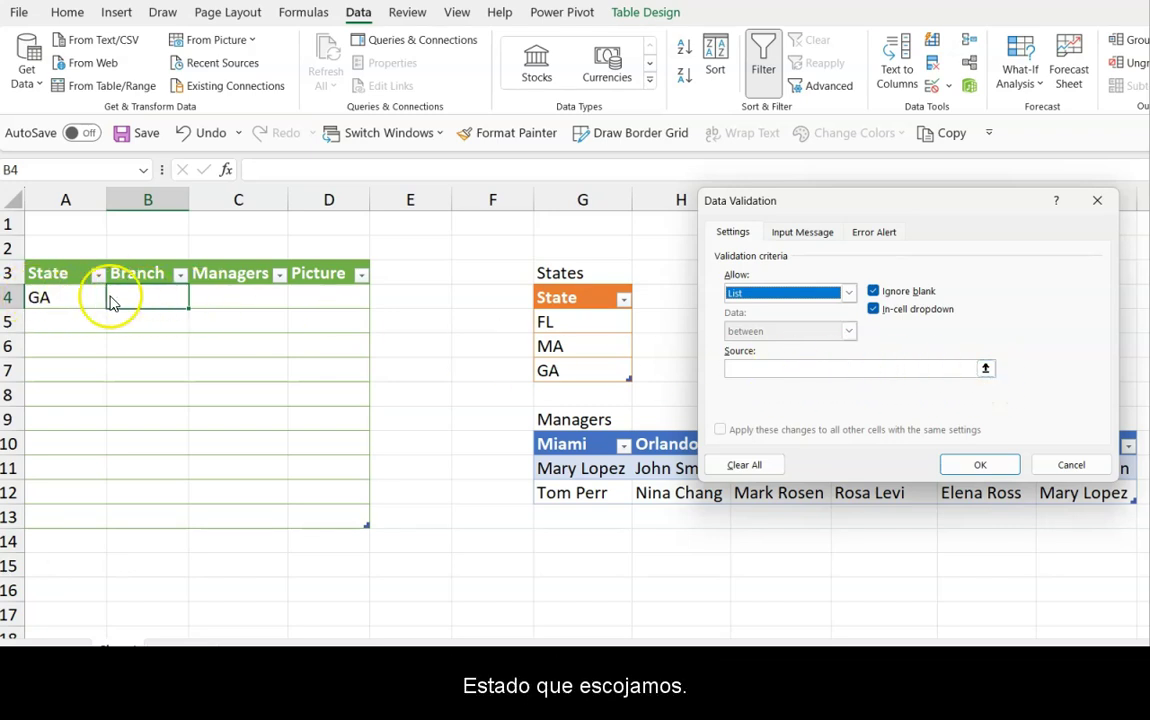
{"action": "left_click", "coordinate": [758, 371]}
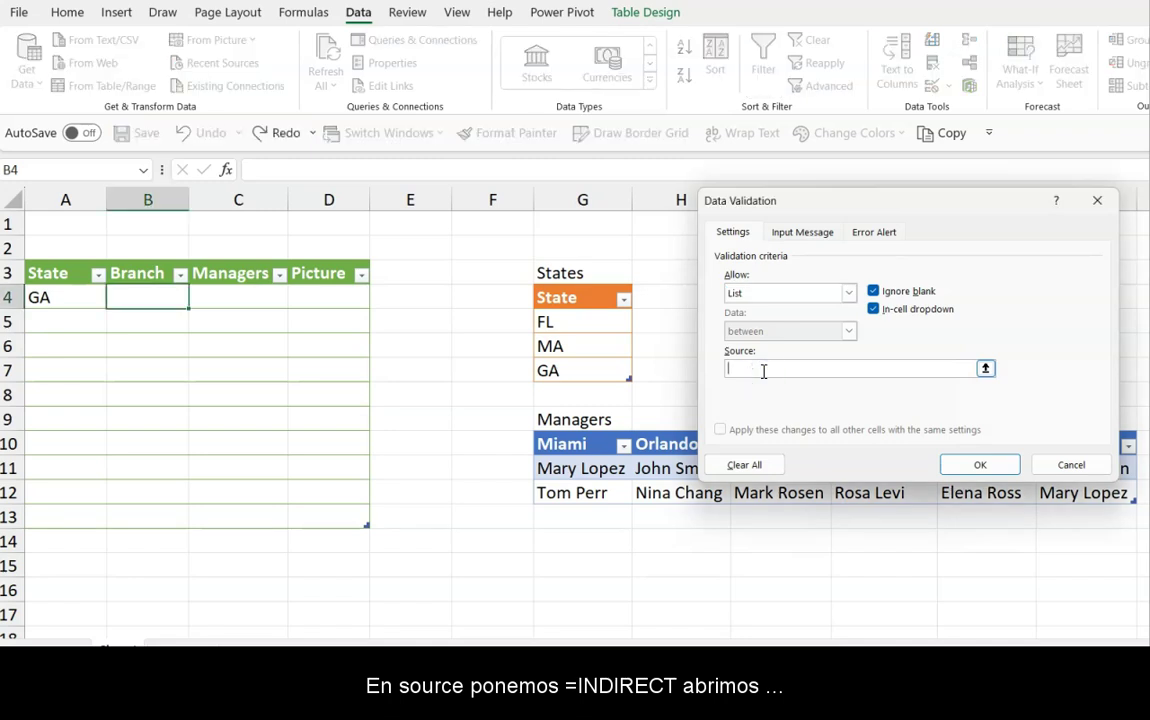
{"action": "type", "text": "=indirec"}
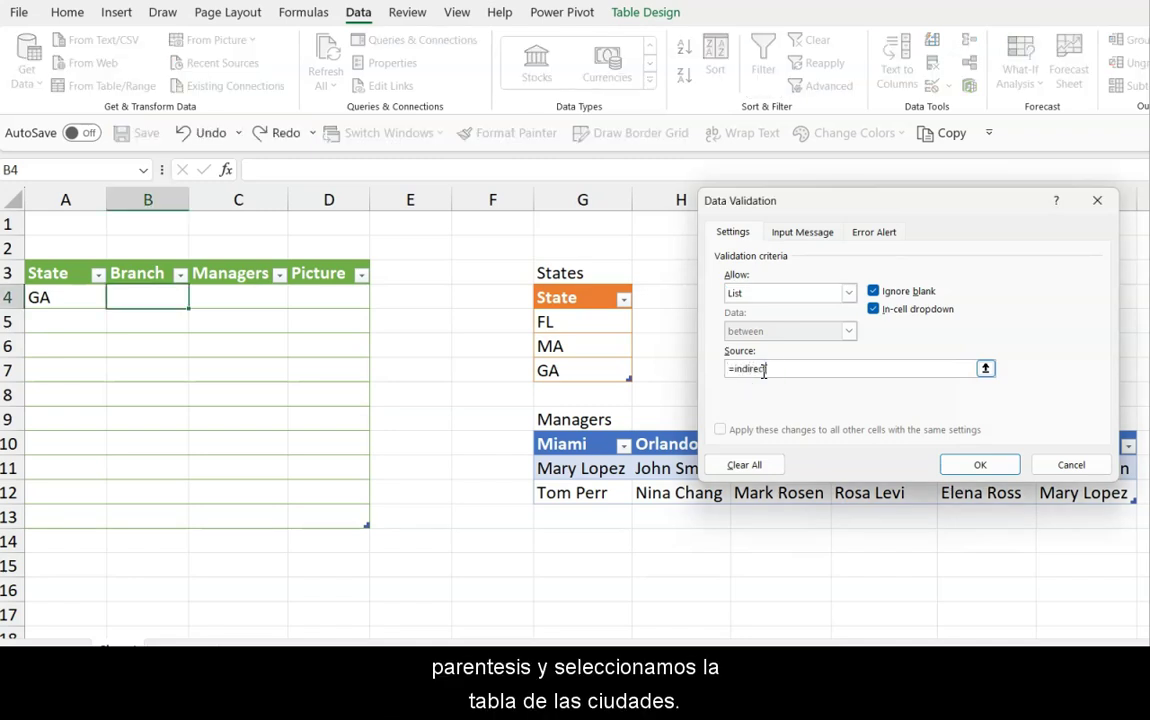
{"action": "type", "text": "t(\"Cities["}
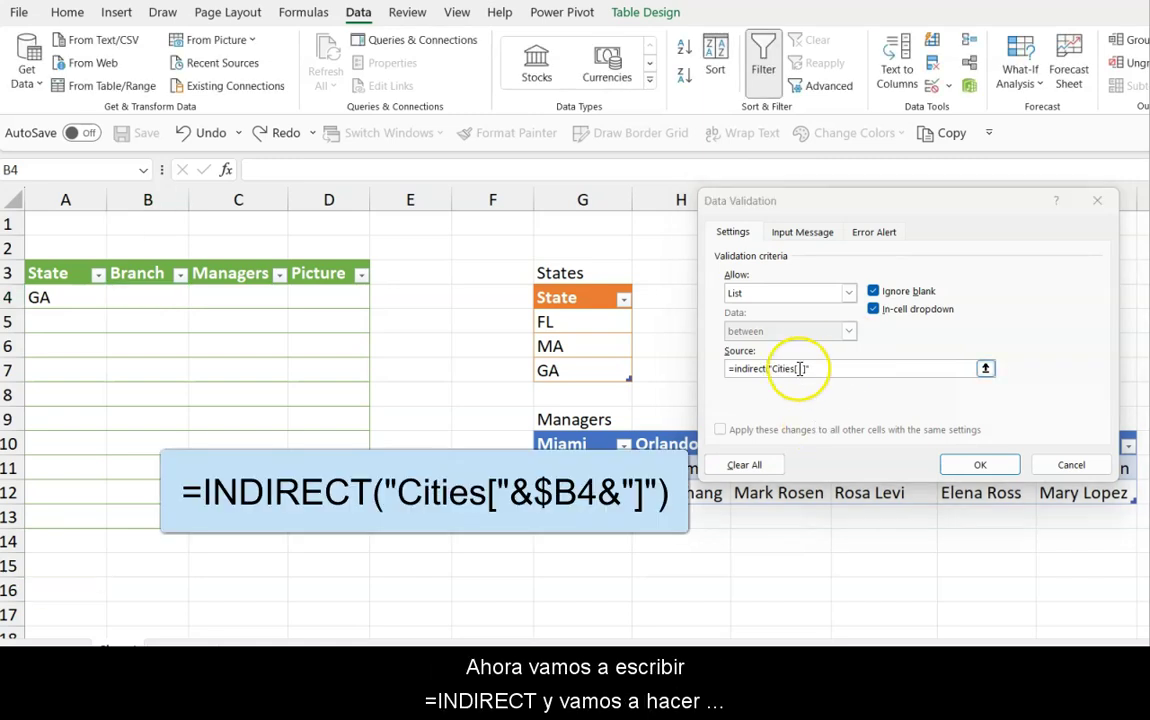
{"action": "left_click", "coordinate": [799, 368]}
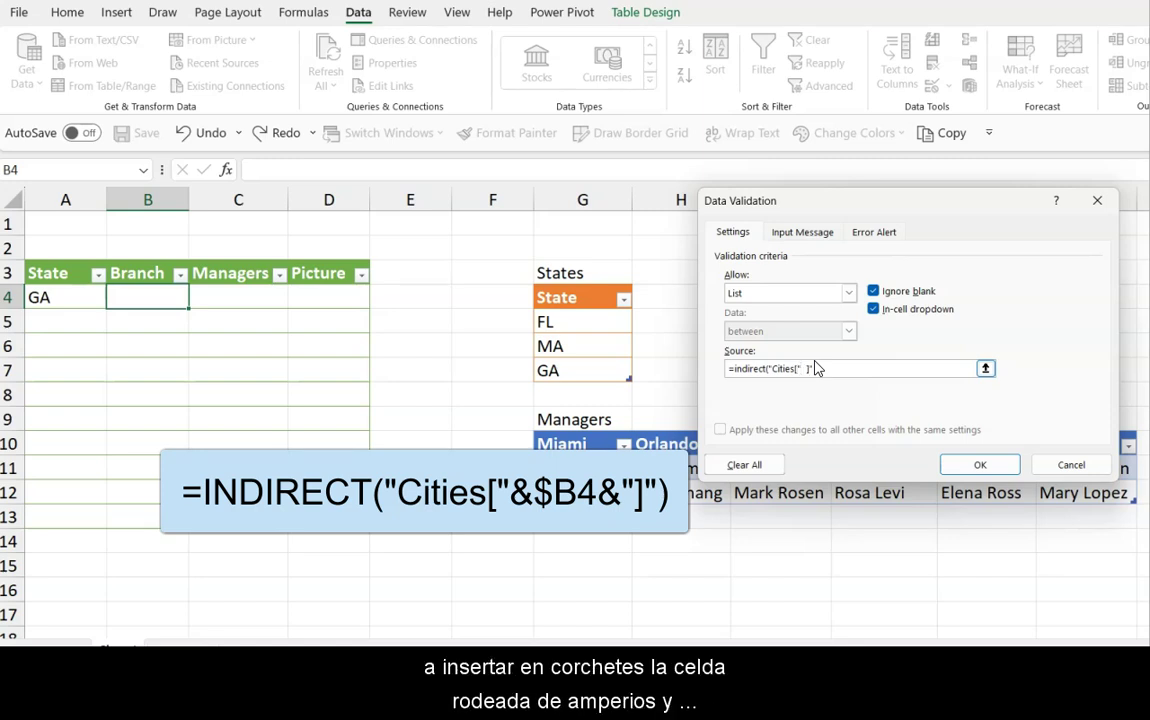
{"action": "type", "text": "&\"]\""}
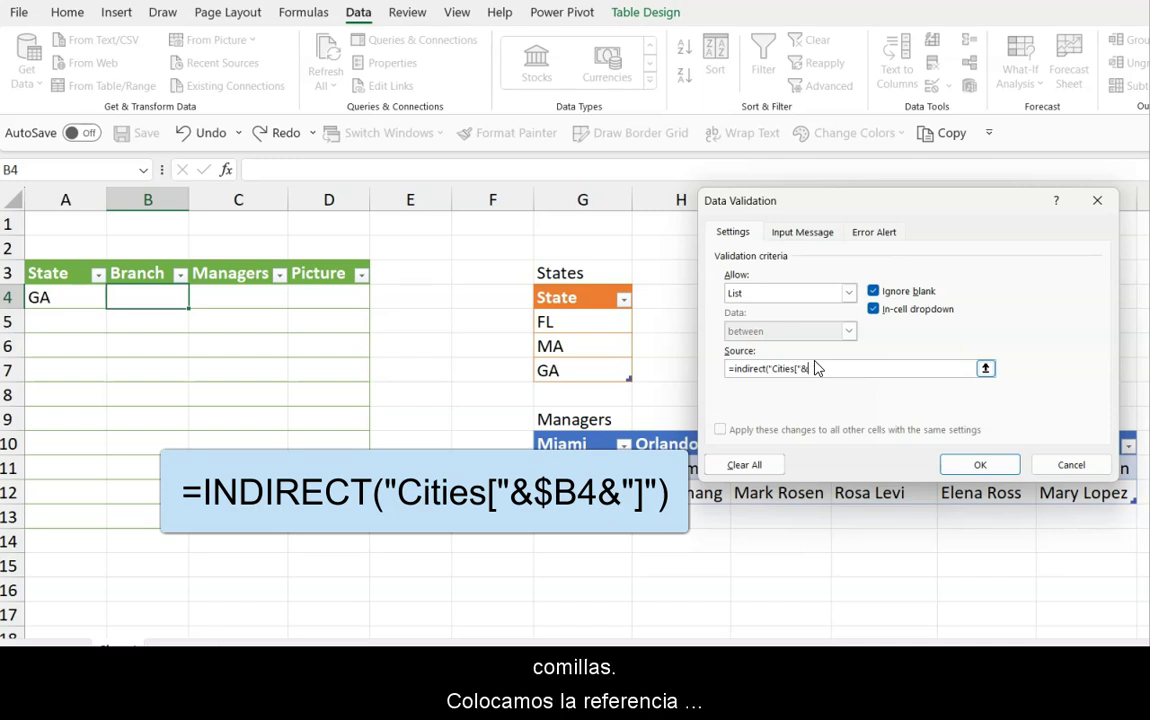
{"action": "left_click", "coordinate": [61, 297]}
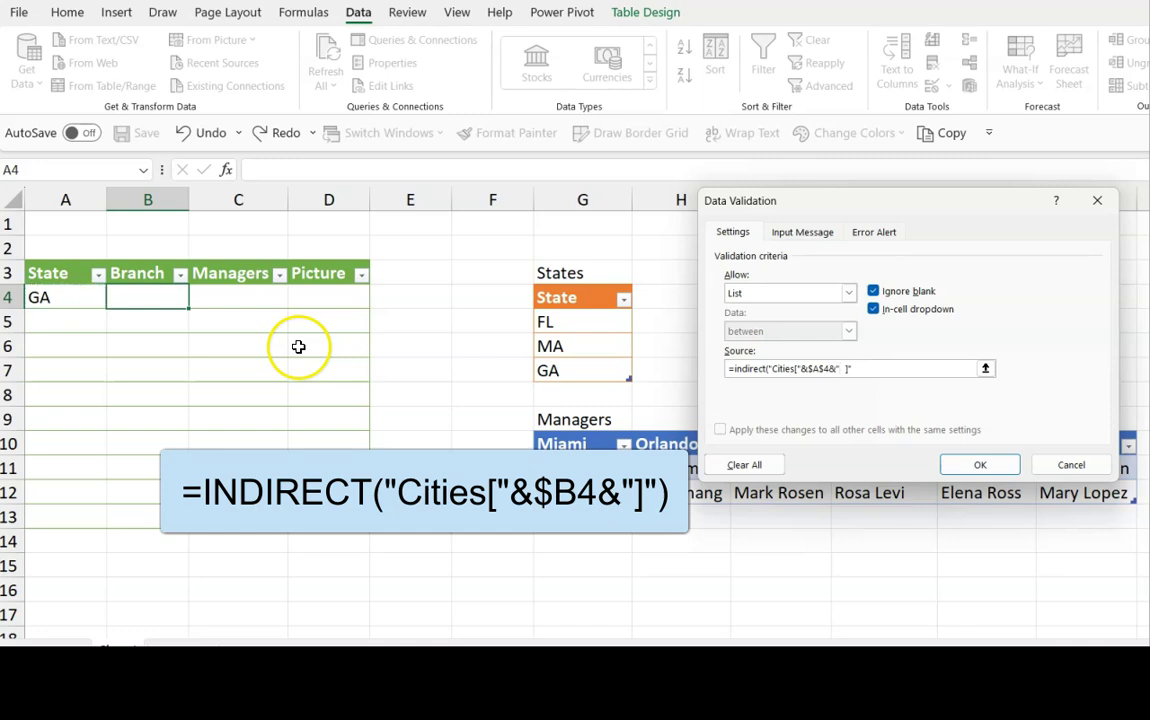
{"action": "left_click", "coordinate": [835, 369]}
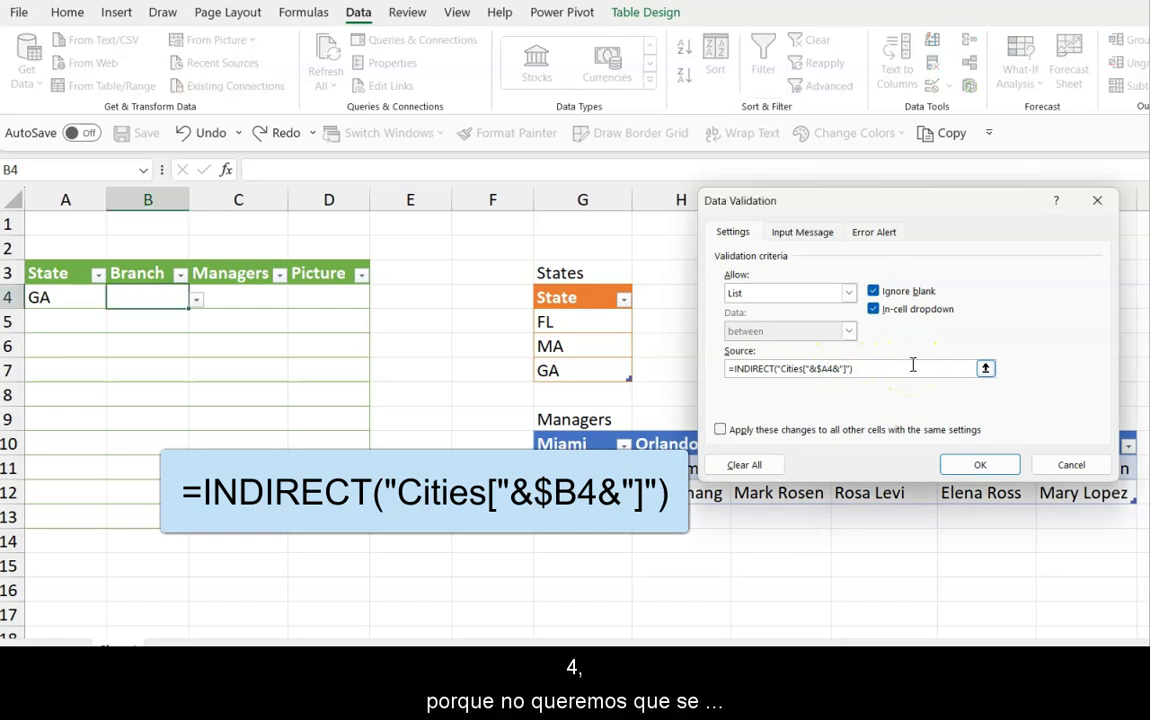
{"action": "left_click", "coordinate": [900, 370]}
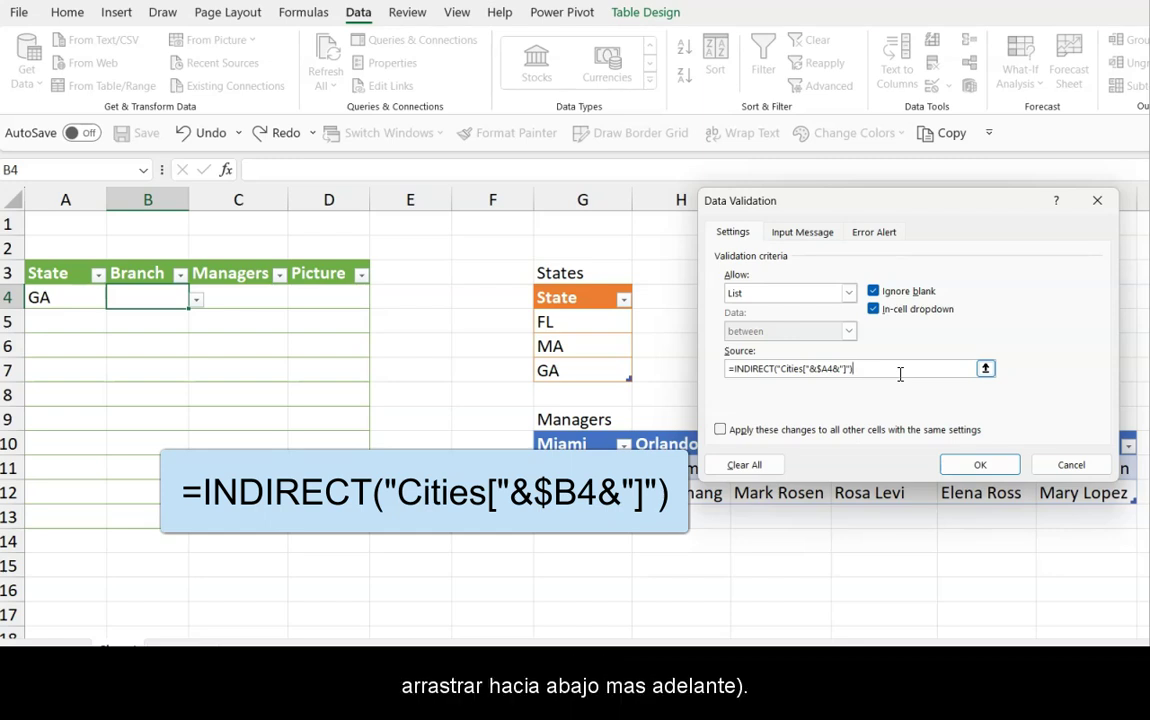
Confirm the dependent Branch rule and choose Atlanta as B4's branch for GA
{"action": "left_click", "coordinate": [968, 464]}
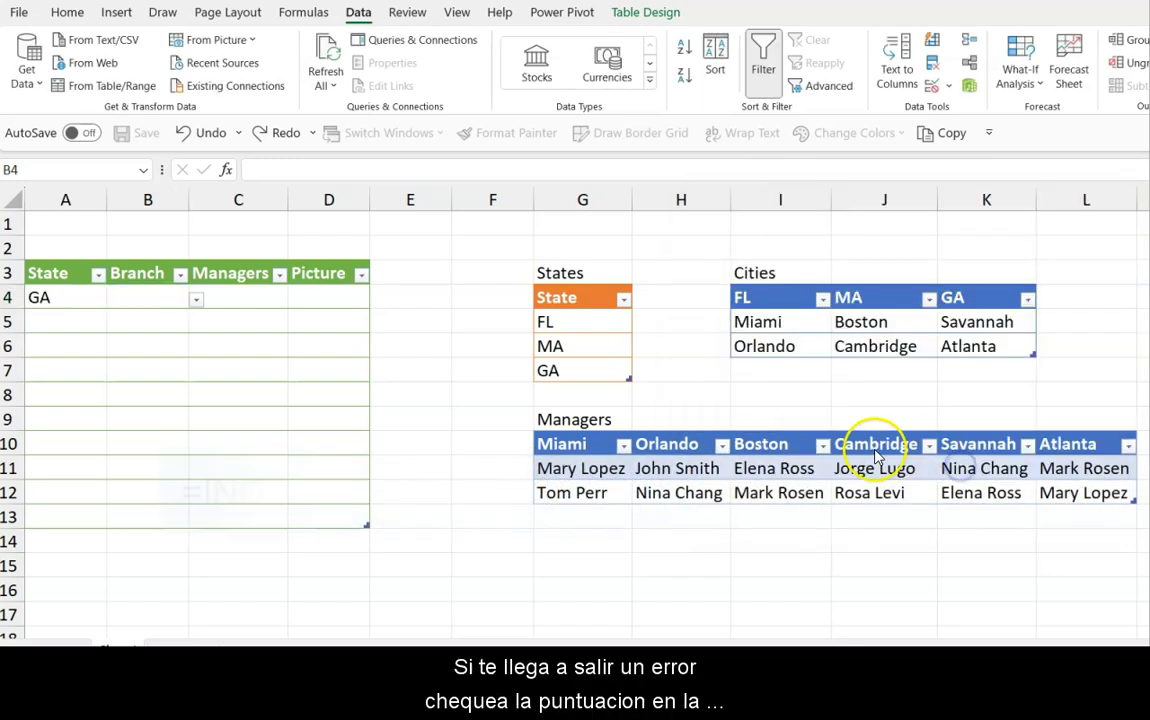
{"action": "left_click", "coordinate": [198, 300]}
{"action": "left_click", "coordinate": [150, 331]}
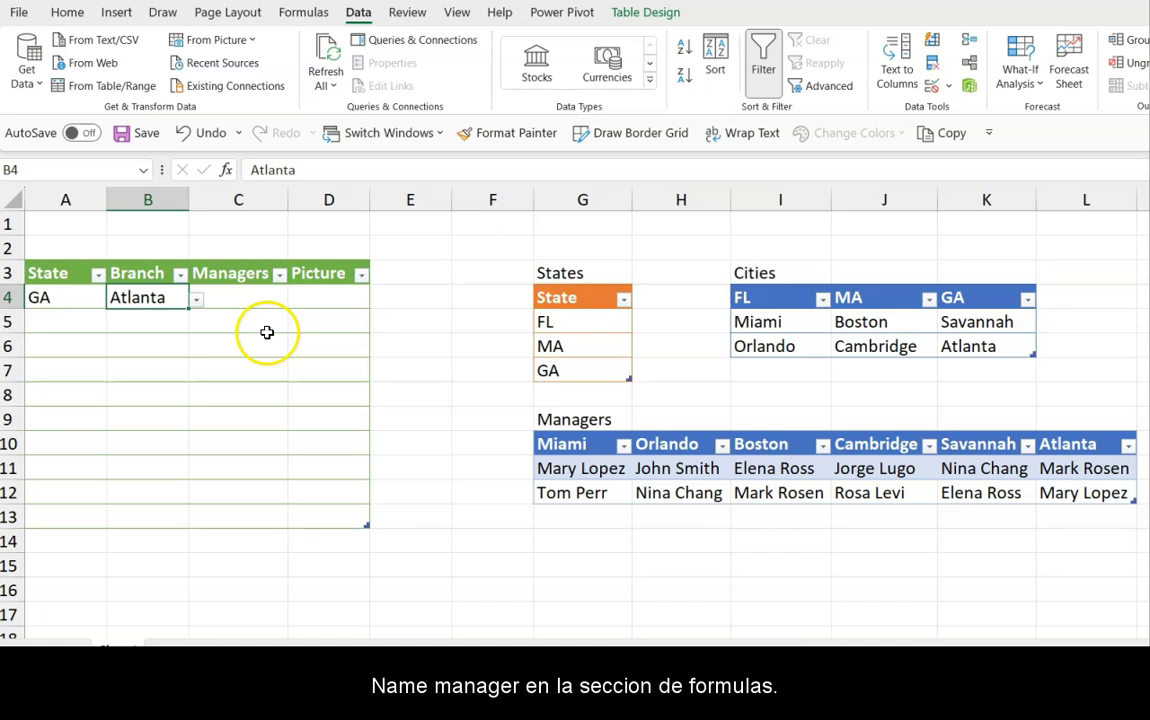
{"action": "left_click", "coordinate": [255, 298]}
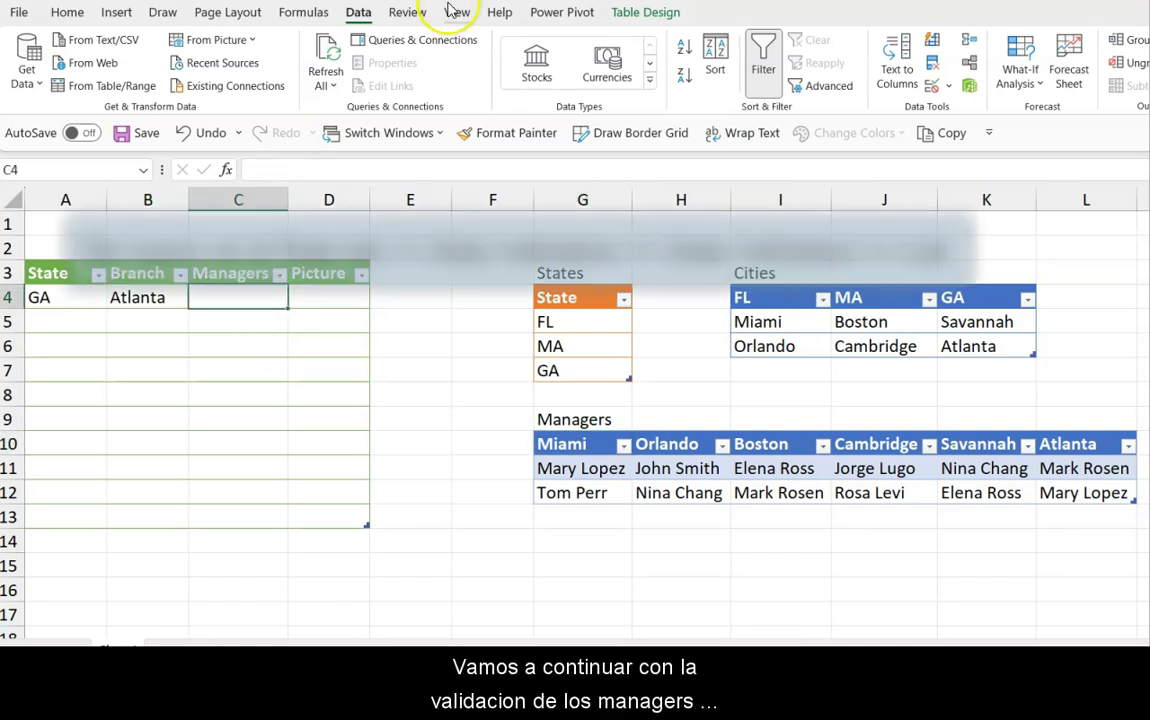
Paste the INDIRECT formula into C4's list validation and replace Cities with Managers
{"action": "left_click", "coordinate": [933, 89]}
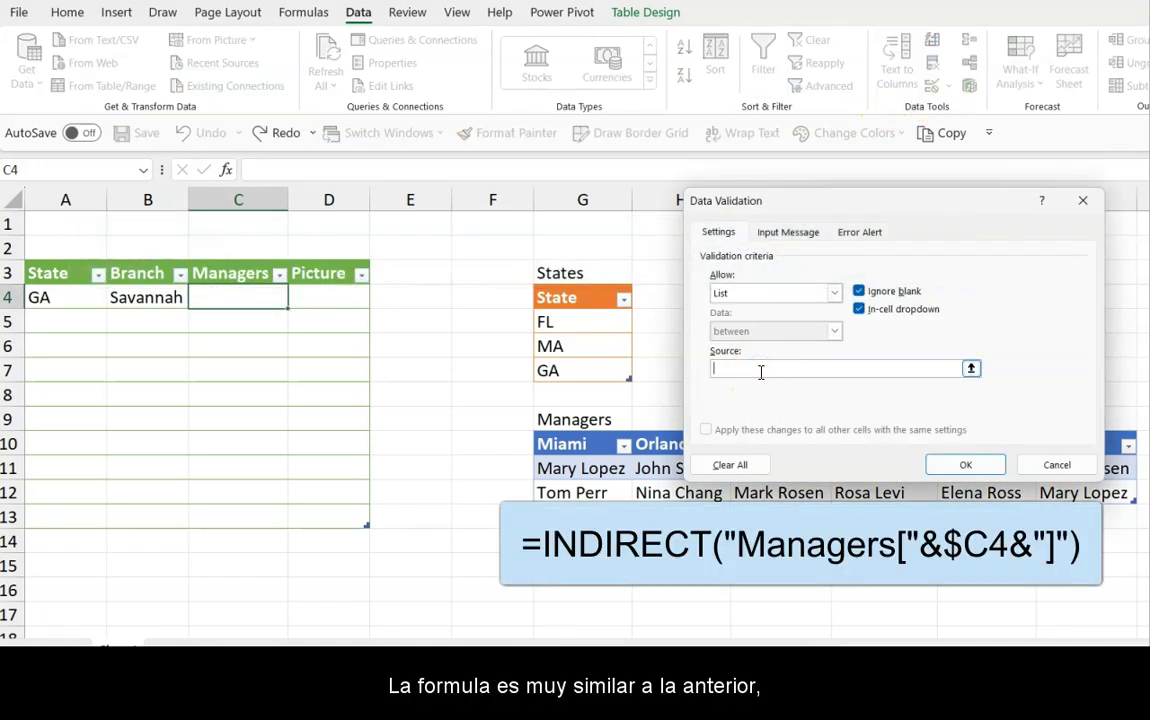
{"action": "key", "text": "ctrl+v"}
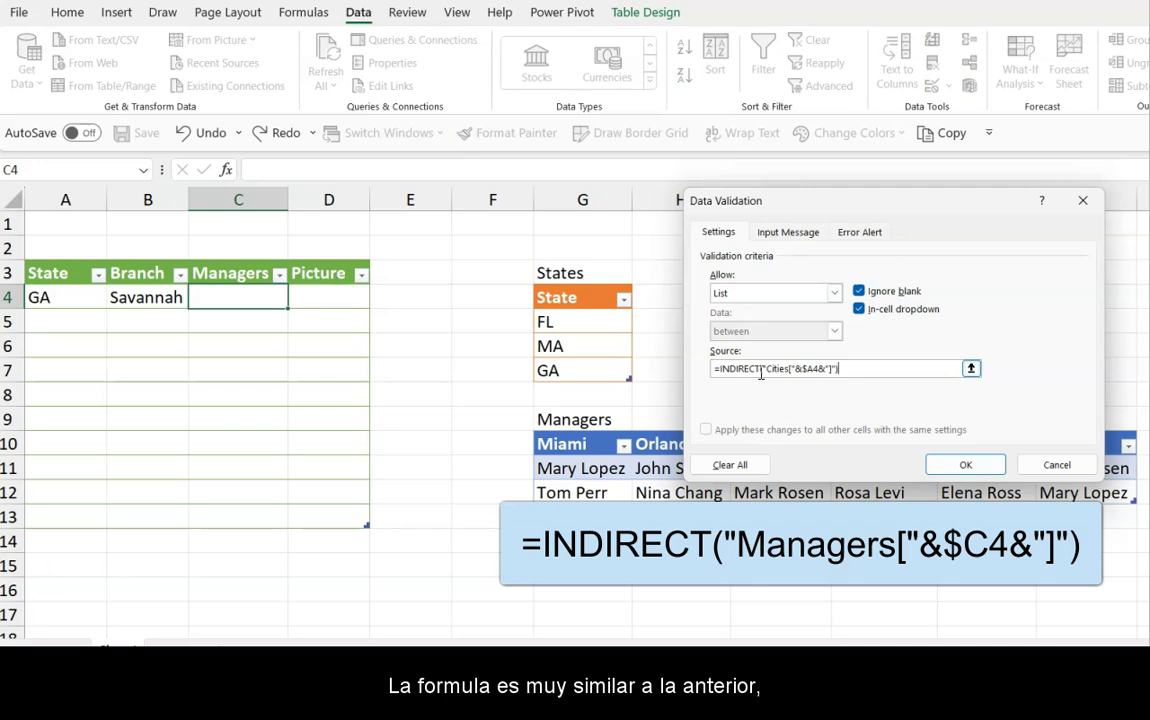
{"action": "double_click", "coordinate": [788, 368]}
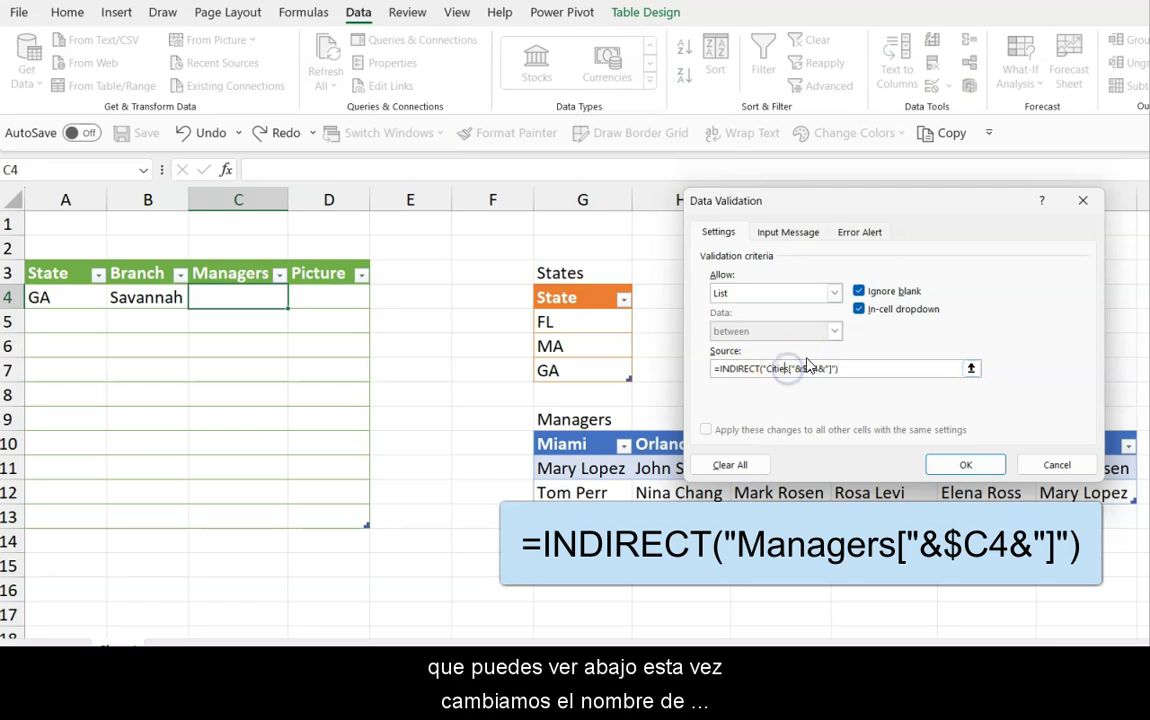
{"action": "left_click", "coordinate": [790, 369]}
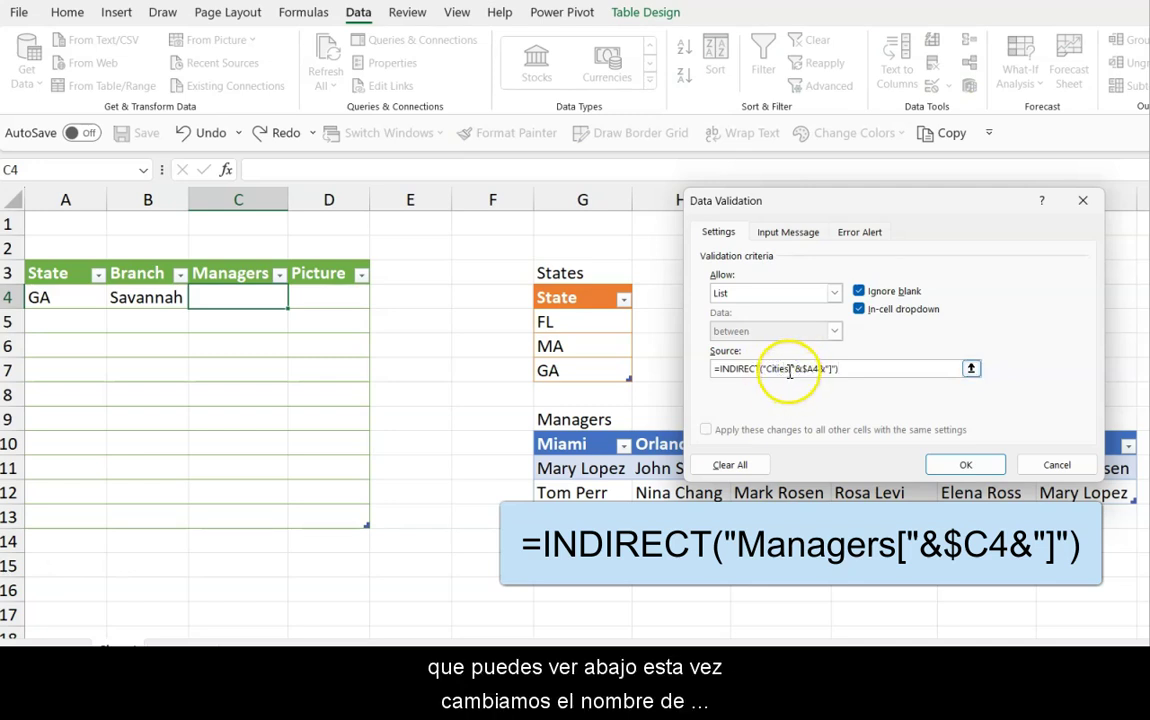
{"action": "key", "text": "BackSpace"}
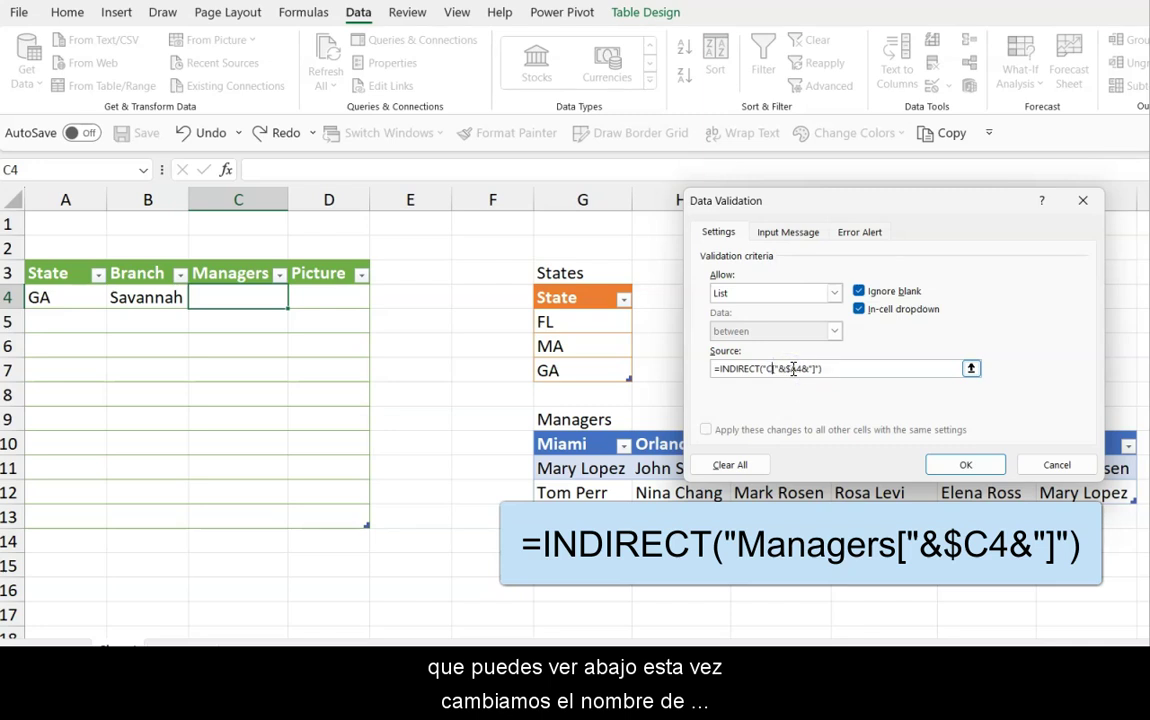
{"action": "key", "text": "BackSpace"}
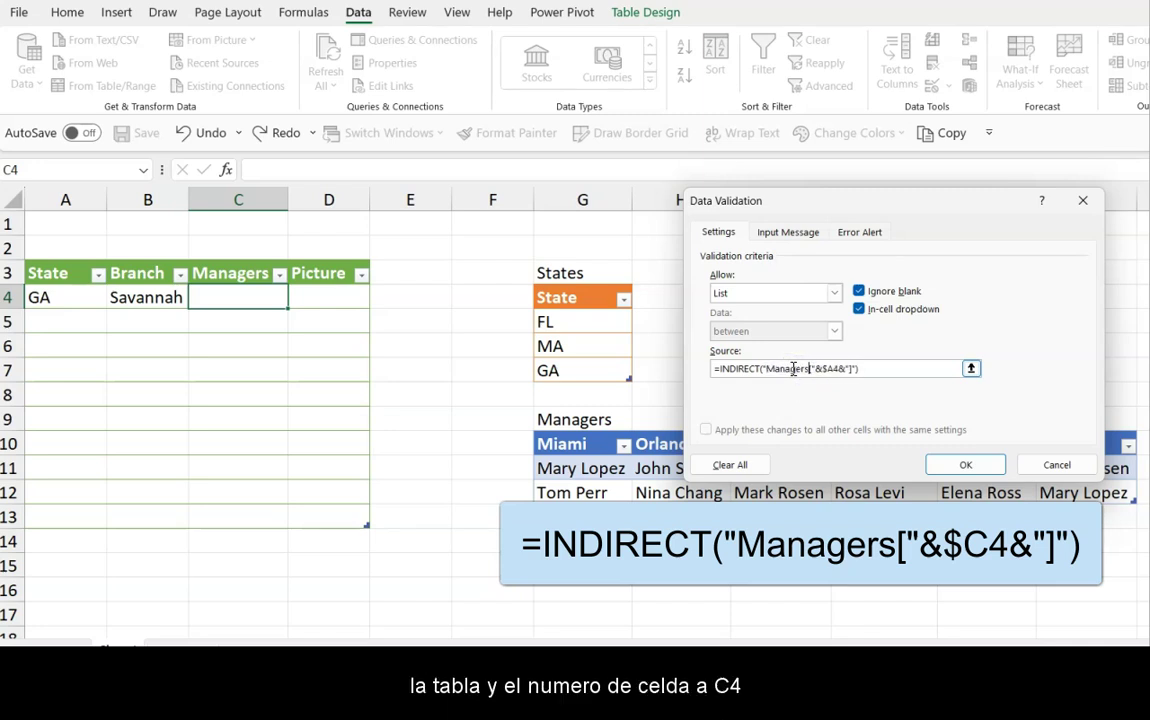
{"action": "left_click", "coordinate": [828, 369]}
Finish the Managers formula's column reference and choose Atlanta in Branch cell B4
{"action": "type", "text": "C"}
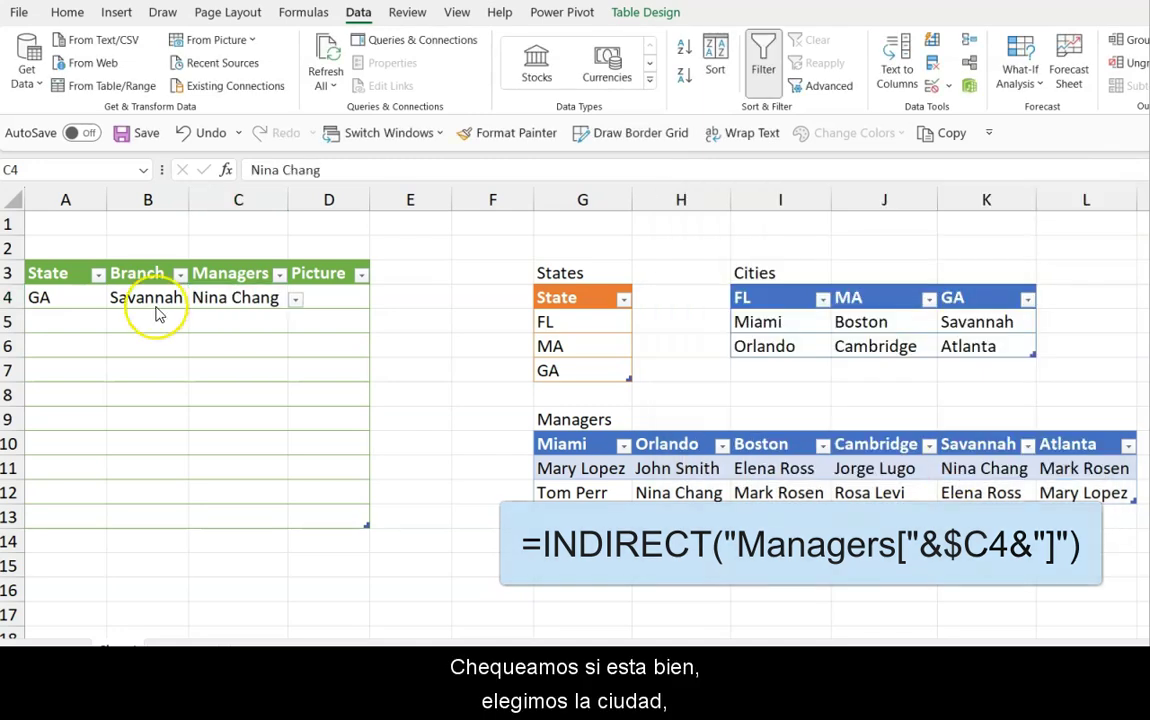
{"action": "left_click", "coordinate": [157, 300]}
{"action": "left_click", "coordinate": [196, 298]}
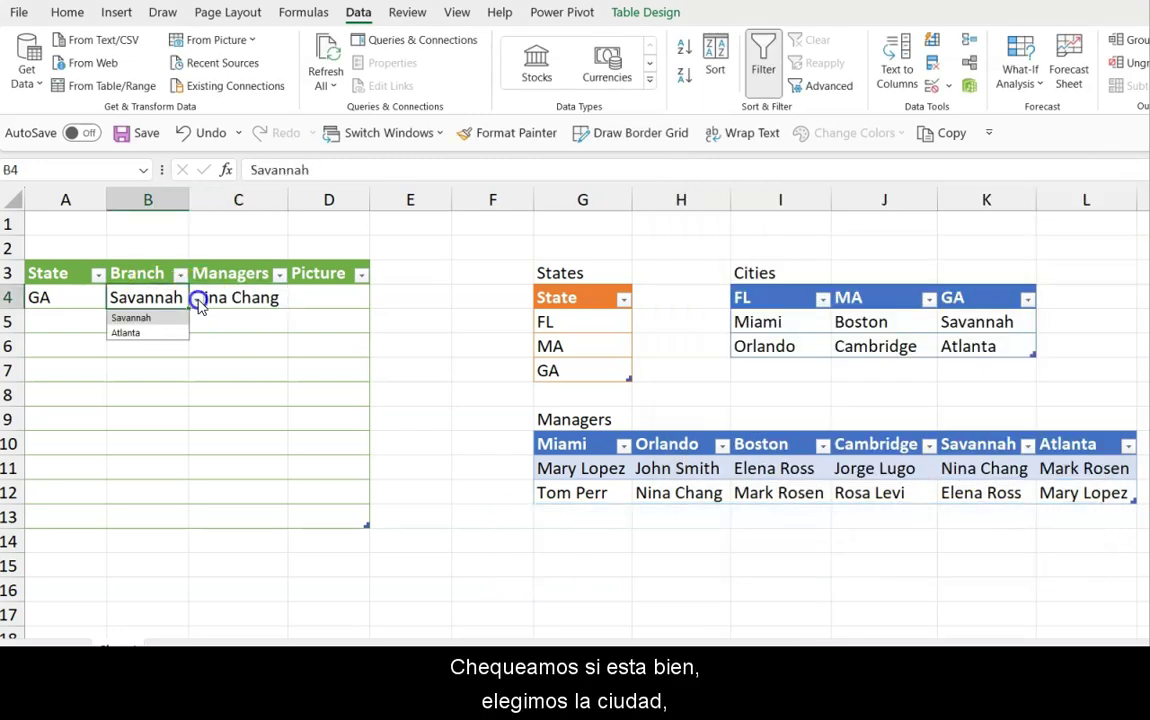
{"action": "left_click", "coordinate": [168, 333]}
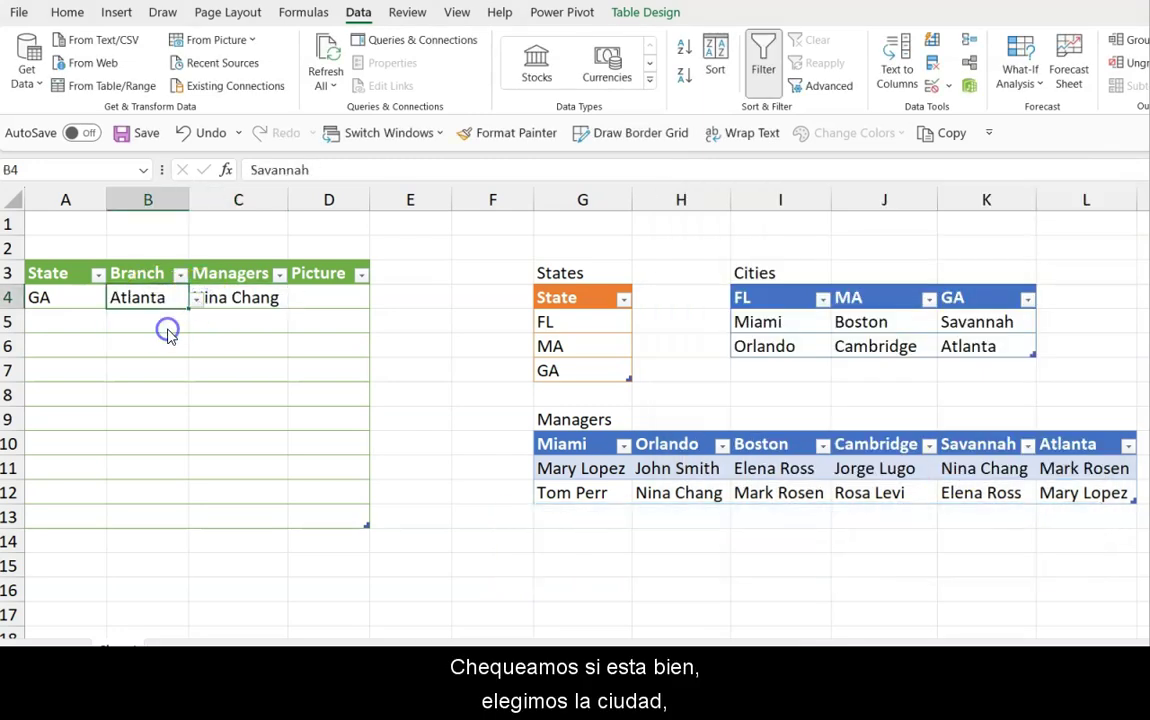
{"action": "left_click", "coordinate": [259, 298]}
{"action": "left_click", "coordinate": [288, 303]}
{"action": "left_click", "coordinate": [278, 318]}
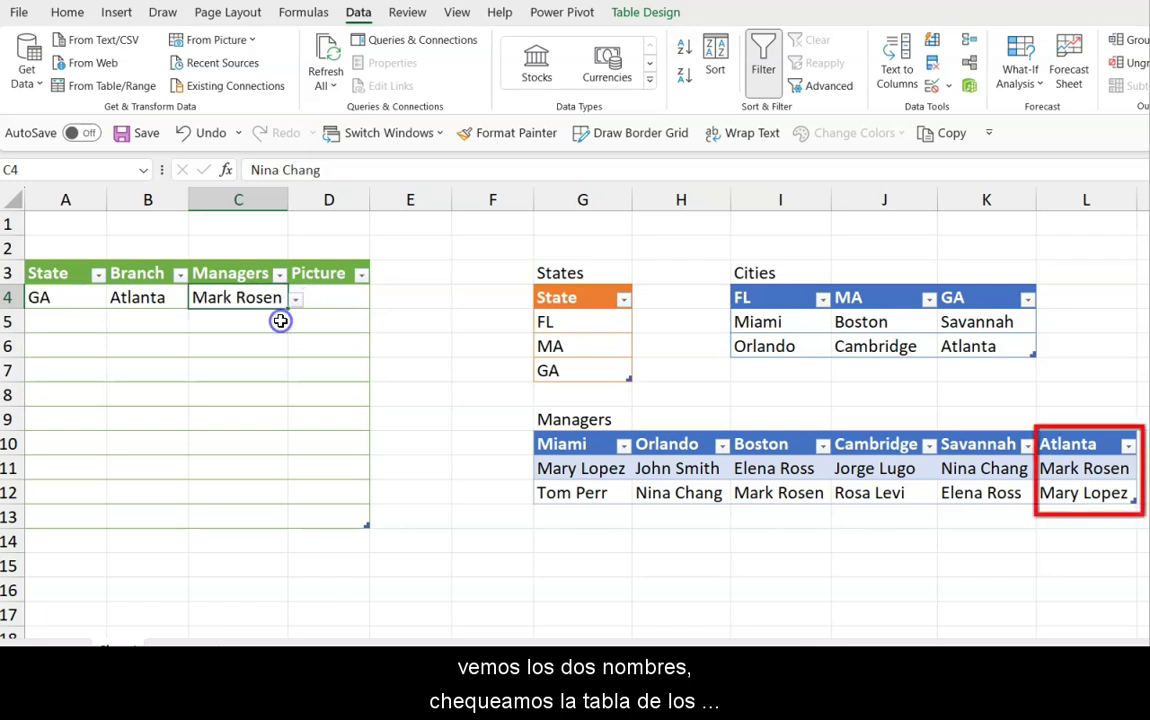
{"action": "left_click", "coordinate": [295, 300]}
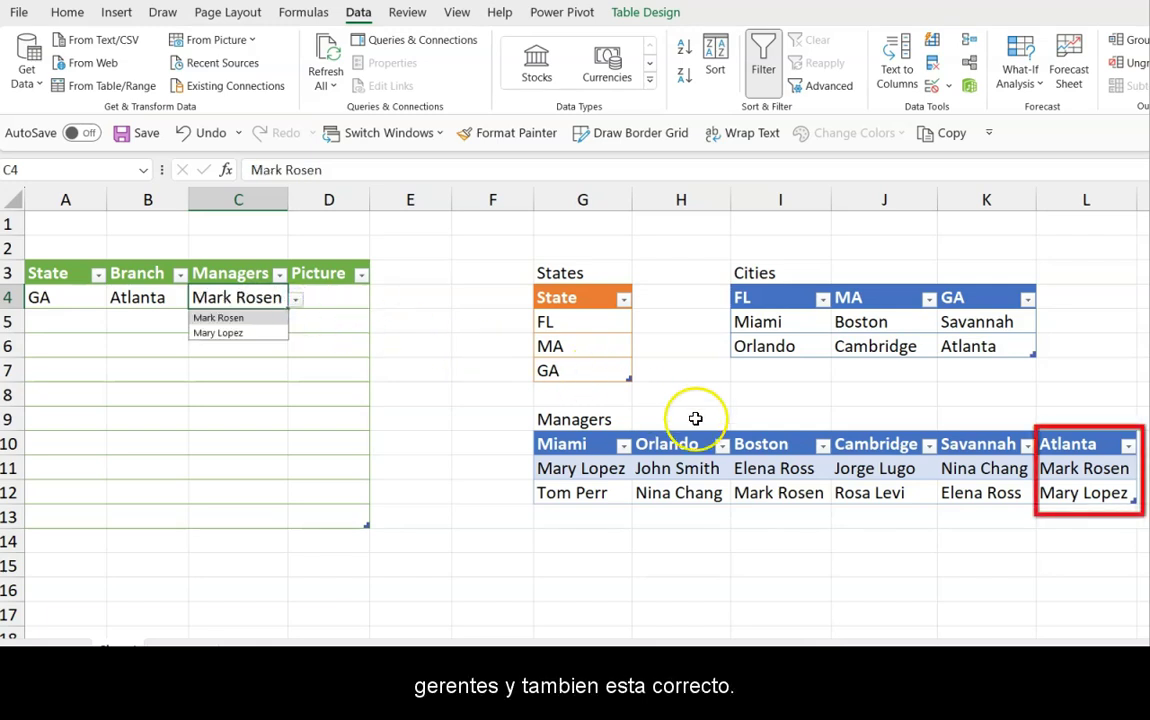
{"action": "left_click", "coordinate": [1070, 445]}
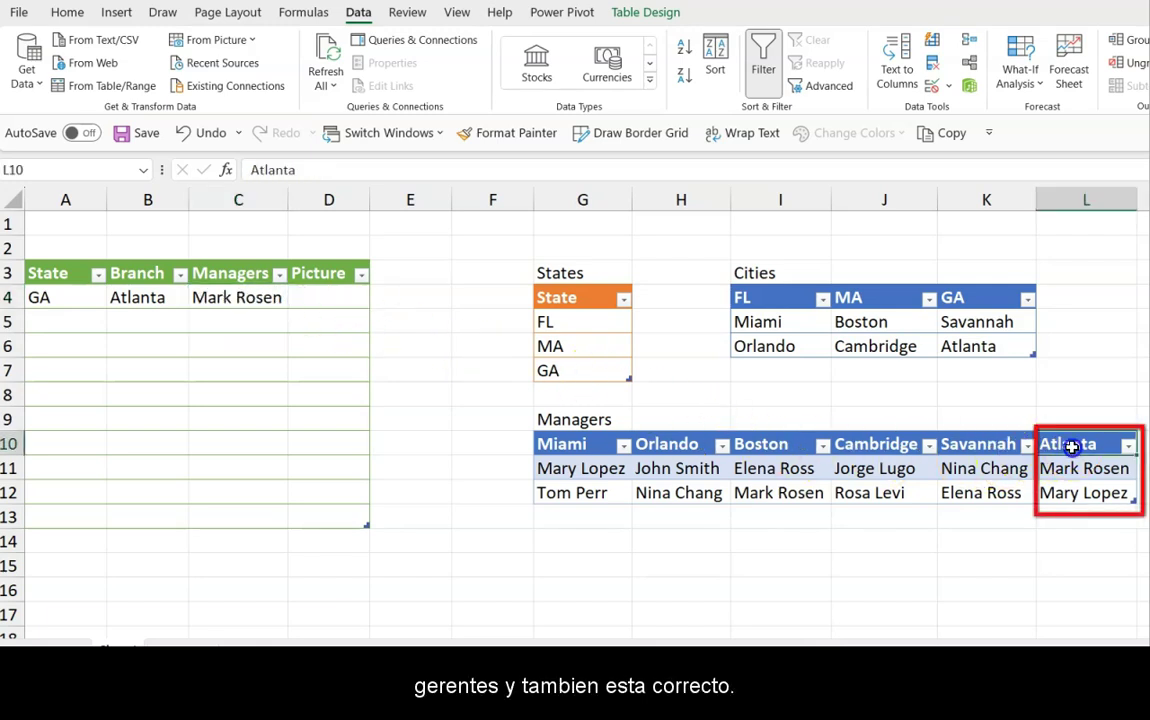
{"action": "left_click", "coordinate": [336, 298]}
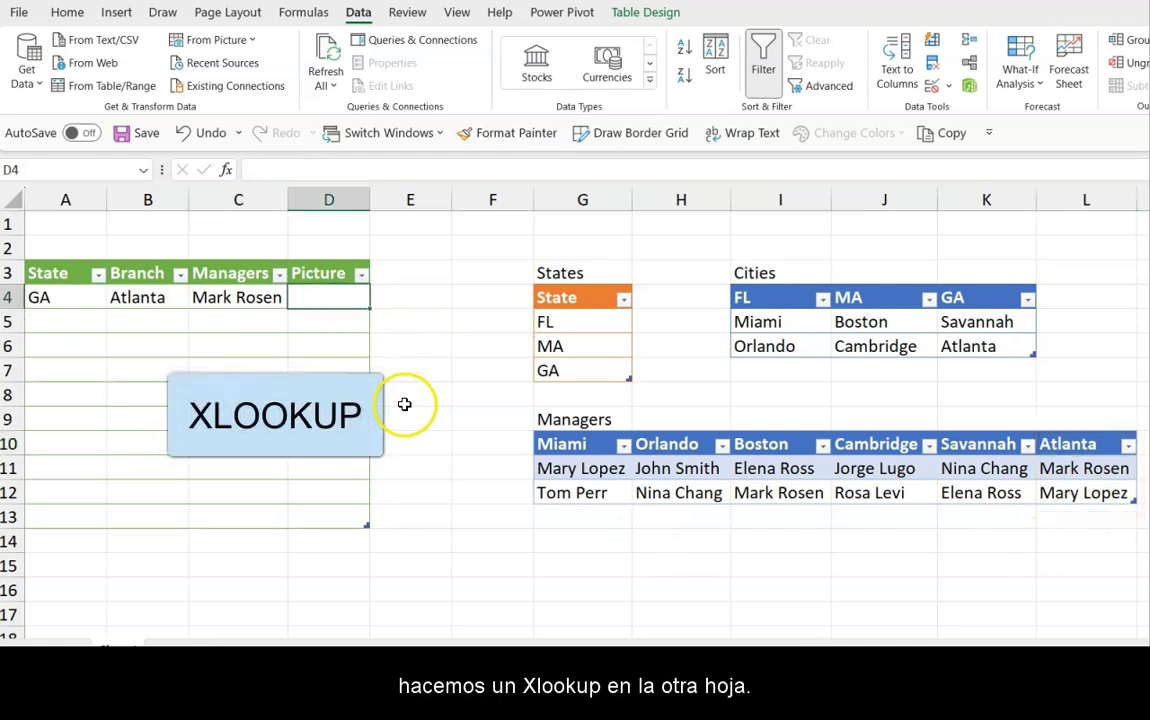
{"action": "key", "text": "Down"}
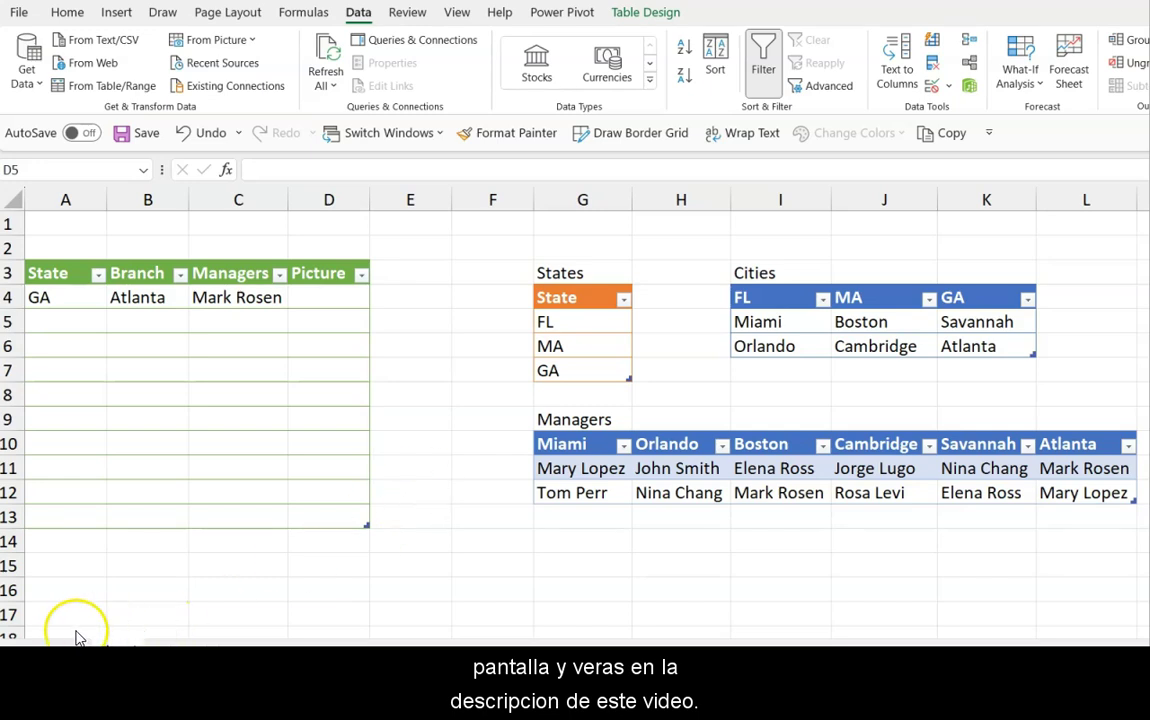
{"action": "left_click", "coordinate": [325, 297]}
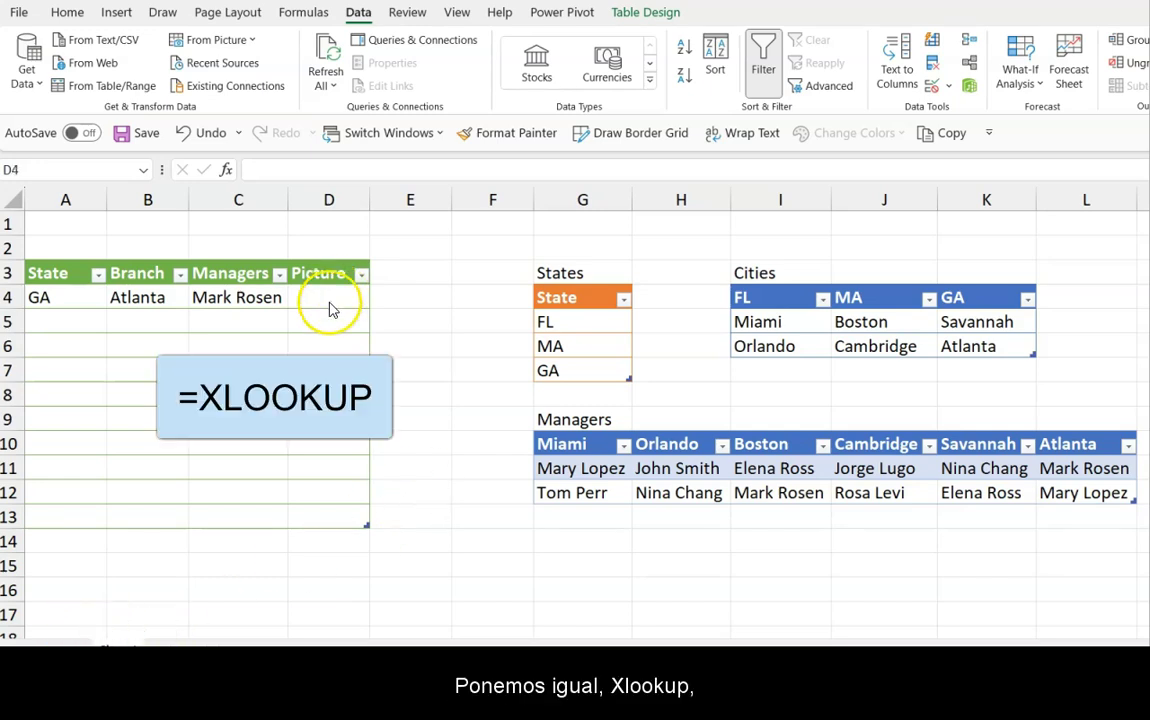
{"action": "type", "text": "="}
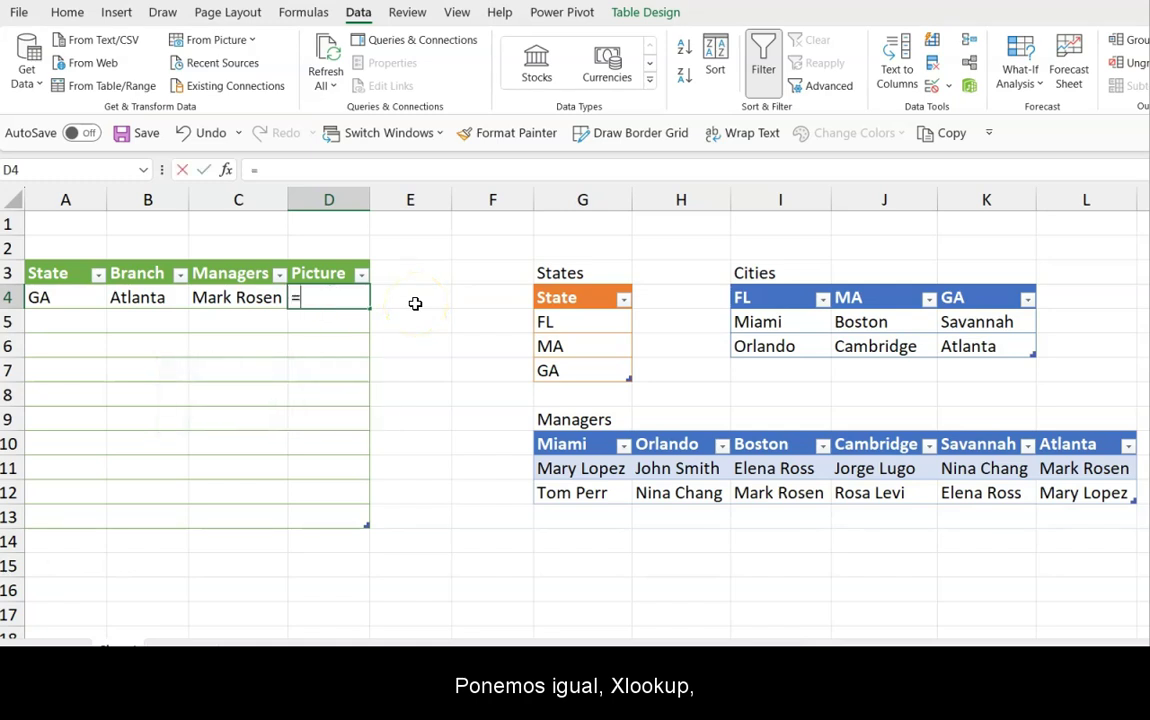
{"action": "type", "text": "xlo"}
{"action": "key", "text": "Tab"}
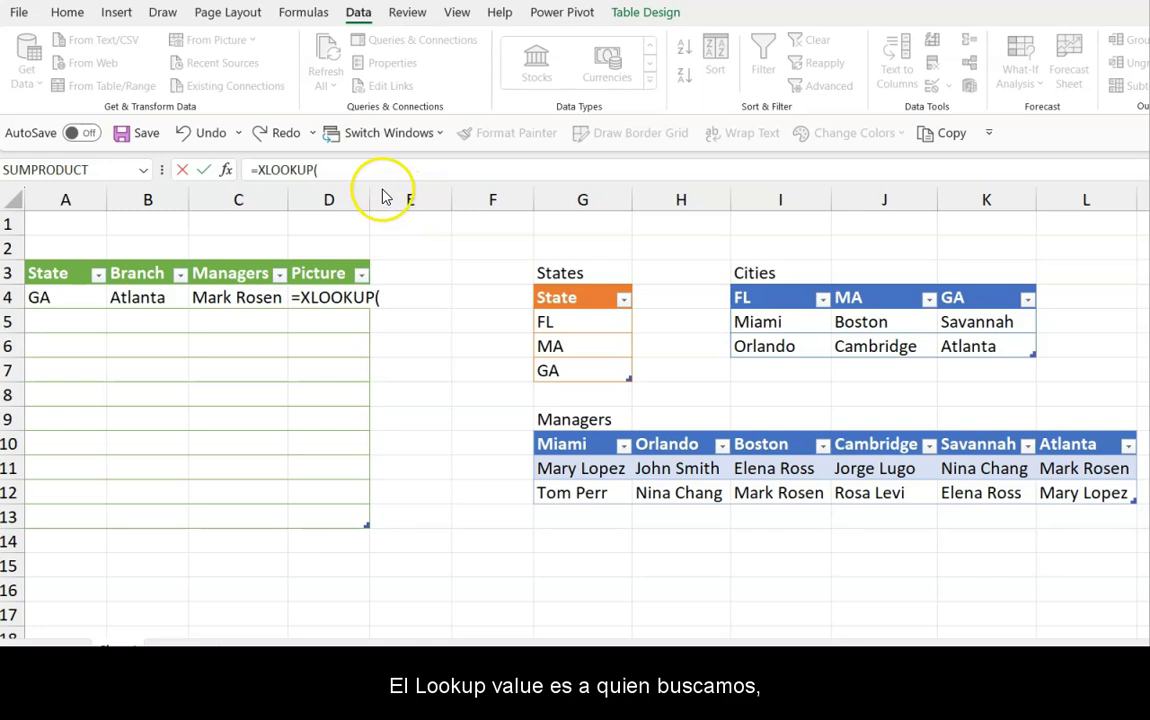
{"action": "left_click", "coordinate": [232, 302]}
{"action": "left_click", "coordinate": [232, 302]}
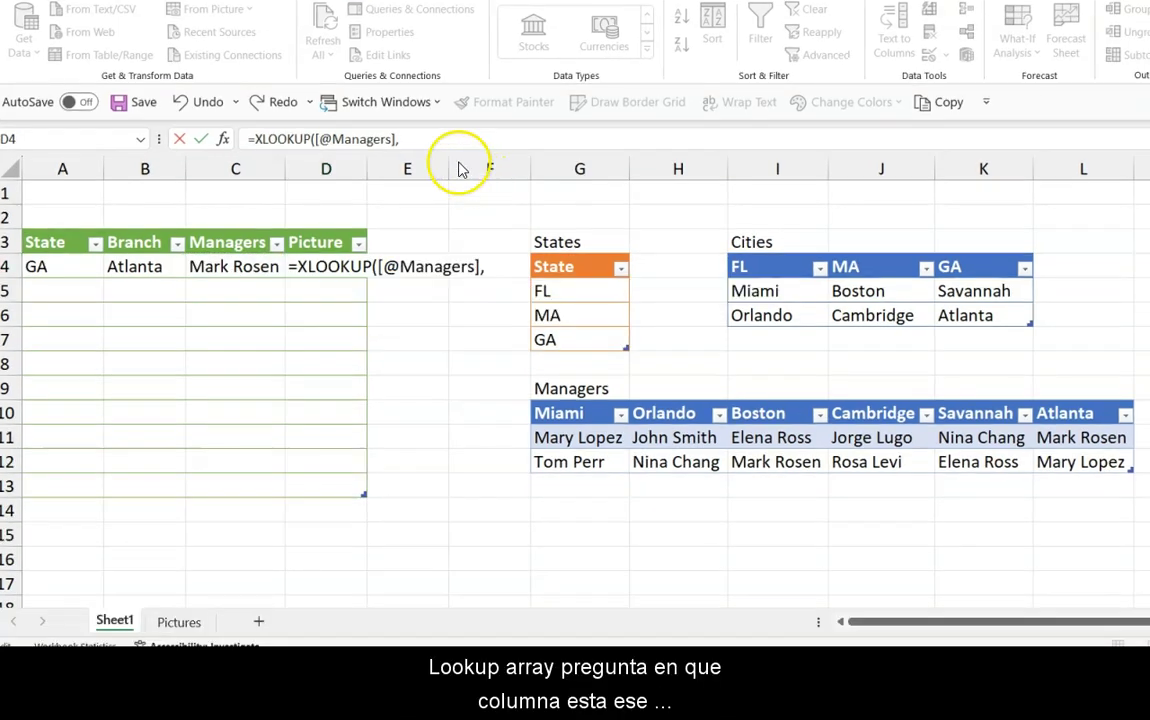
{"action": "left_click", "coordinate": [423, 138]}
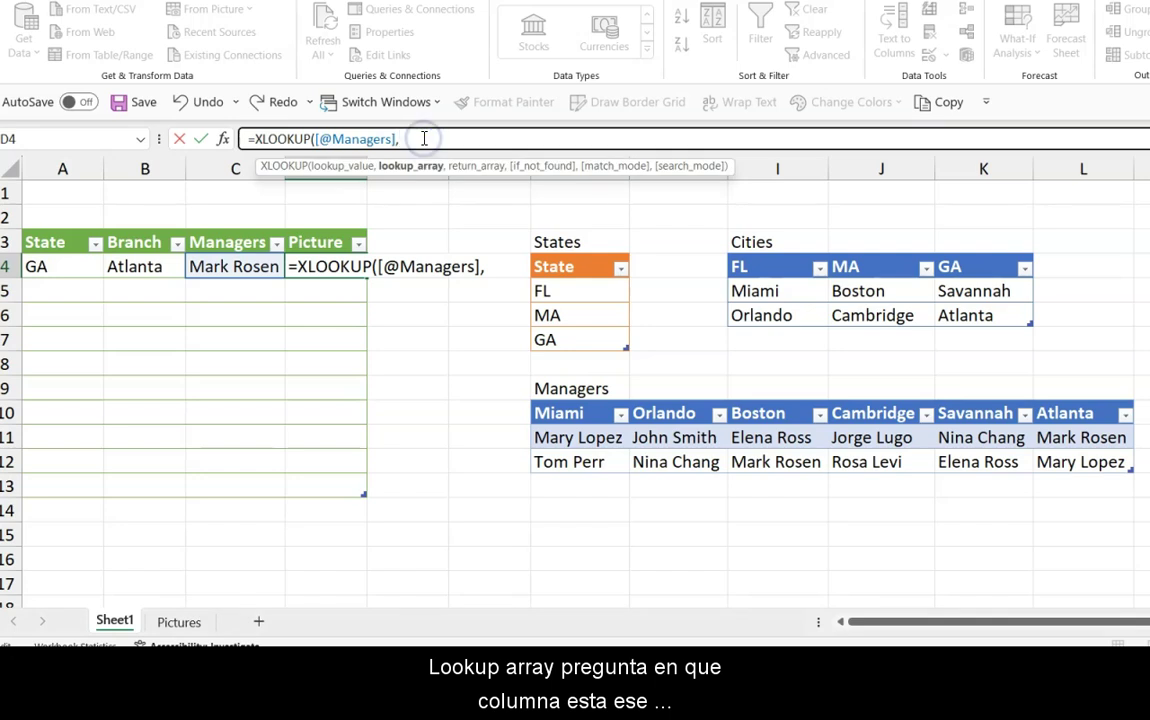
{"action": "left_click", "coordinate": [424, 176]}
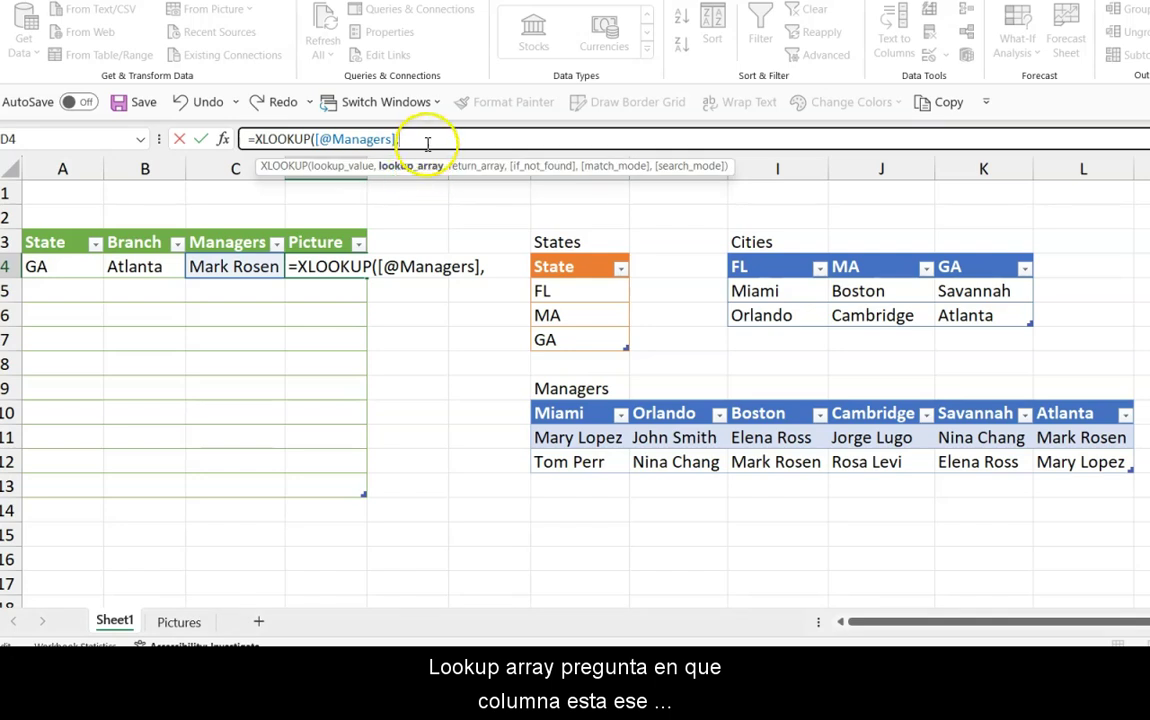
Set the lookup array to 'Pictures '!B:B and the return array to 'Pictures '!C:C
{"action": "left_click", "coordinate": [182, 621]}
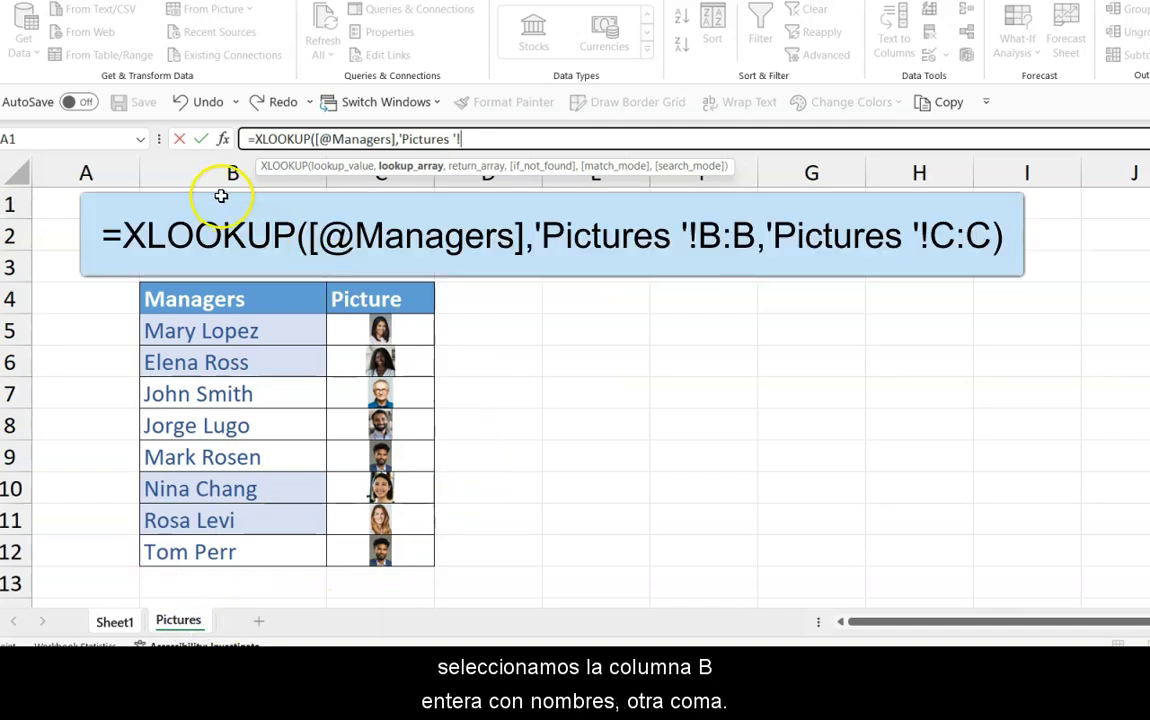
{"action": "left_click", "coordinate": [231, 173]}
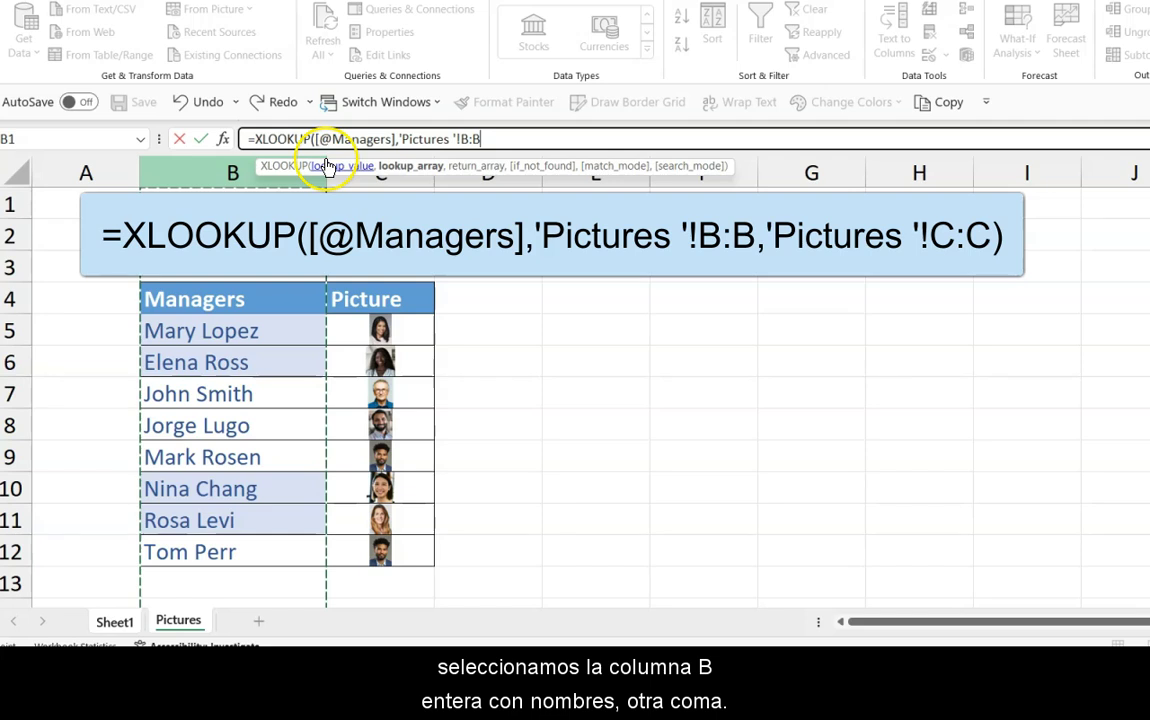
{"action": "type", "text": ","}
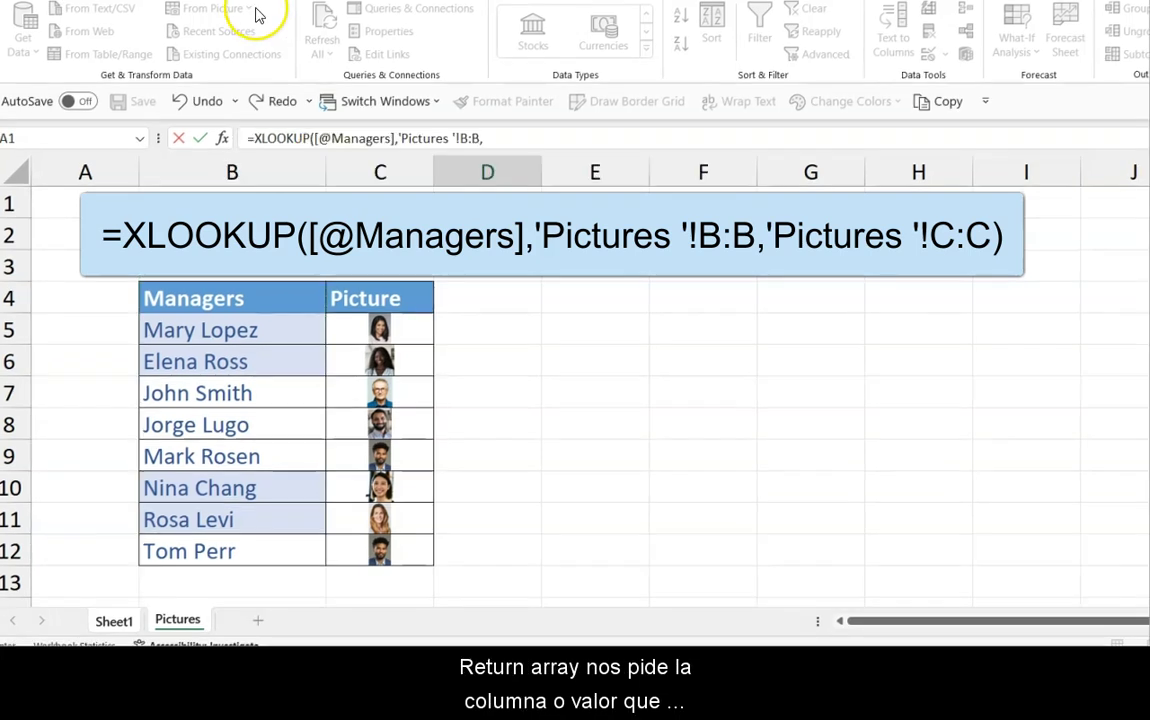
{"action": "left_click", "coordinate": [377, 172]}
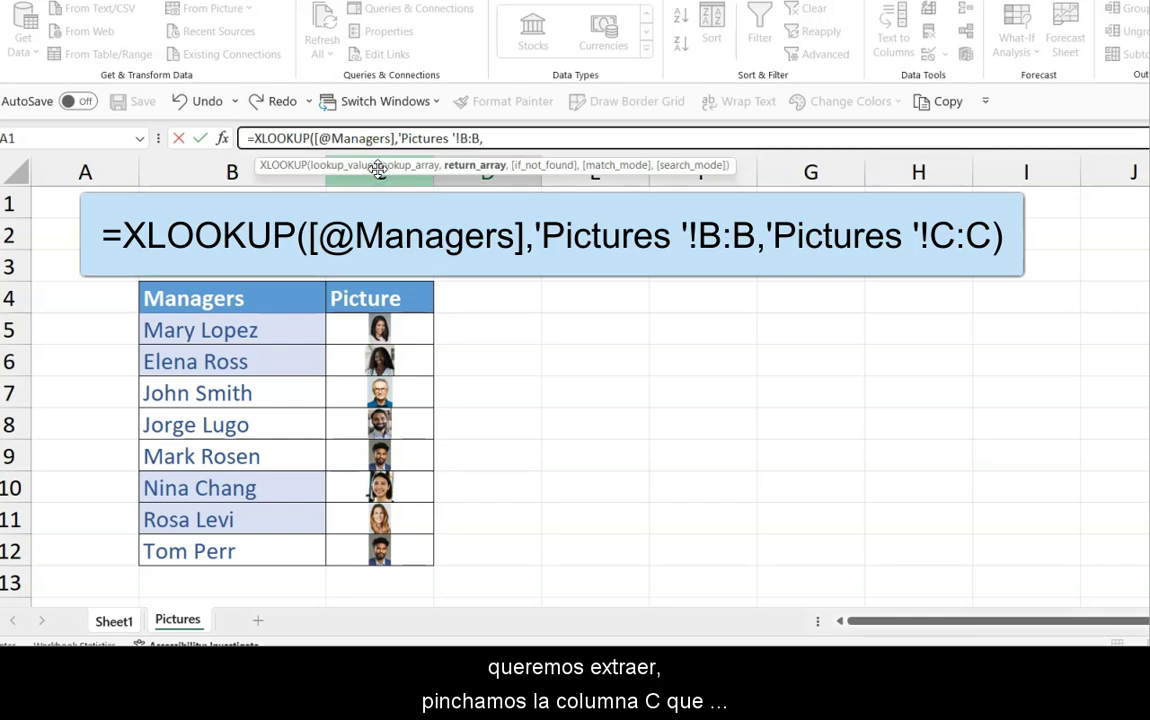
{"action": "left_click", "coordinate": [377, 174]}
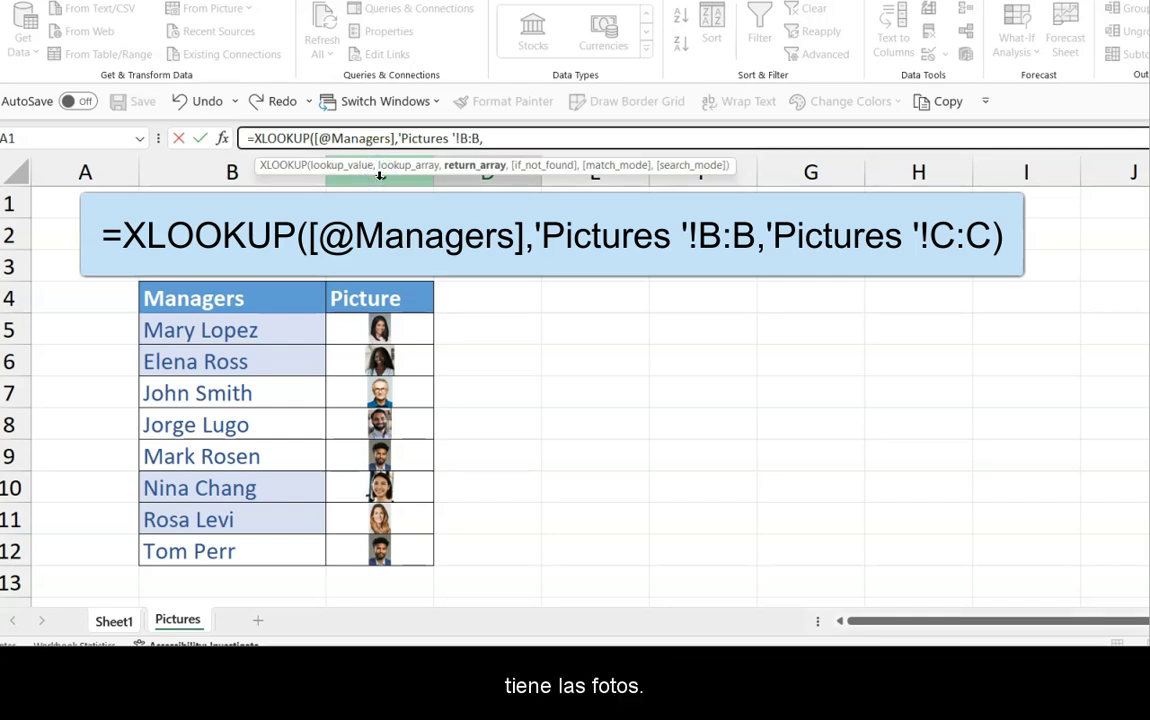
{"action": "left_click", "coordinate": [600, 140]}
Commit the XLOOKUP formula and fill A4:D4 down through row 13
{"action": "type", "text": ")"}
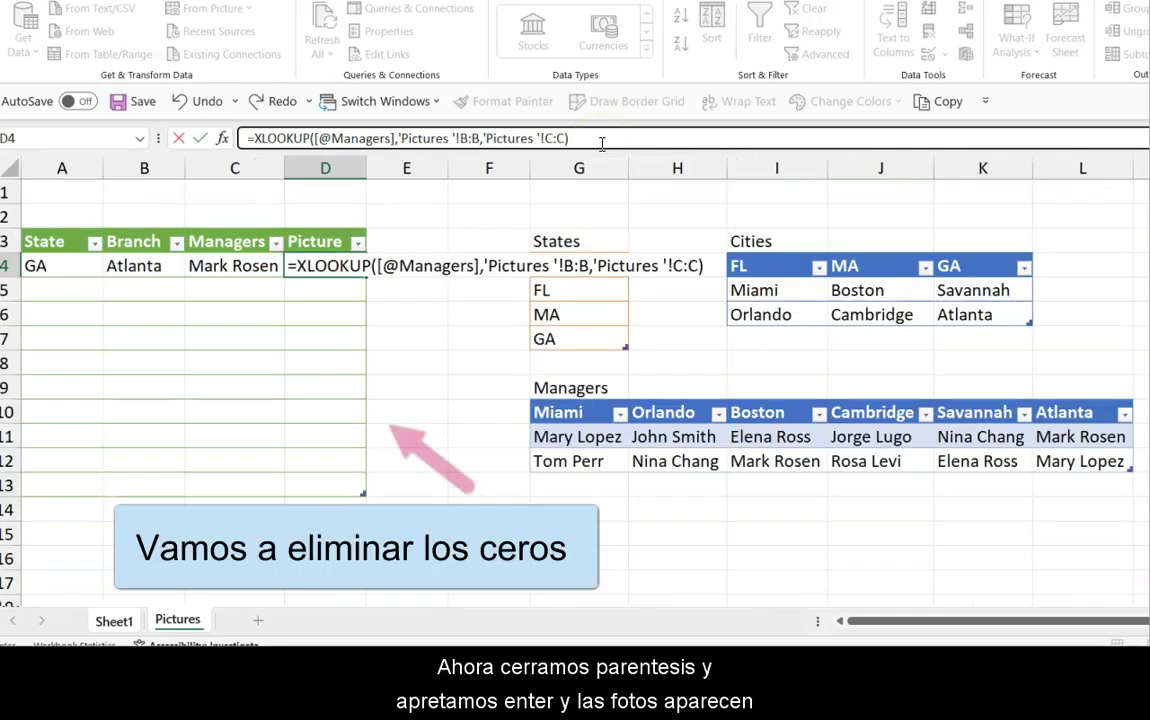
{"action": "key", "text": "Return"}
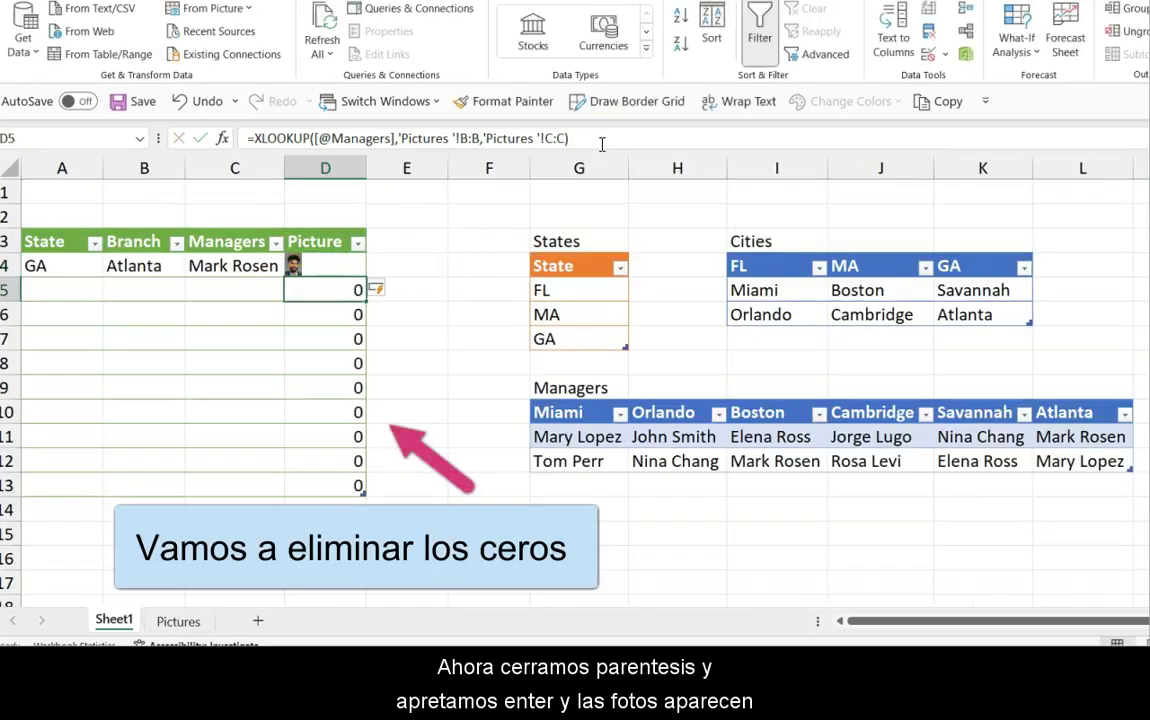
{"action": "left_click", "coordinate": [315, 303]}
{"action": "left_click", "coordinate": [326, 266]}
{"action": "mouse_move", "coordinate": [87, 266]}
{"action": "left_mouse_down"}
{"action": "mouse_move", "coordinate": [298, 268]}
{"action": "mouse_move", "coordinate": [342, 488]}
{"action": "left_mouse_up"}
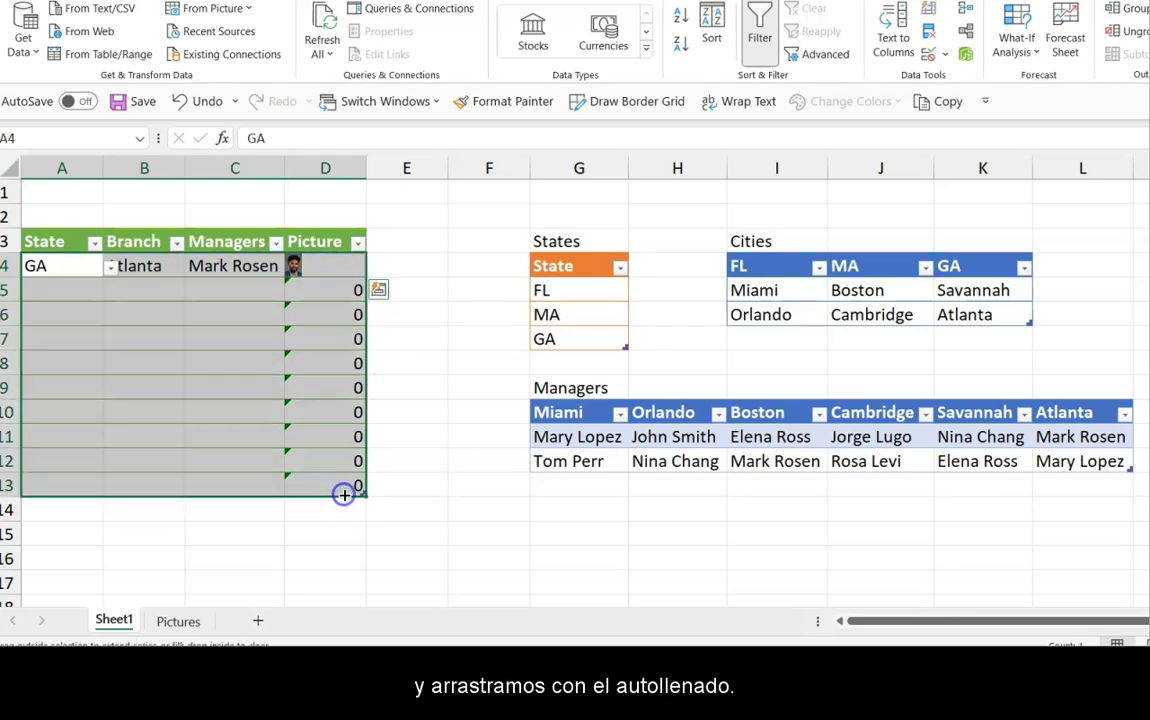
{"action": "left_click", "coordinate": [393, 446]}
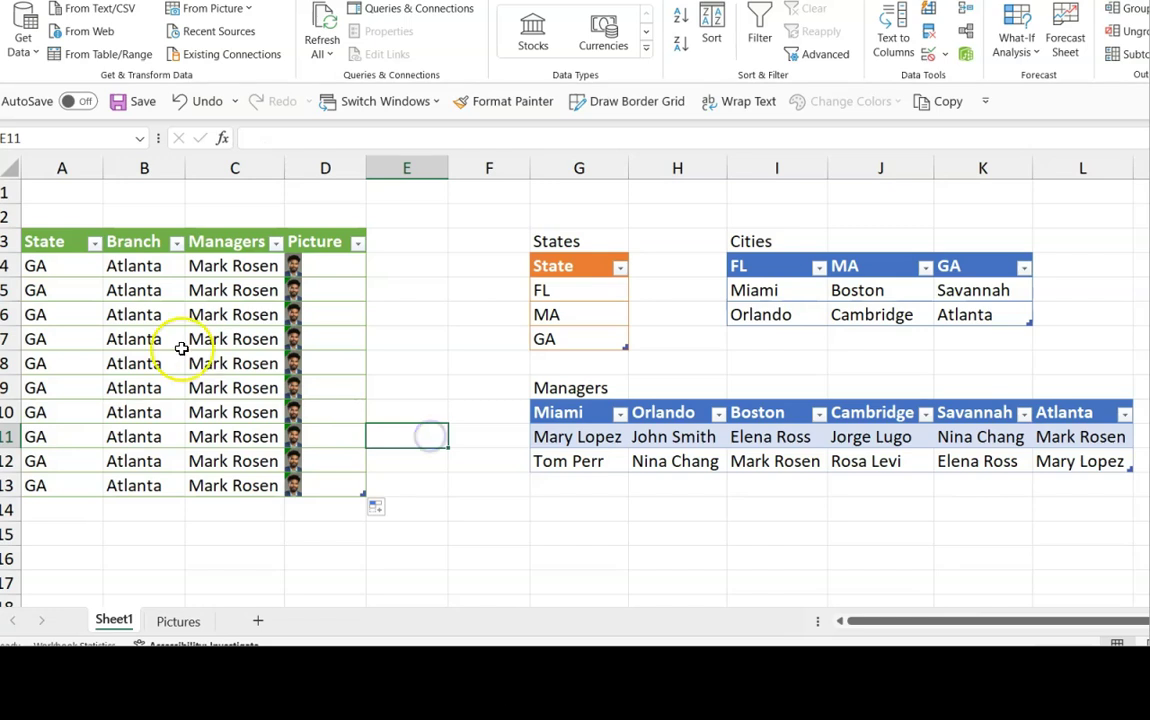
Make rows 4–13 about 30.6 high and select the Picture cells
{"action": "left_click_drag", "start_coordinate": [10, 266], "coordinate": [12, 485]}
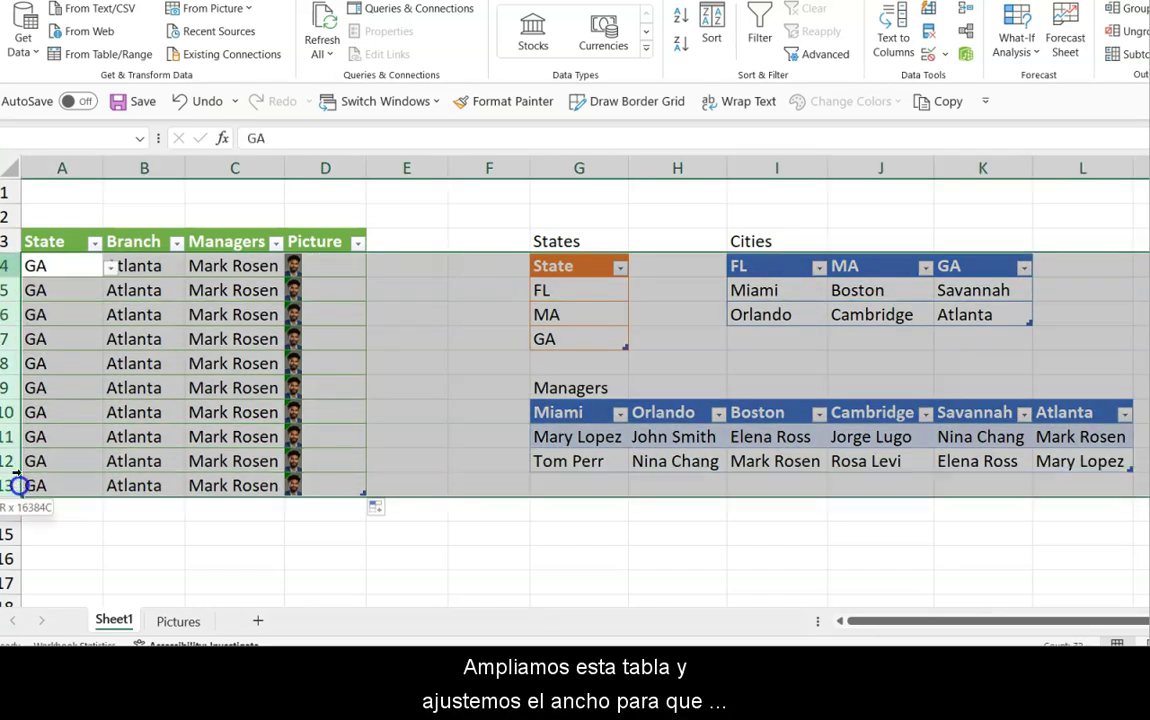
{"action": "left_click_drag", "start_coordinate": [16, 278], "coordinate": [15, 301]}
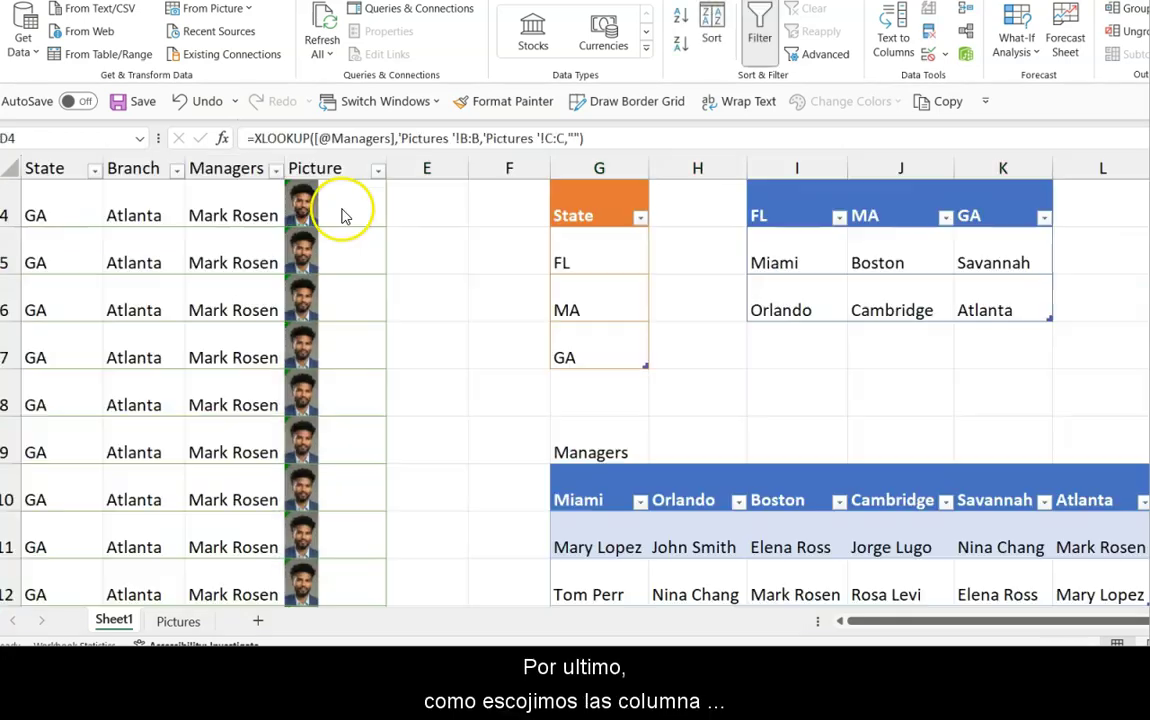
{"action": "left_click_drag", "start_coordinate": [341, 212], "coordinate": [359, 596]}
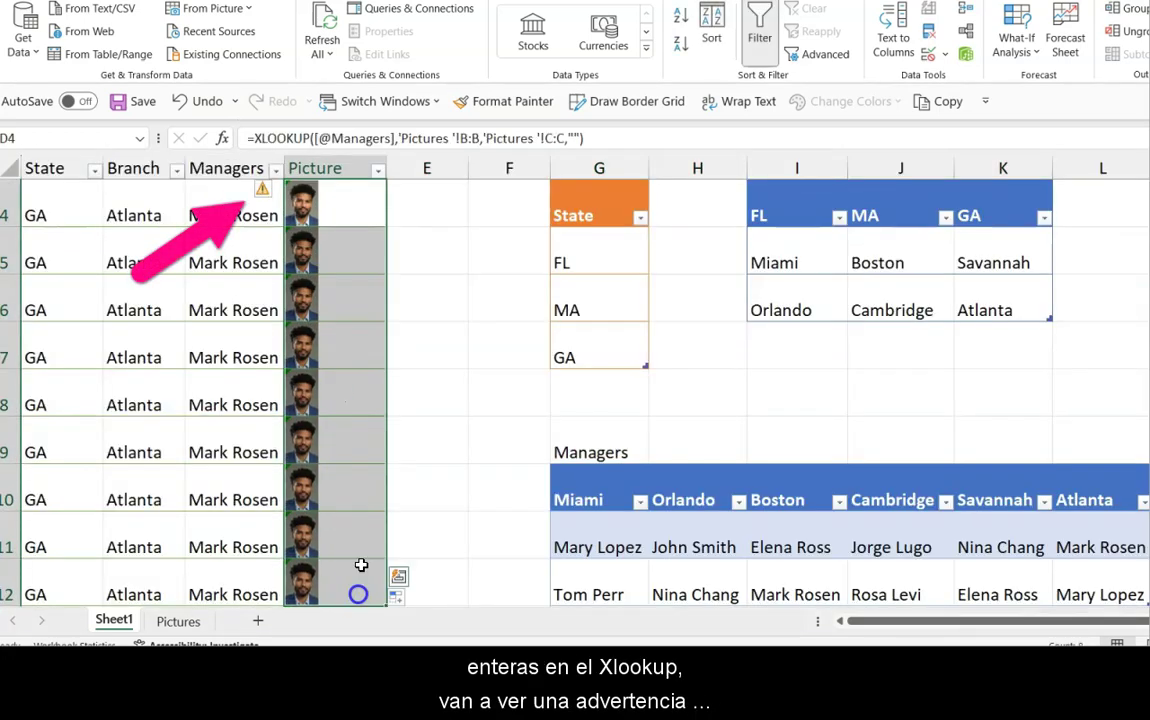
Ignore the empty-cells error on the Picture formula, then select photo column C on Pictures
{"action": "left_click", "coordinate": [277, 193]}
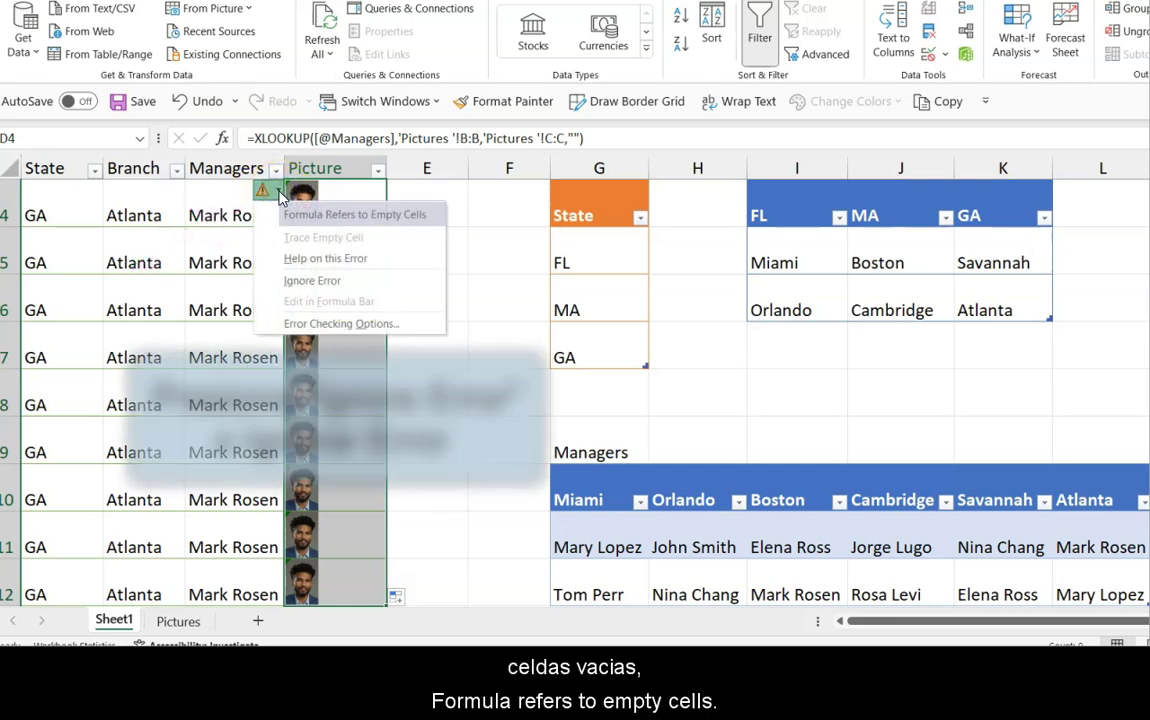
{"action": "left_click", "coordinate": [310, 283]}
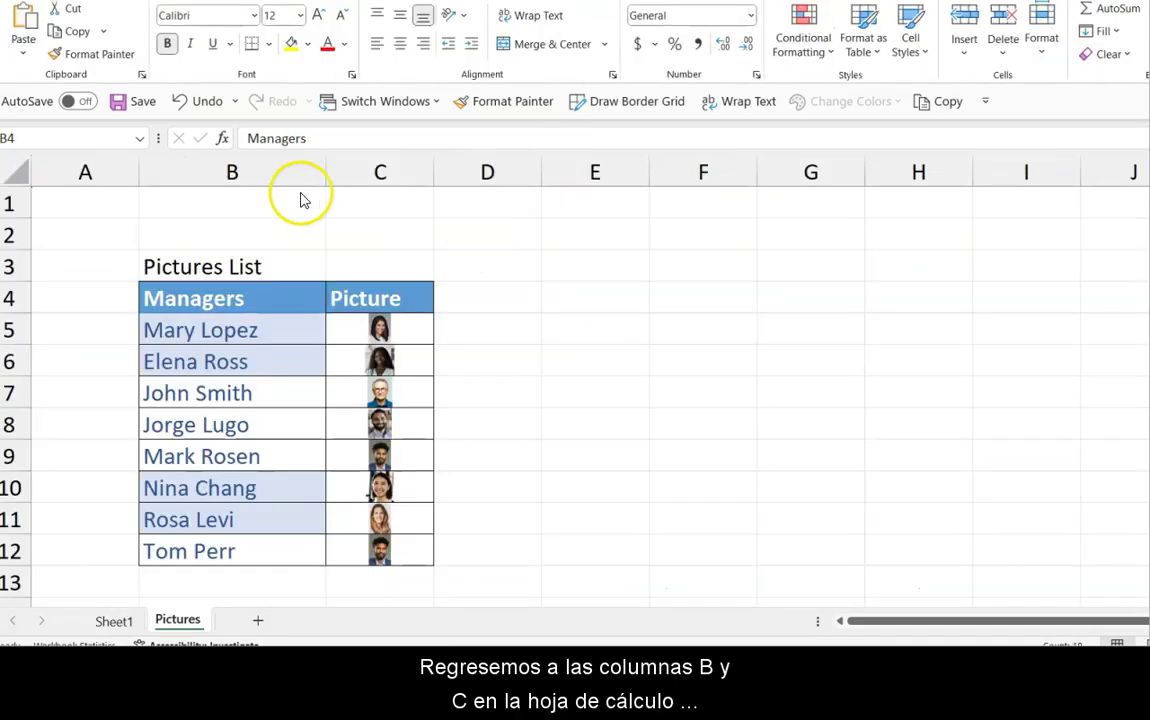
{"action": "left_click_drag", "start_coordinate": [380, 172], "coordinate": [282, 174]}
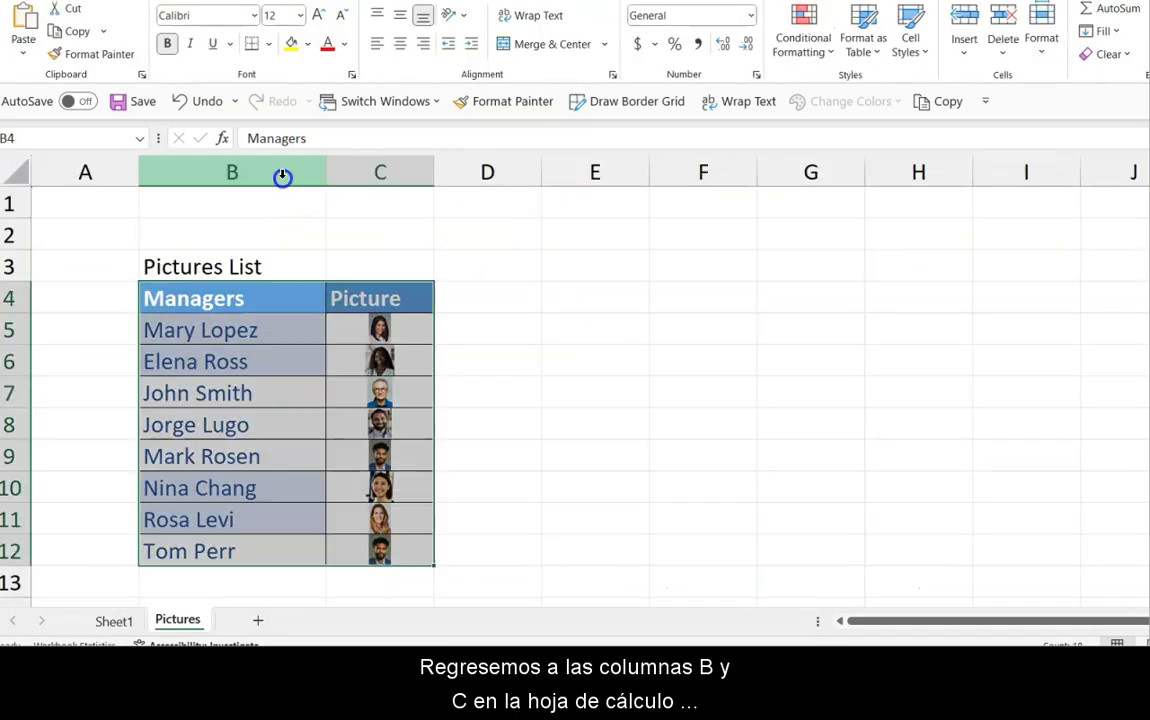
{"action": "left_click", "coordinate": [282, 172]}
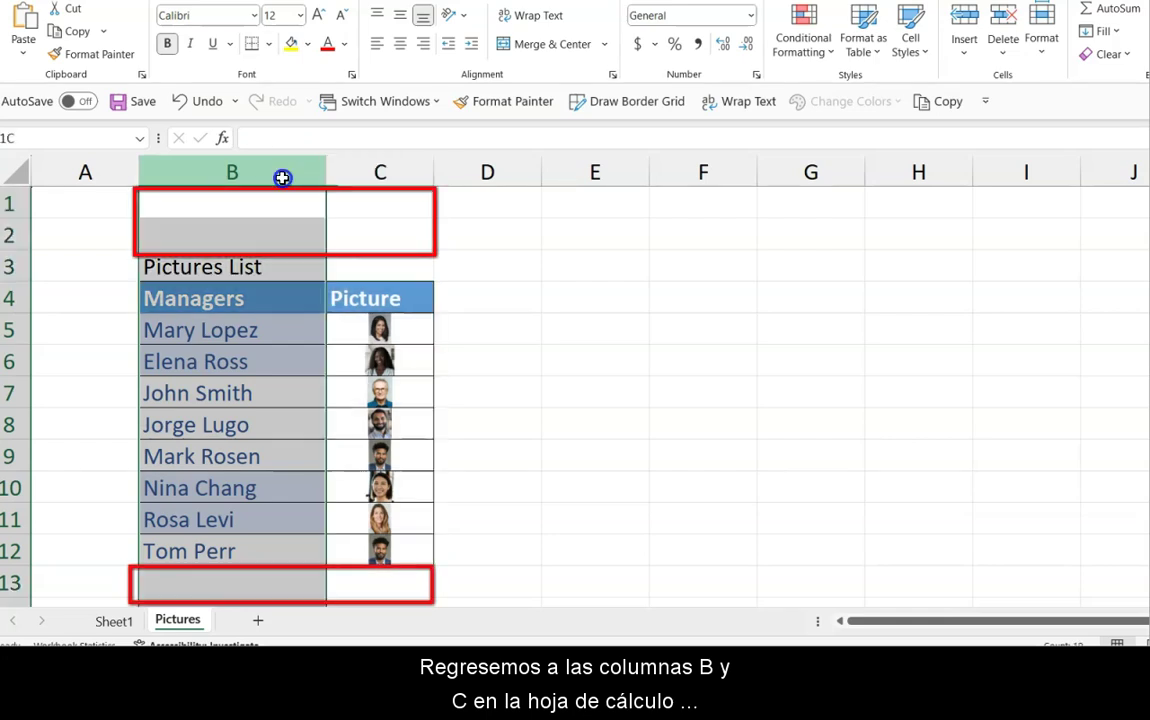
{"action": "left_click", "coordinate": [363, 173]}
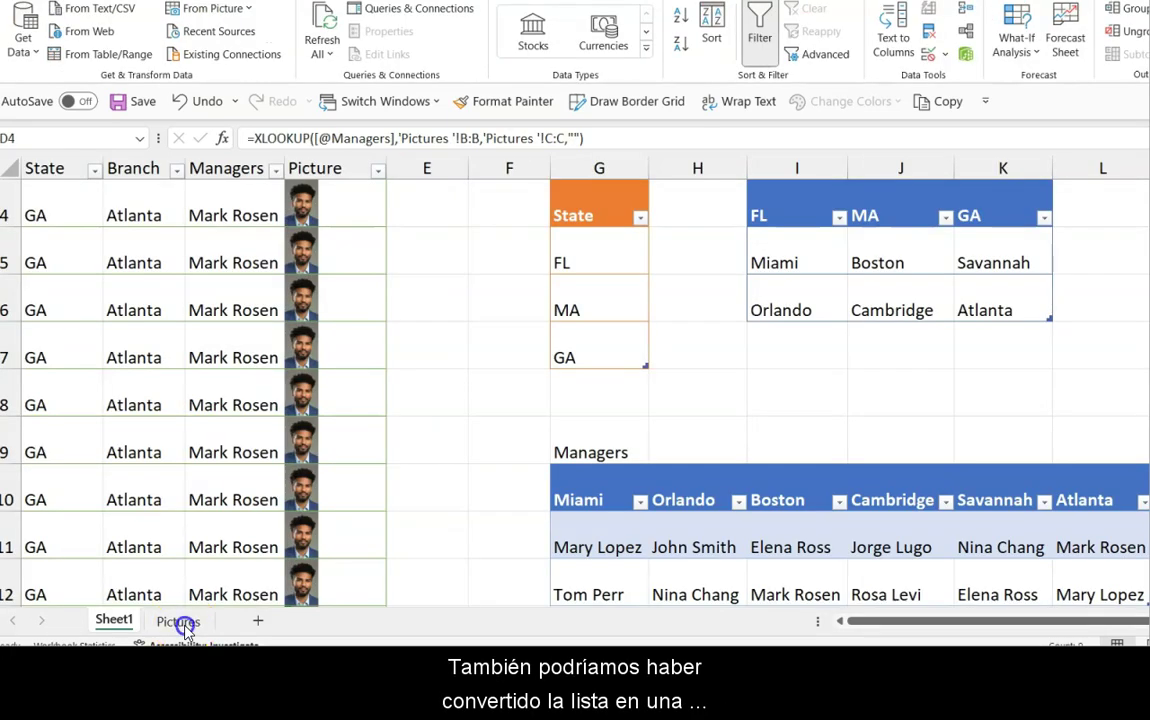
Turn the Pictures sheet's B4:C12 Managers and Picture list into a table with headers
{"action": "left_click", "coordinate": [178, 620]}
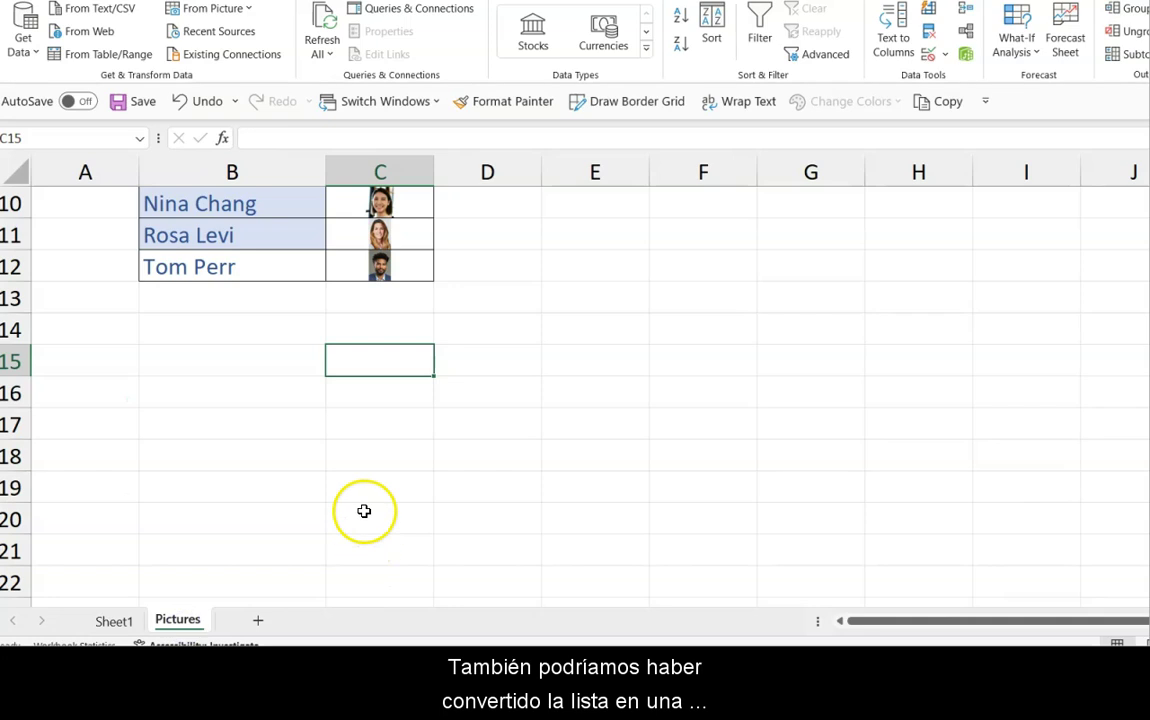
{"action": "scroll", "coordinate": [365, 508], "scroll_direction": "up", "scroll_amount": 3}
{"action": "mouse_move", "coordinate": [236, 298]}
{"action": "left_mouse_down"}
{"action": "mouse_move", "coordinate": [347, 352]}
{"action": "mouse_move", "coordinate": [372, 534]}
{"action": "left_mouse_up"}
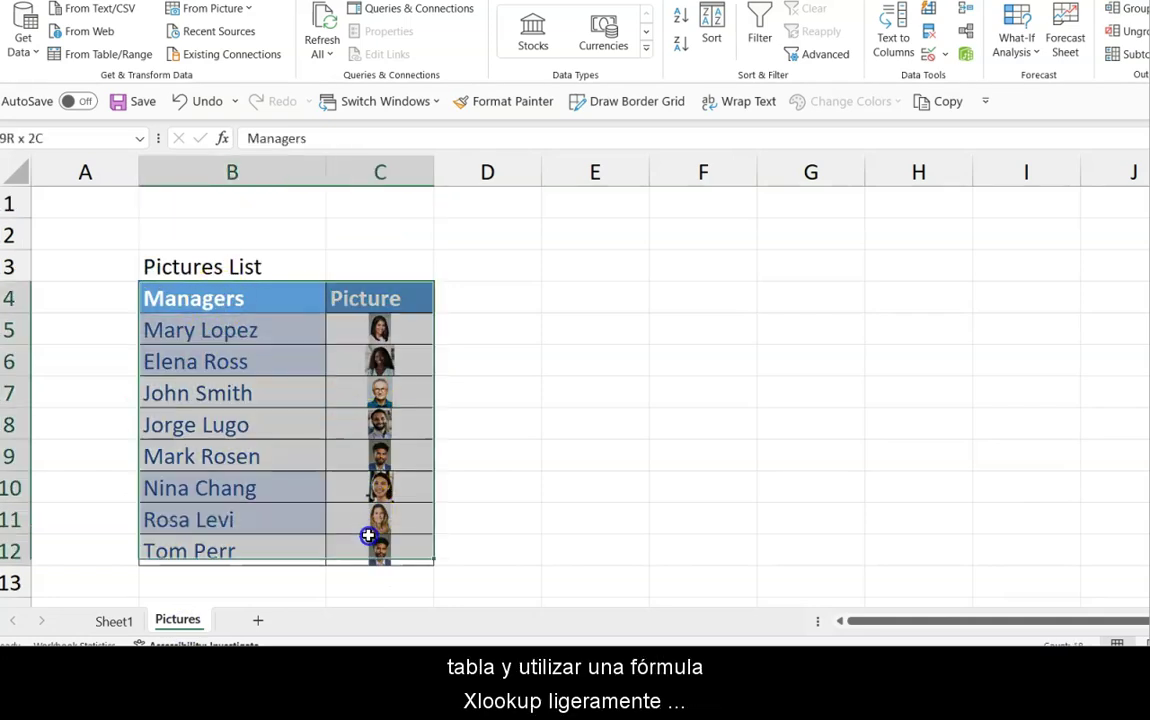
{"action": "key", "text": "ctrl+t"}
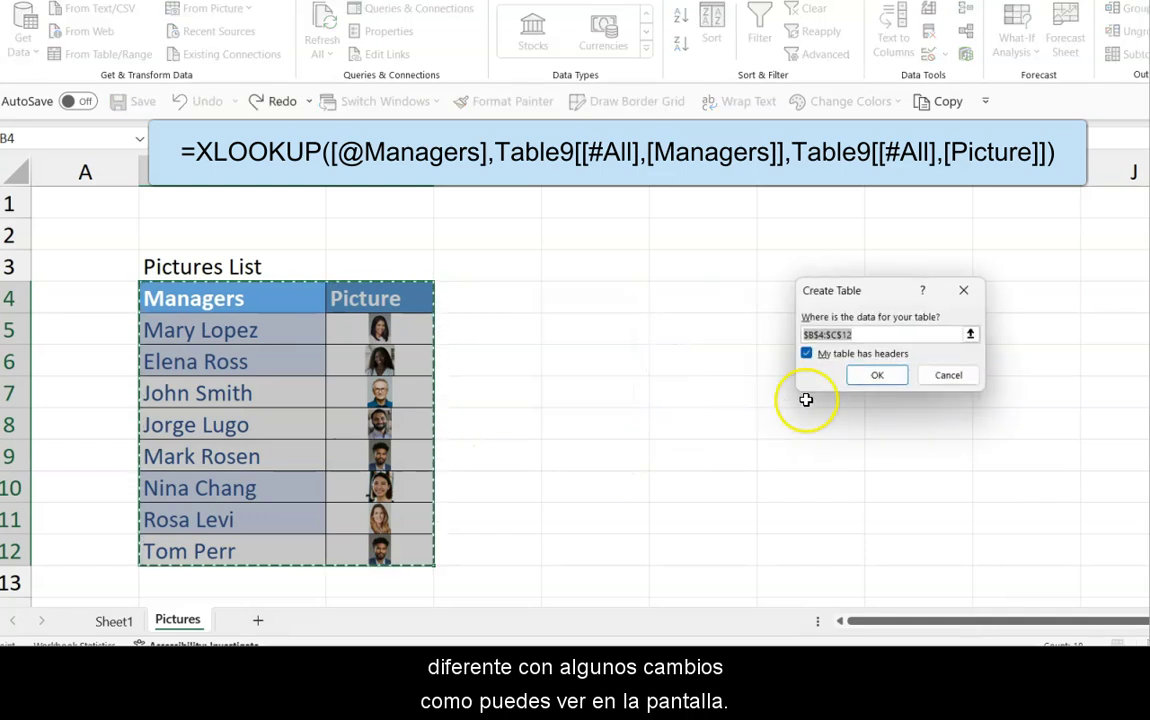
{"action": "left_click", "coordinate": [877, 375]}
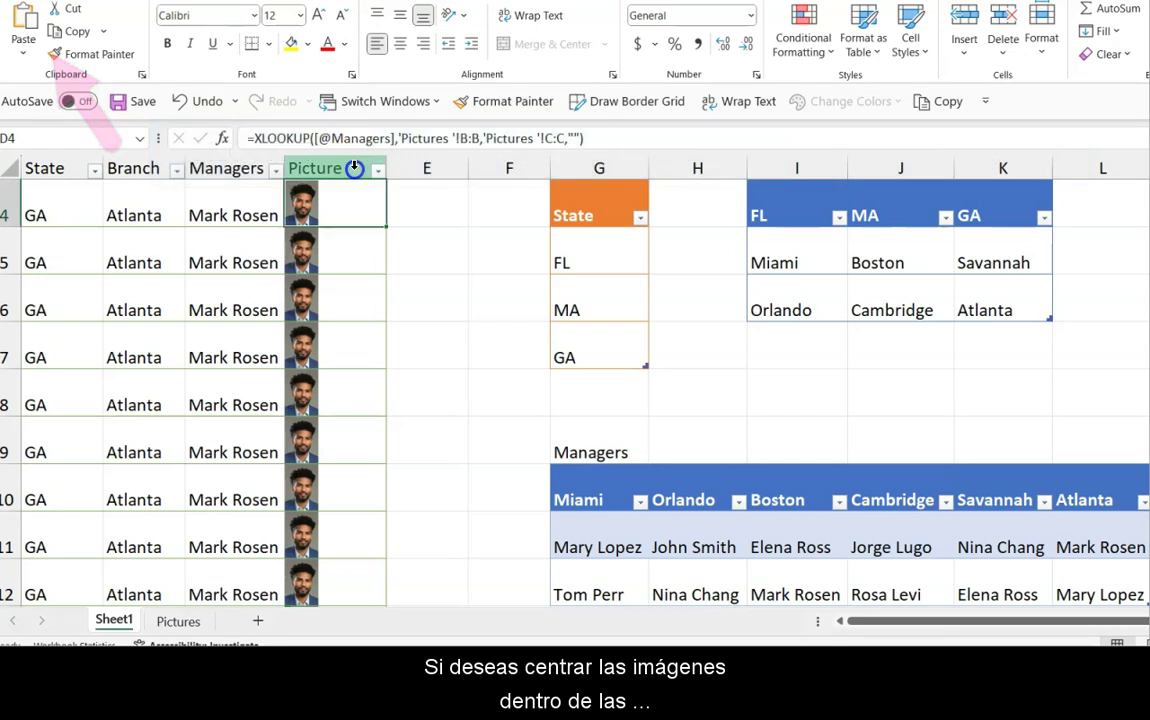
Center the photos in D4:D12 and make the table rows taller
{"action": "left_click", "coordinate": [354, 167]}
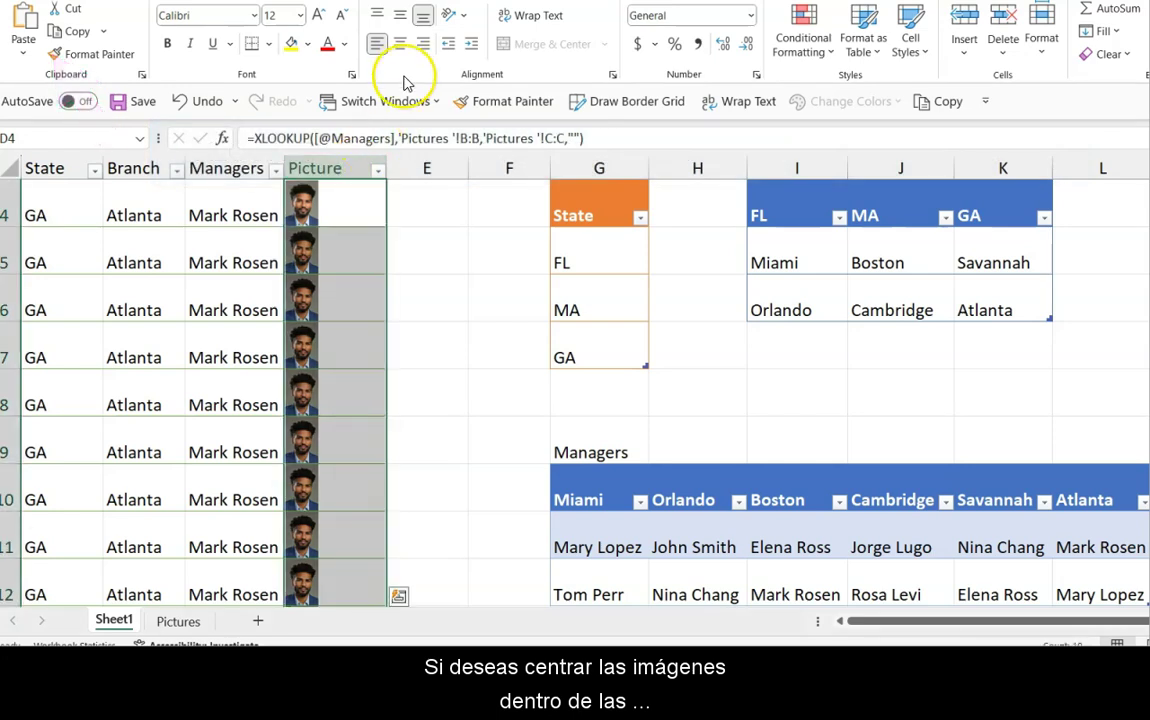
{"action": "left_click", "coordinate": [401, 45]}
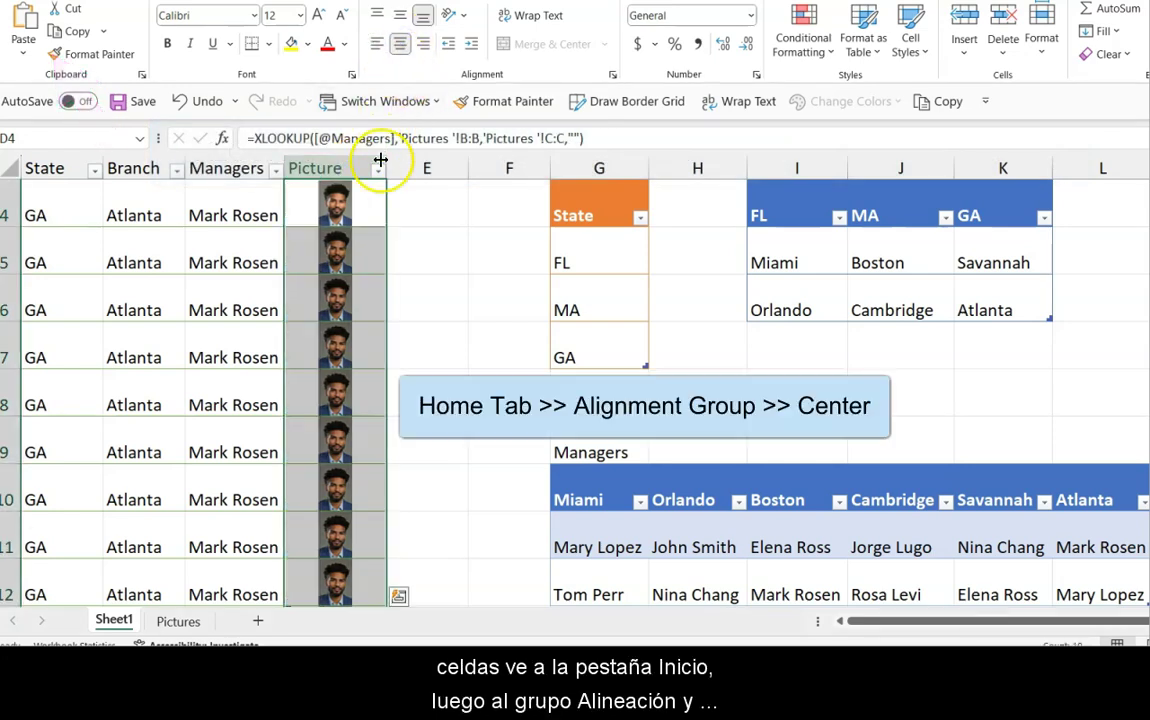
{"action": "left_click_drag", "start_coordinate": [9, 230], "coordinate": [25, 548]}
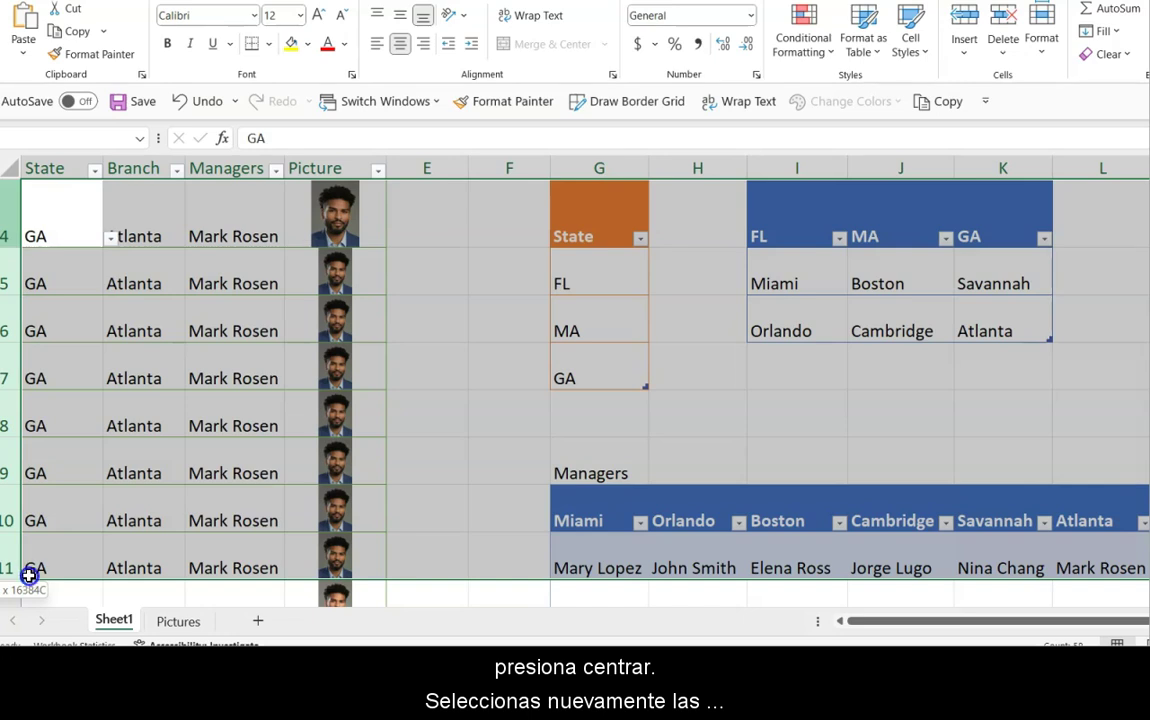
{"action": "left_click_drag", "start_coordinate": [13, 300], "coordinate": [20, 321]}
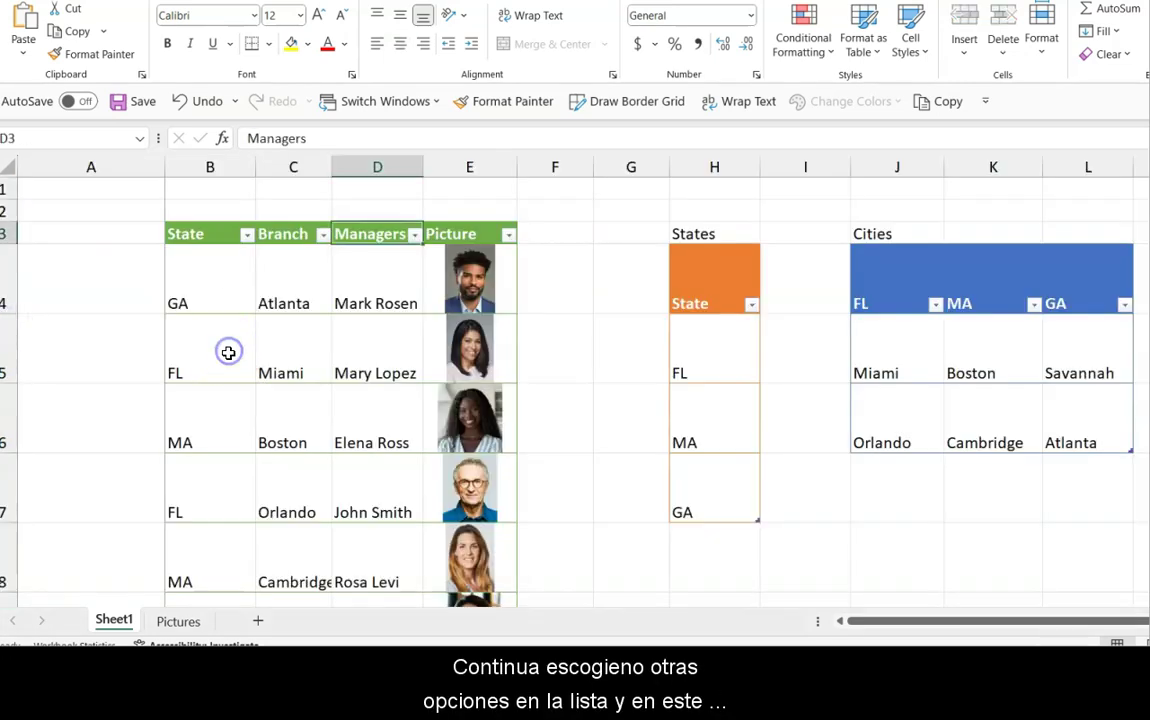
Check row 6's state choices and widen blank column A into a left margin
{"action": "left_click", "coordinate": [225, 417]}
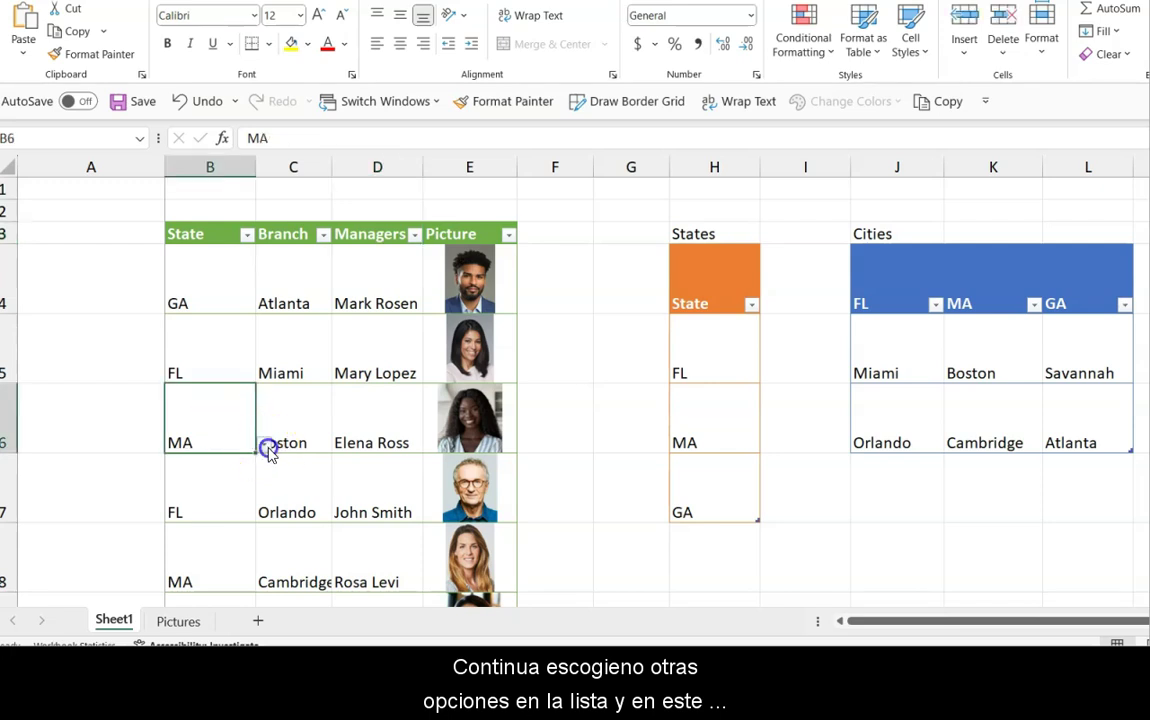
{"action": "left_click", "coordinate": [265, 444]}
{"action": "left_click", "coordinate": [266, 446]}
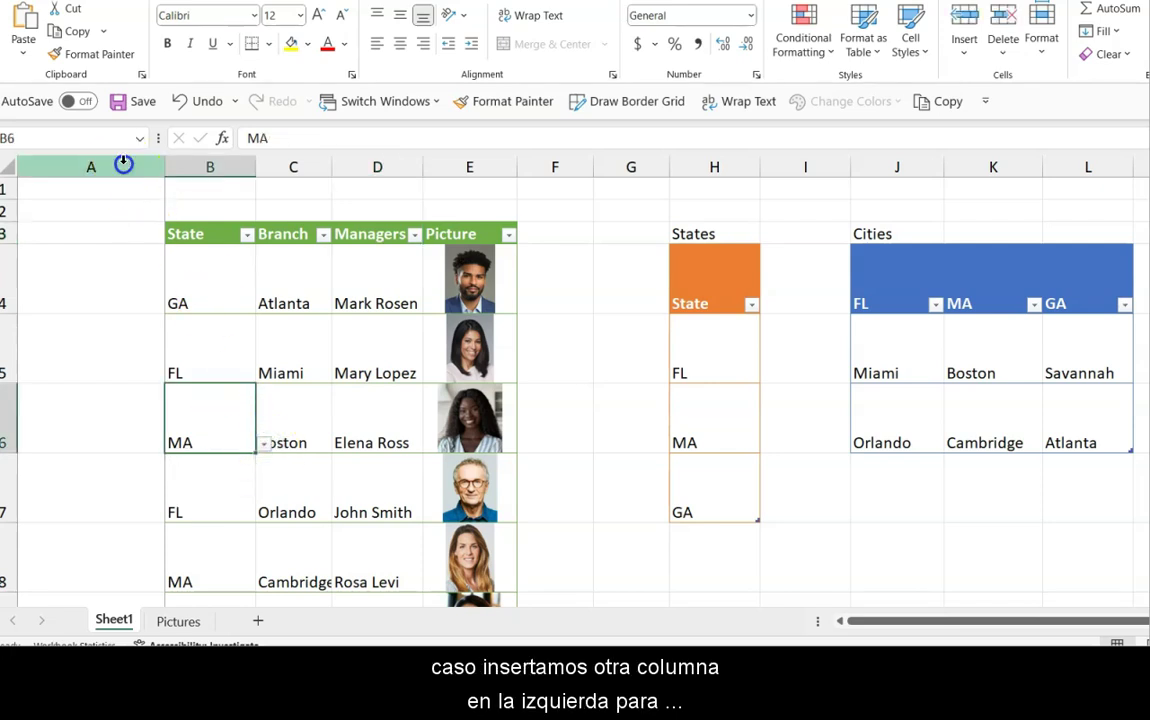
{"action": "left_click", "coordinate": [123, 163]}
{"action": "left_click_drag", "start_coordinate": [165, 166], "coordinate": [198, 168]}
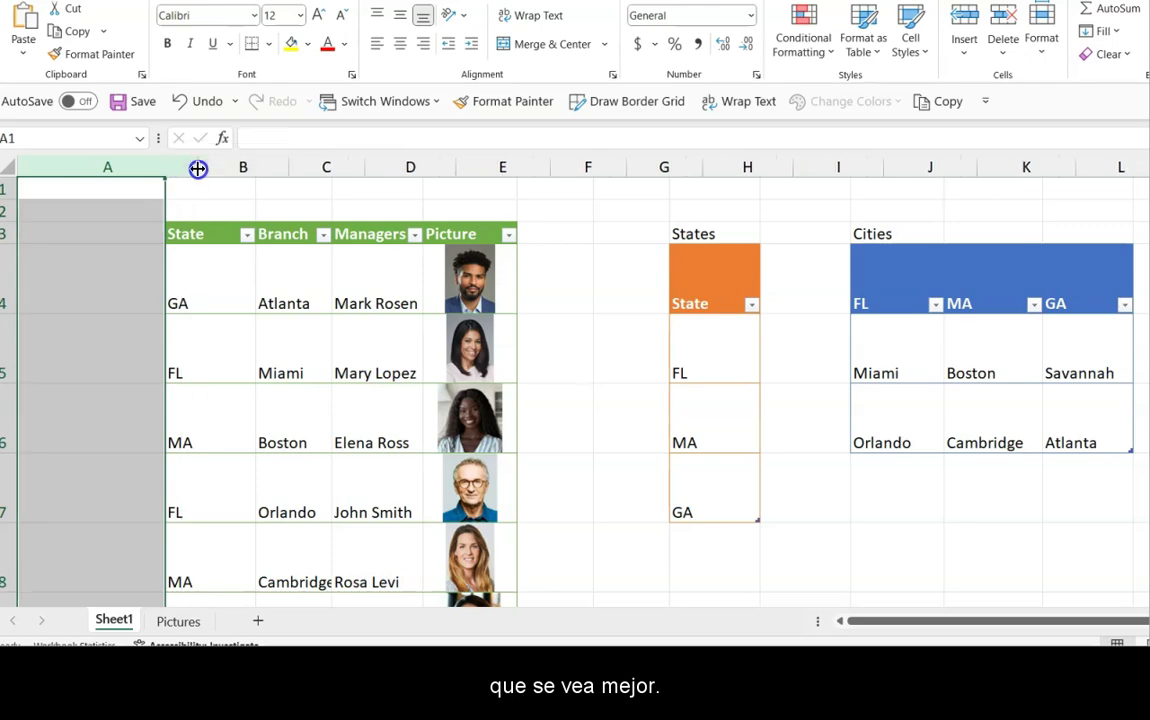
{"action": "left_click", "coordinate": [240, 300]}
{"action": "left_click", "coordinate": [906, 232]}
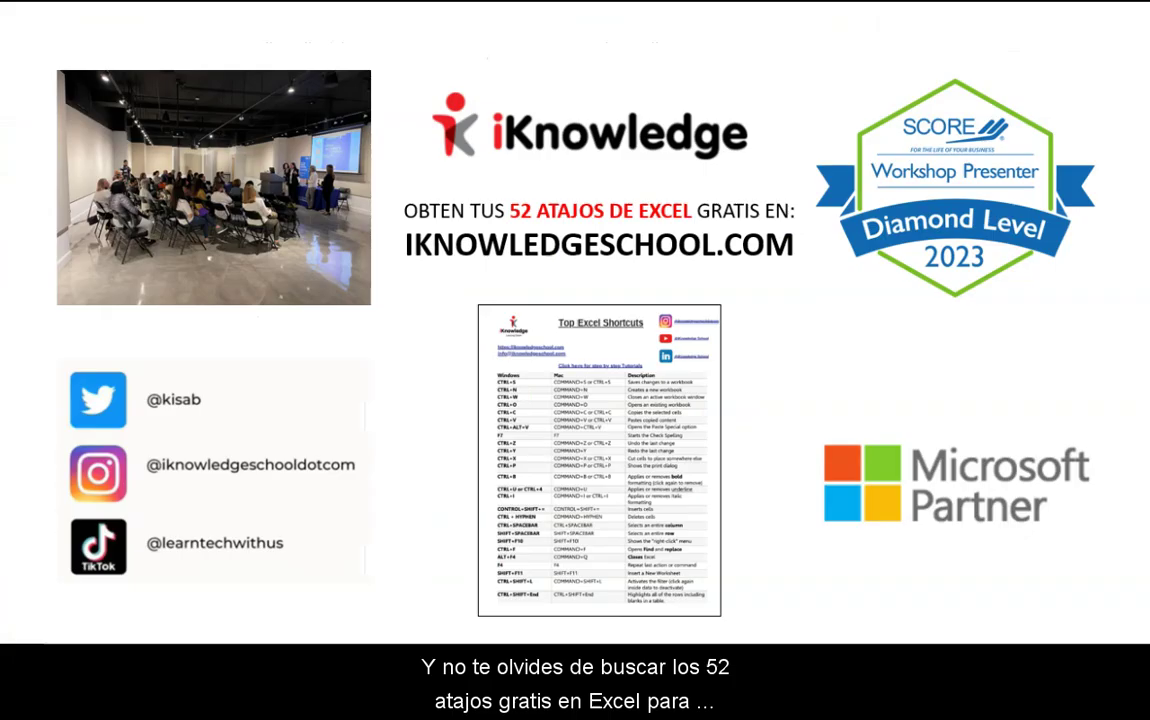